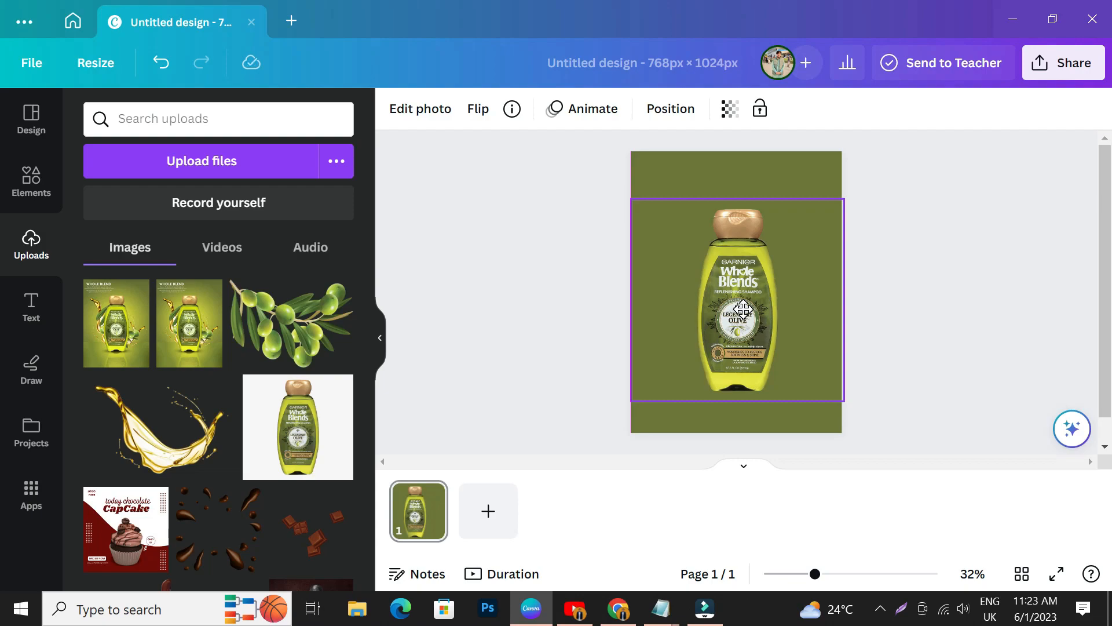
- Adjust the shampoo bottle photo's white balance to temperature -21 and tint 0
{"action": "left_click_drag", "start_coordinate": [739, 309], "coordinate": [739, 307]}
{"action": "left_click", "coordinate": [888, 319]}
{"action": "left_click", "coordinate": [734, 327]}
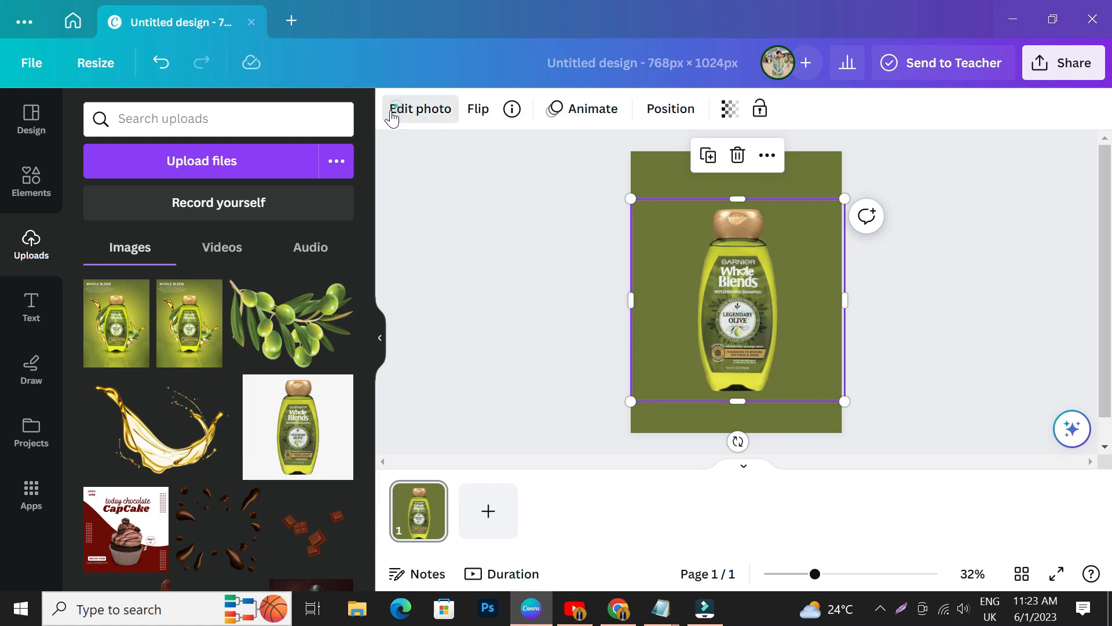
{"action": "left_click", "coordinate": [394, 112]}
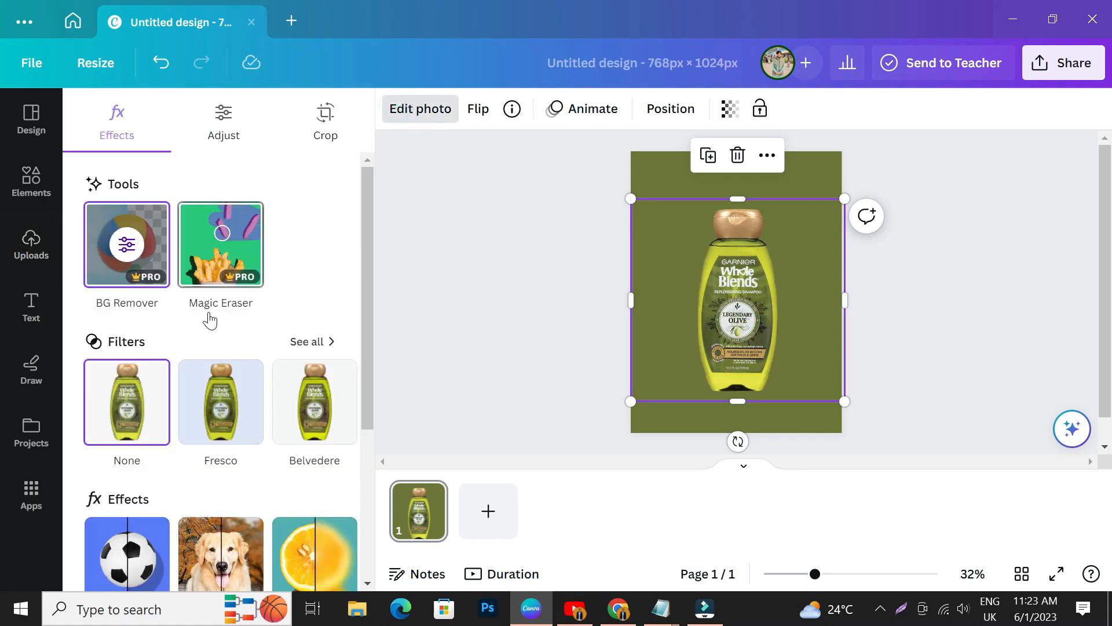
{"action": "left_click", "coordinate": [225, 124]}
{"action": "left_click_drag", "start_coordinate": [215, 428], "coordinate": [137, 428]}
{"action": "left_click", "coordinate": [261, 432]}
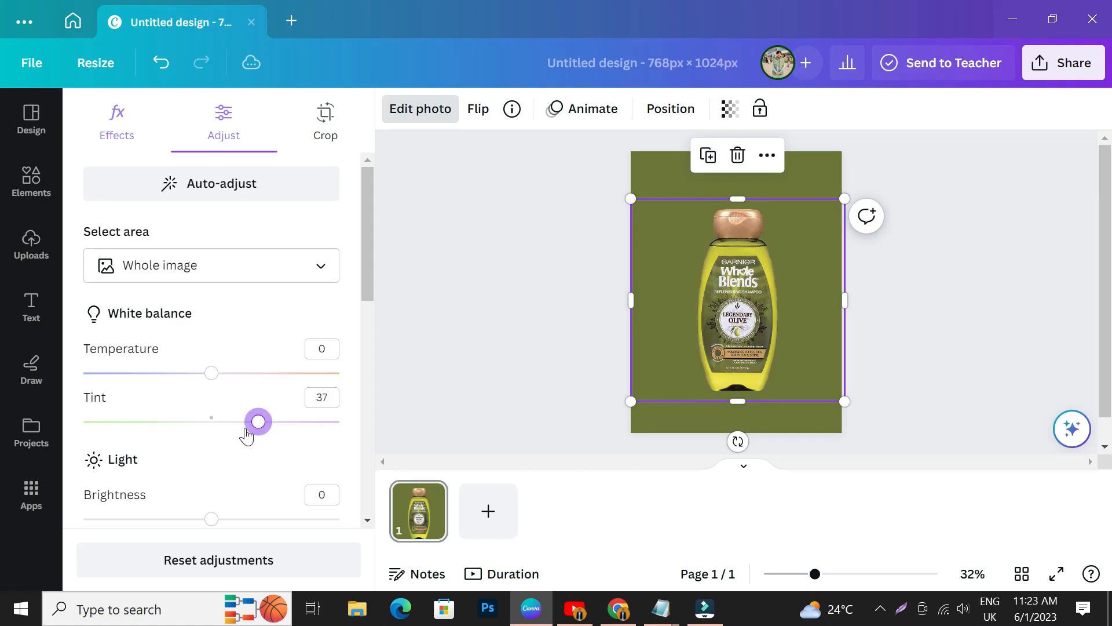
{"action": "left_click_drag", "start_coordinate": [263, 425], "coordinate": [229, 426]}
{"action": "left_click_drag", "start_coordinate": [212, 374], "coordinate": [181, 385]}
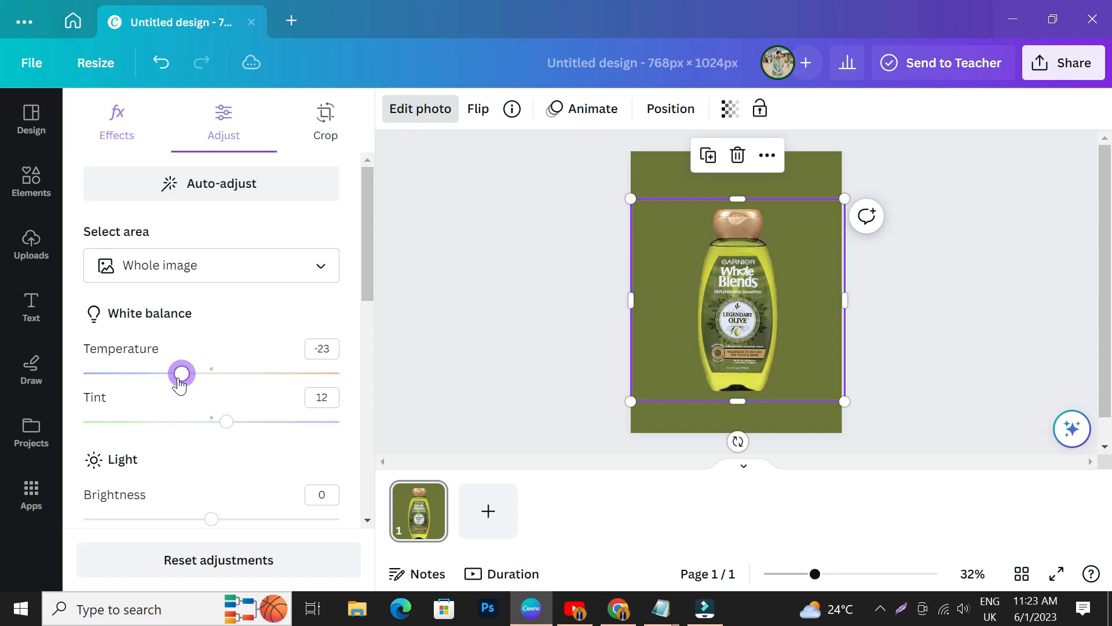
{"action": "mouse_move", "coordinate": [229, 432]}
{"action": "left_mouse_down"}
{"action": "mouse_move", "coordinate": [244, 428]}
{"action": "mouse_move", "coordinate": [143, 427]}
{"action": "mouse_move", "coordinate": [216, 428]}
{"action": "left_mouse_up"}
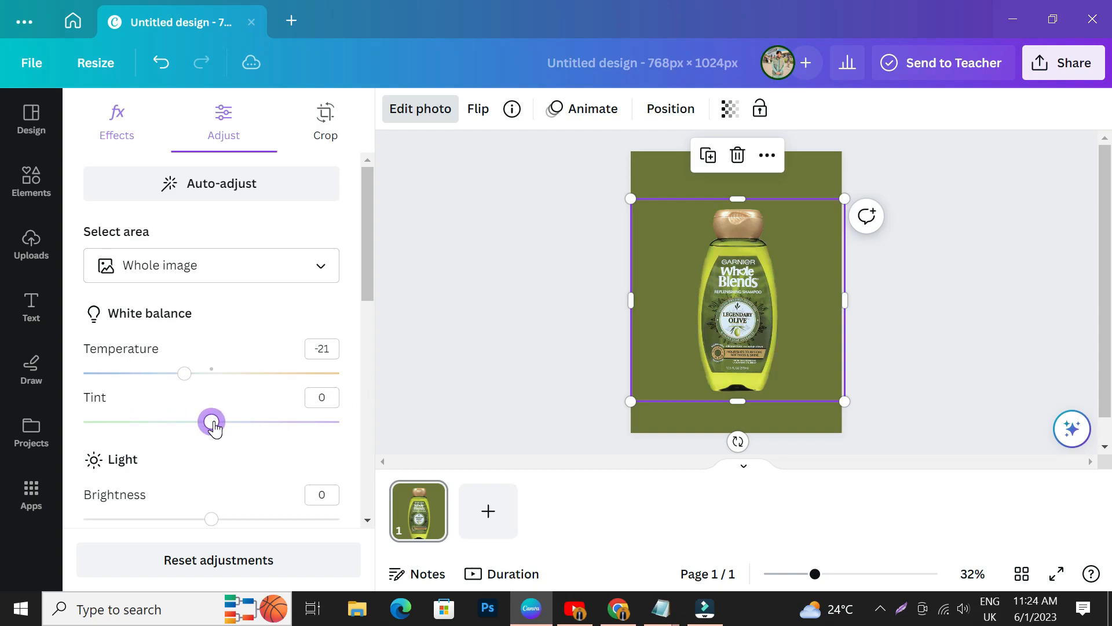
{"action": "left_click", "coordinate": [484, 336]}
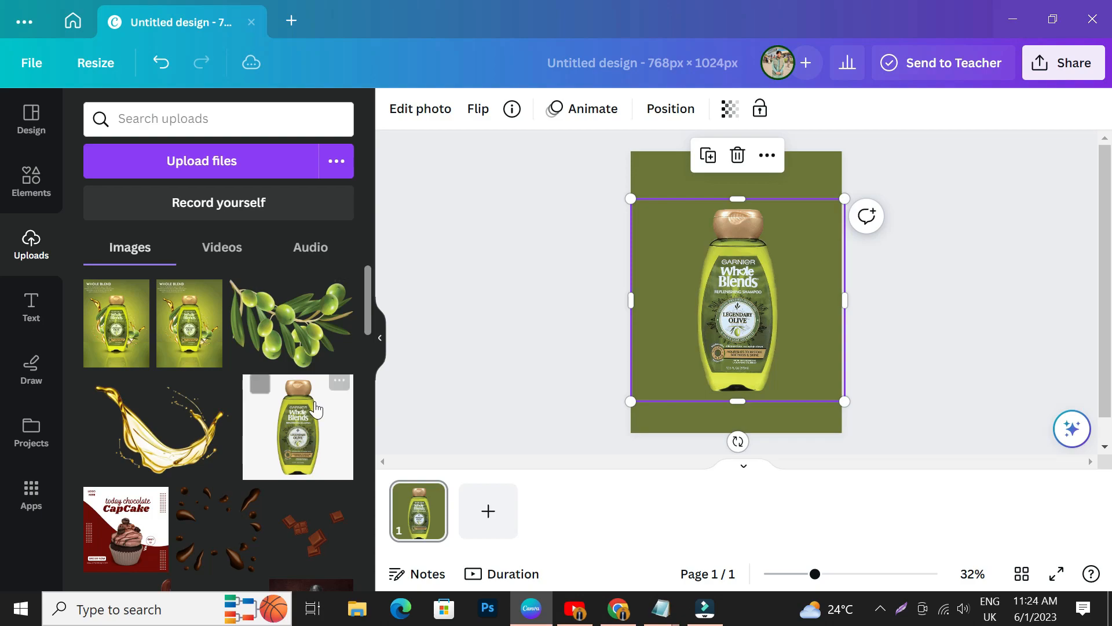
{"action": "left_click", "coordinate": [439, 294]}
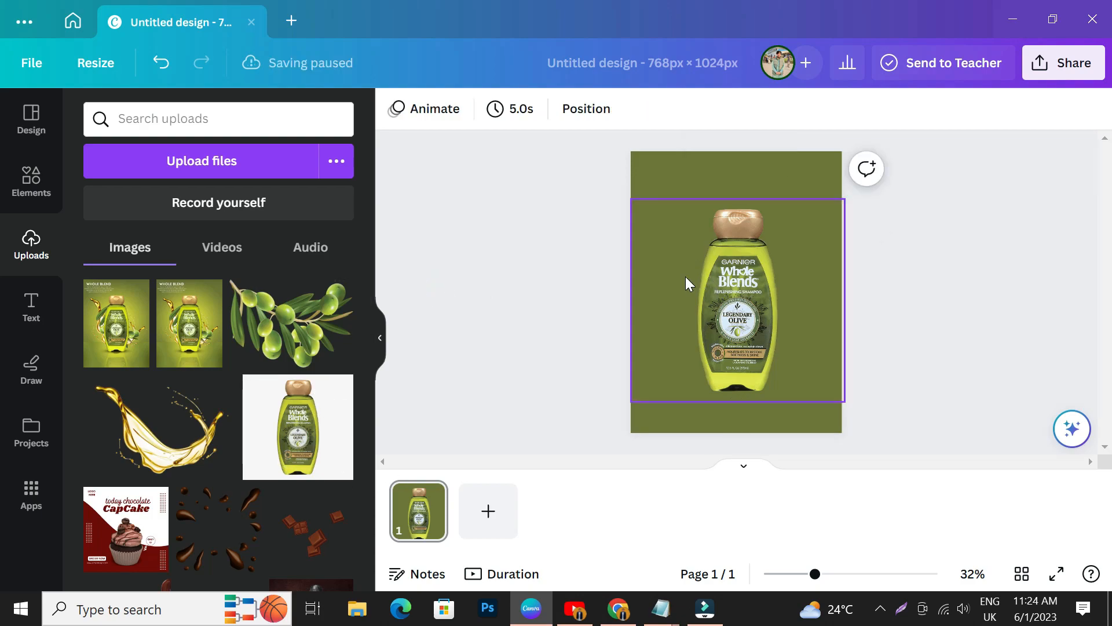
- Add the soft round glow from the recently used elements and recolour it with the yellow-green photo colour
{"action": "left_click", "coordinate": [710, 291]}
{"action": "left_click", "coordinate": [35, 179]}
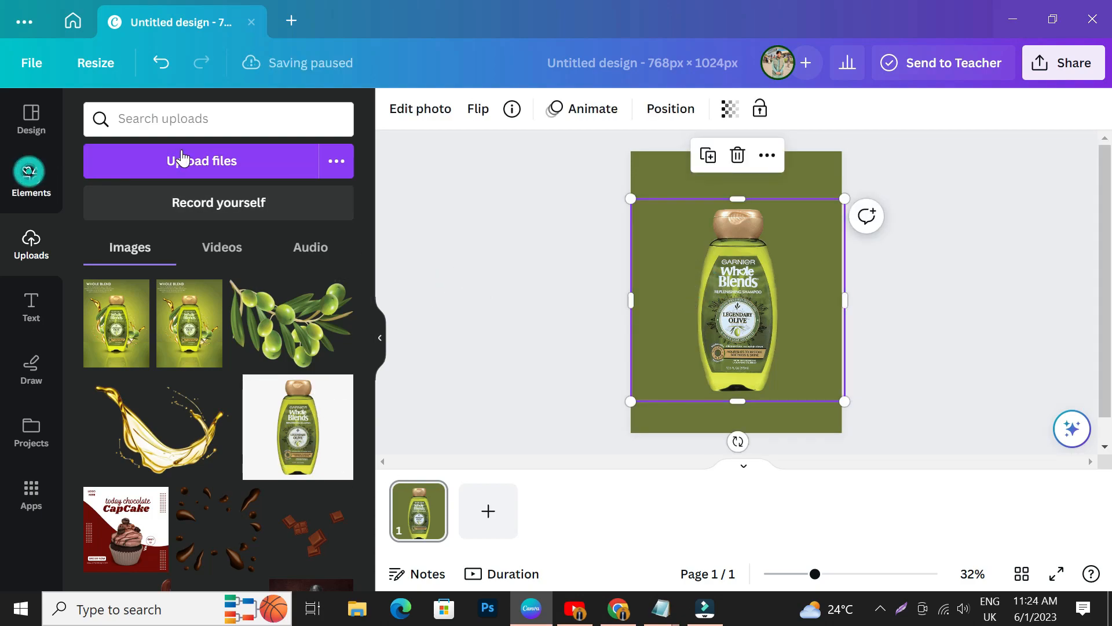
{"action": "left_click", "coordinate": [335, 210]}
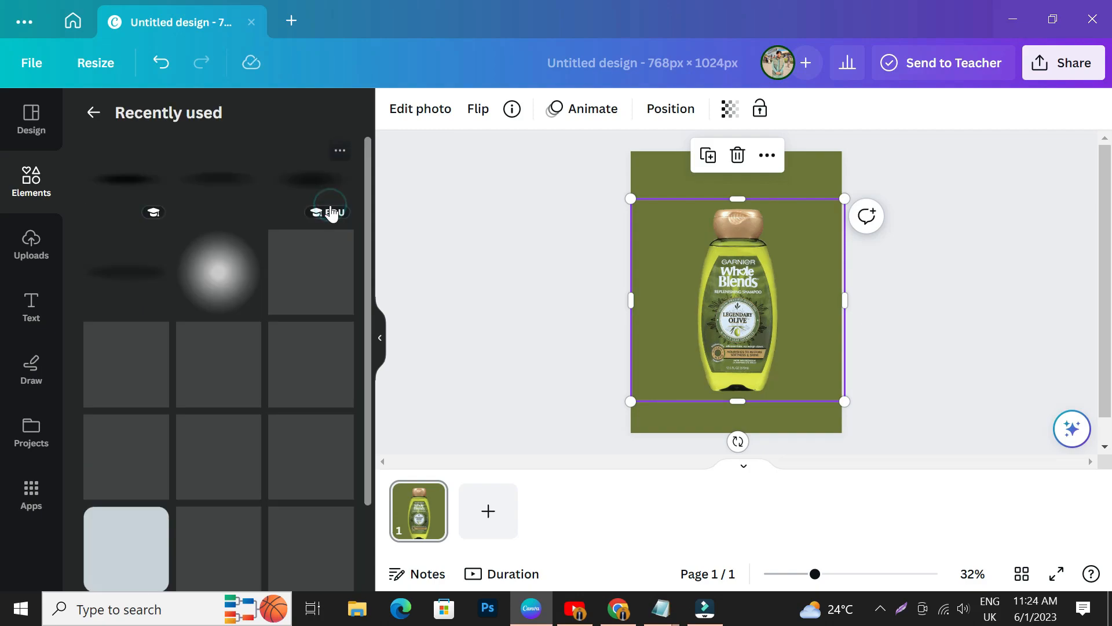
{"action": "left_click", "coordinate": [222, 299]}
{"action": "left_click", "coordinate": [395, 109]}
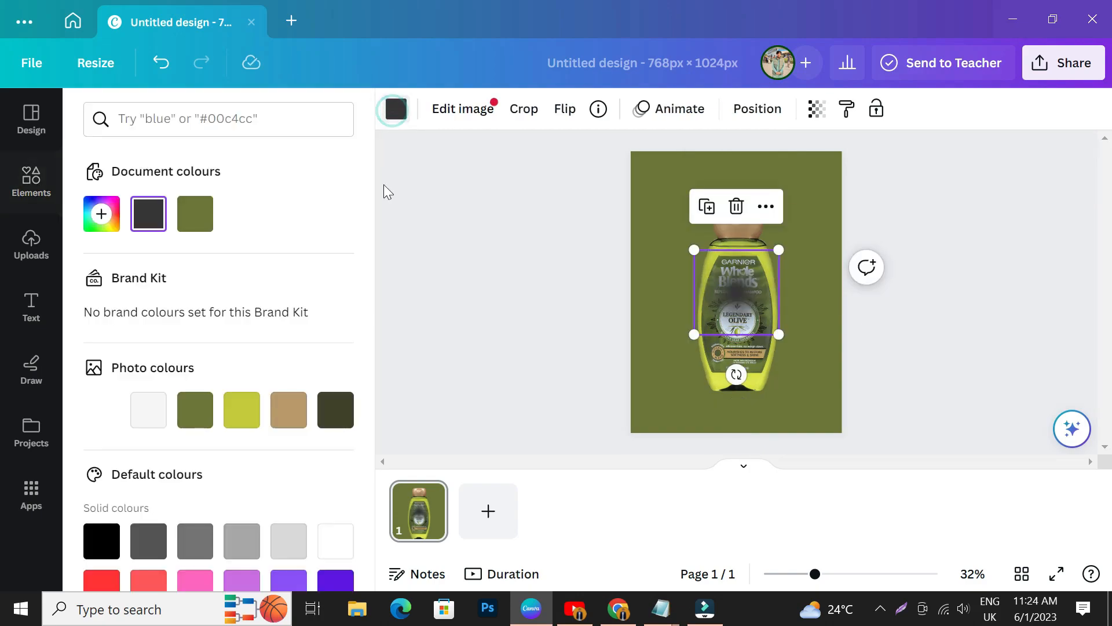
{"action": "left_click", "coordinate": [241, 410]}
- Enlarge the glow to slightly wider than the page and centre it horizontally over the bottle
{"action": "left_click_drag", "start_coordinate": [778, 335], "coordinate": [899, 428]}
{"action": "left_click_drag", "start_coordinate": [813, 384], "coordinate": [742, 301]}
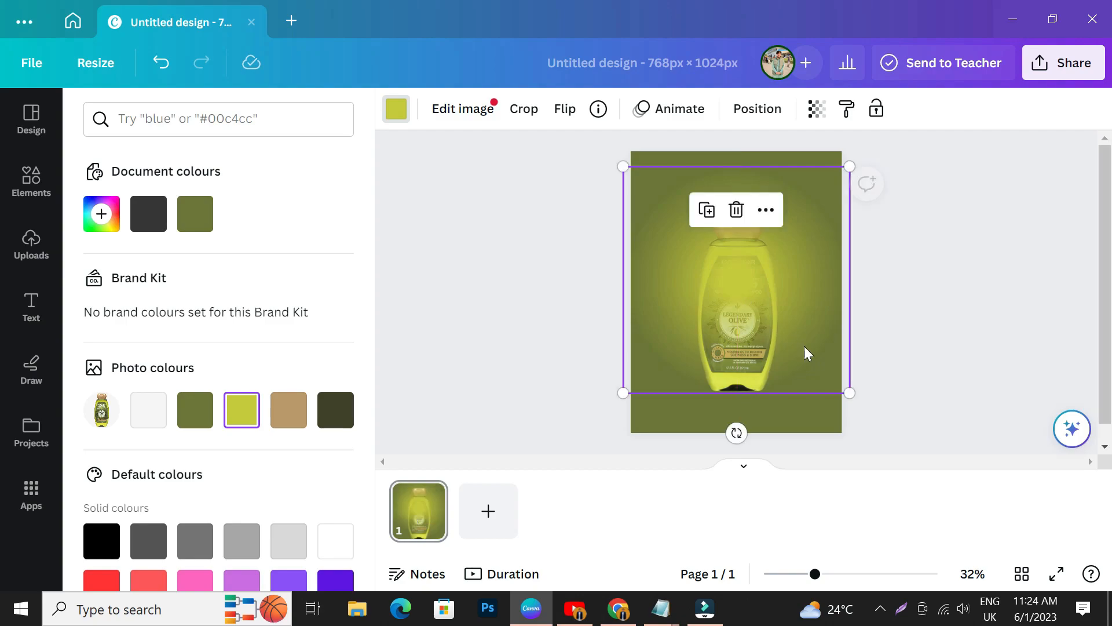
{"action": "left_click_drag", "start_coordinate": [850, 393], "coordinate": [868, 412]}
{"action": "left_click_drag", "start_coordinate": [748, 337], "coordinate": [742, 312]}
- Send the glow backward behind the bottle and preview the design in full screen
{"action": "right_click", "coordinate": [742, 311]}
{"action": "mouse_move", "coordinate": [785, 373]}
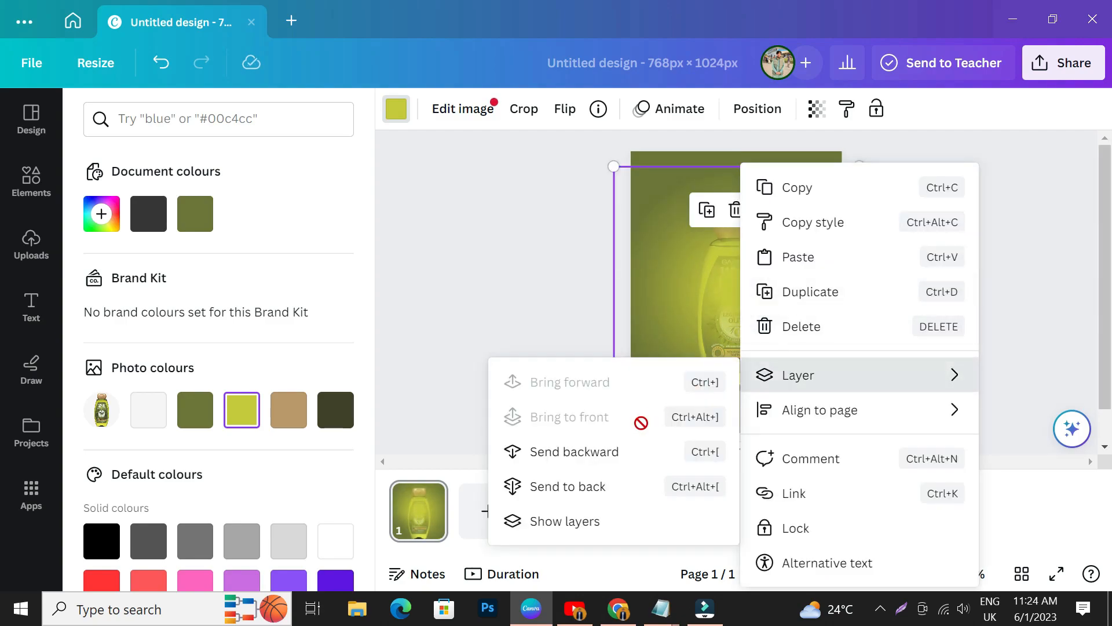
{"action": "left_click", "coordinate": [615, 456]}
{"action": "left_click", "coordinate": [448, 340]}
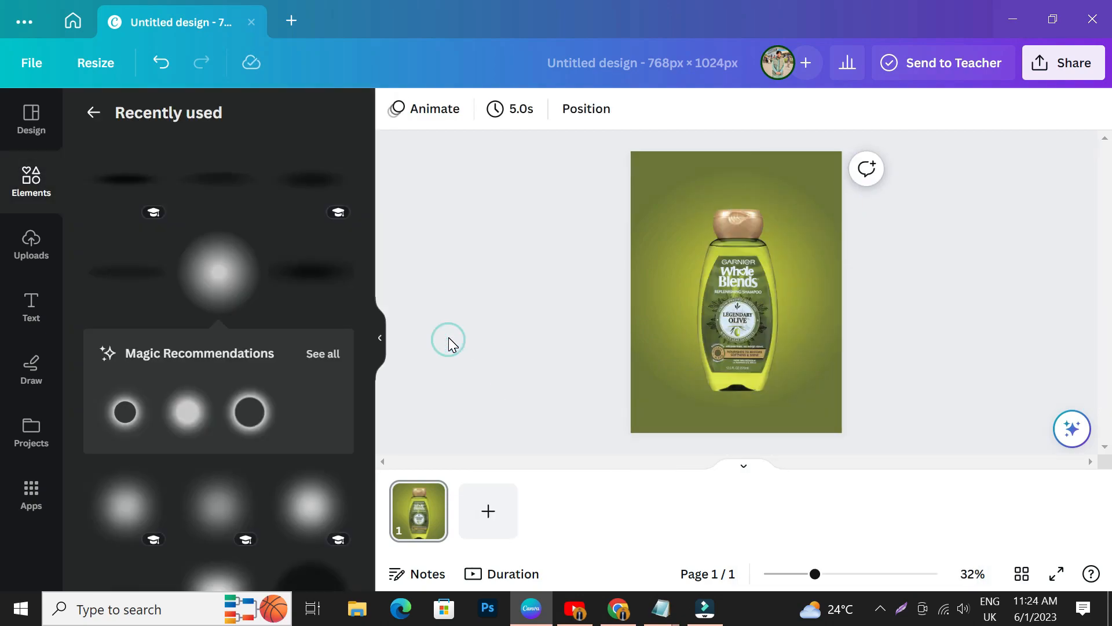
{"action": "left_click", "coordinate": [1055, 575]}
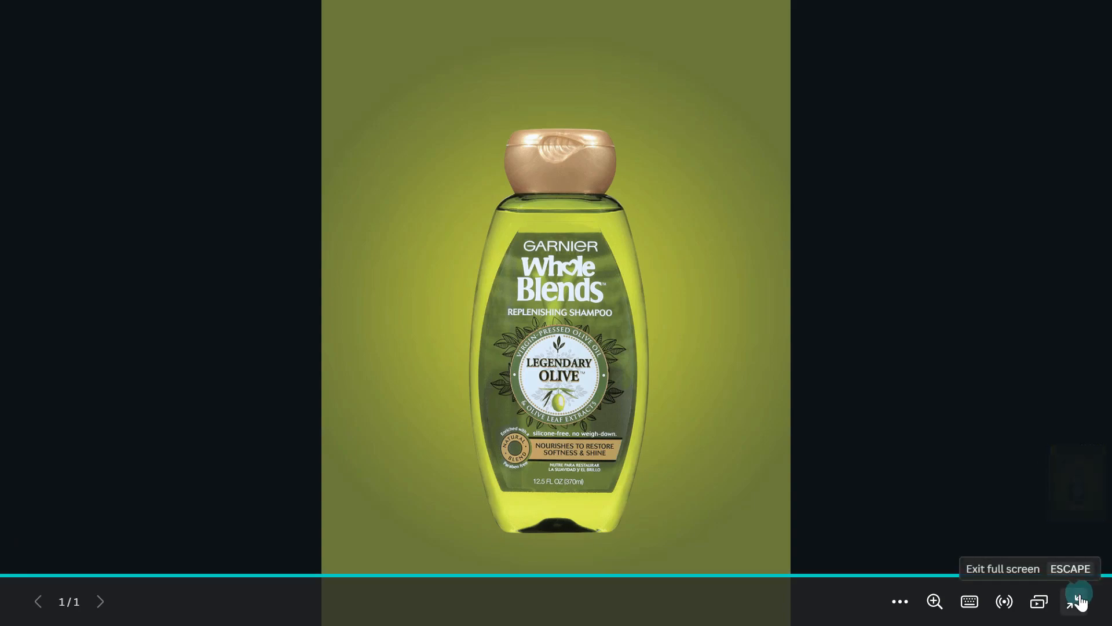
{"action": "left_click", "coordinate": [1075, 599]}
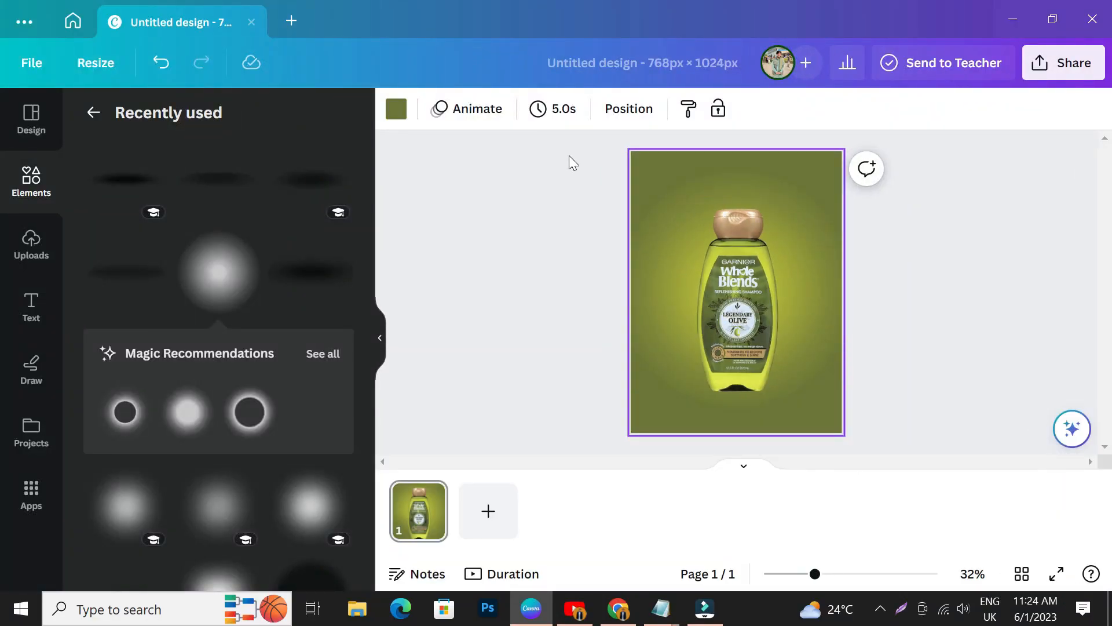
- Centre the bottle photo horizontally on the page
{"action": "left_click", "coordinate": [630, 109]}
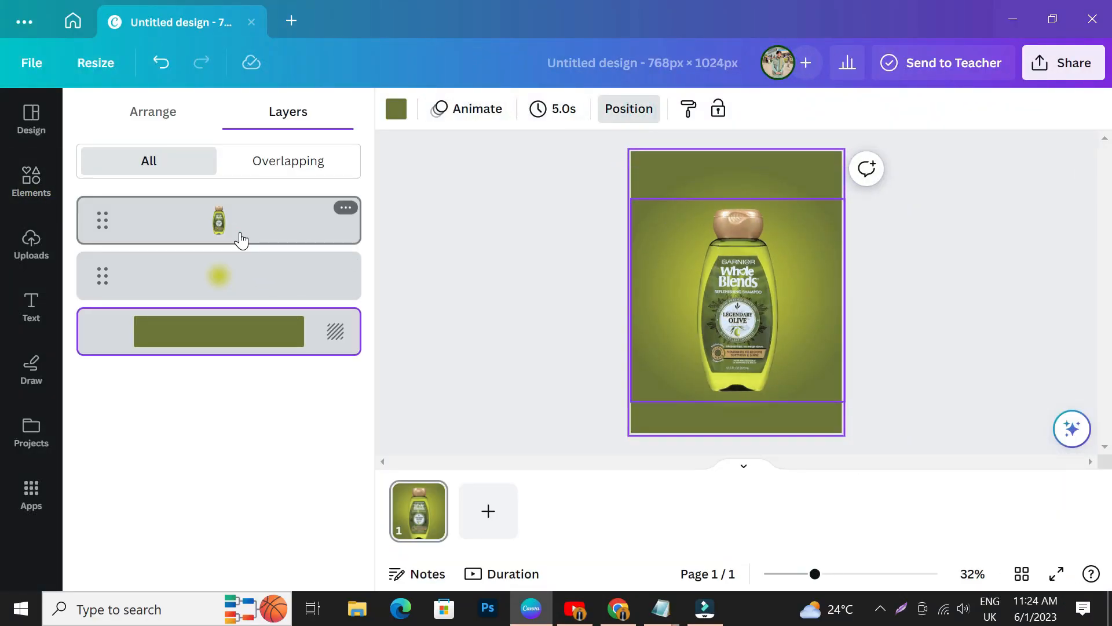
{"action": "left_click", "coordinate": [243, 229]}
{"action": "left_click", "coordinate": [293, 165]}
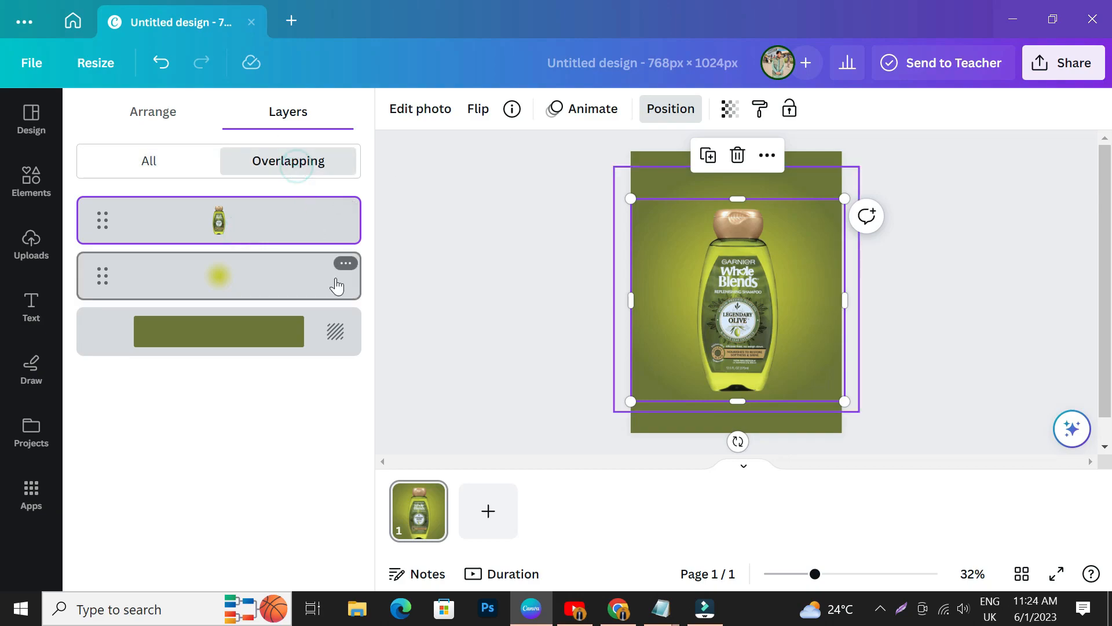
{"action": "left_click", "coordinate": [185, 169]}
{"action": "left_click", "coordinate": [163, 129]}
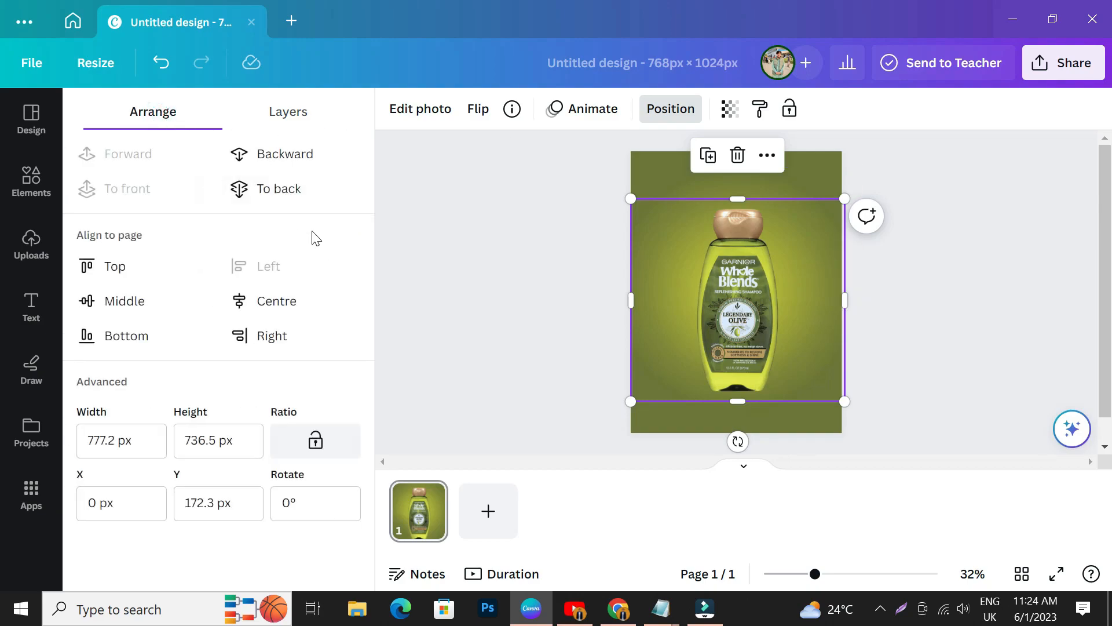
{"action": "left_click", "coordinate": [296, 296]}
{"action": "left_click", "coordinate": [409, 317]}
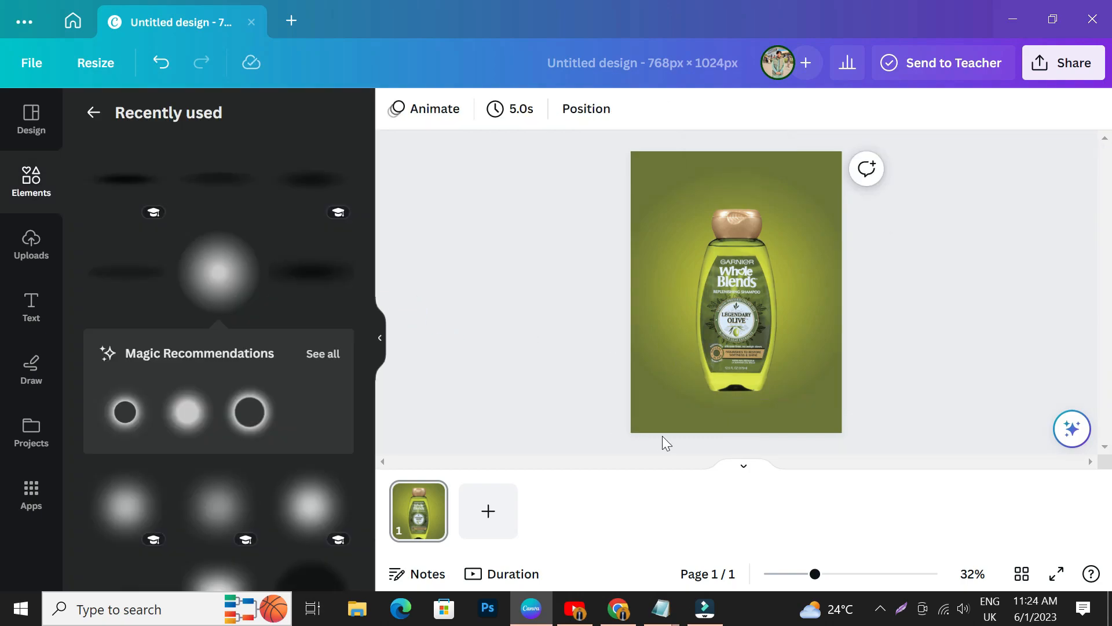
- Move the glow layer slightly upward behind the bottle
{"action": "left_click", "coordinate": [584, 111]}
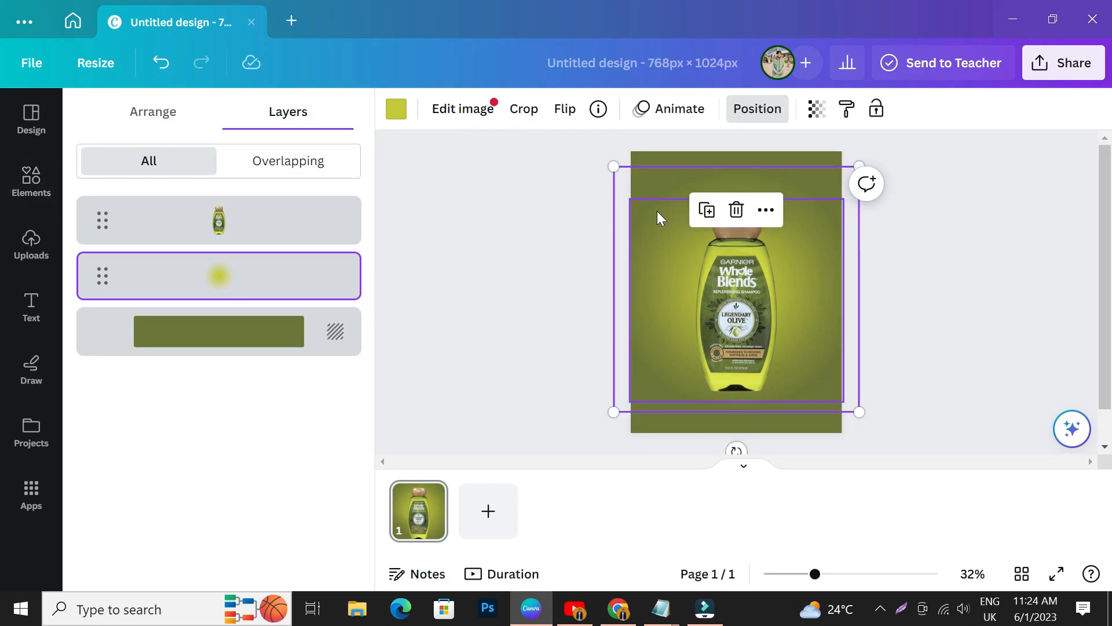
{"action": "left_click_drag", "start_coordinate": [658, 191], "coordinate": [664, 177]}
{"action": "left_click", "coordinate": [464, 291]}
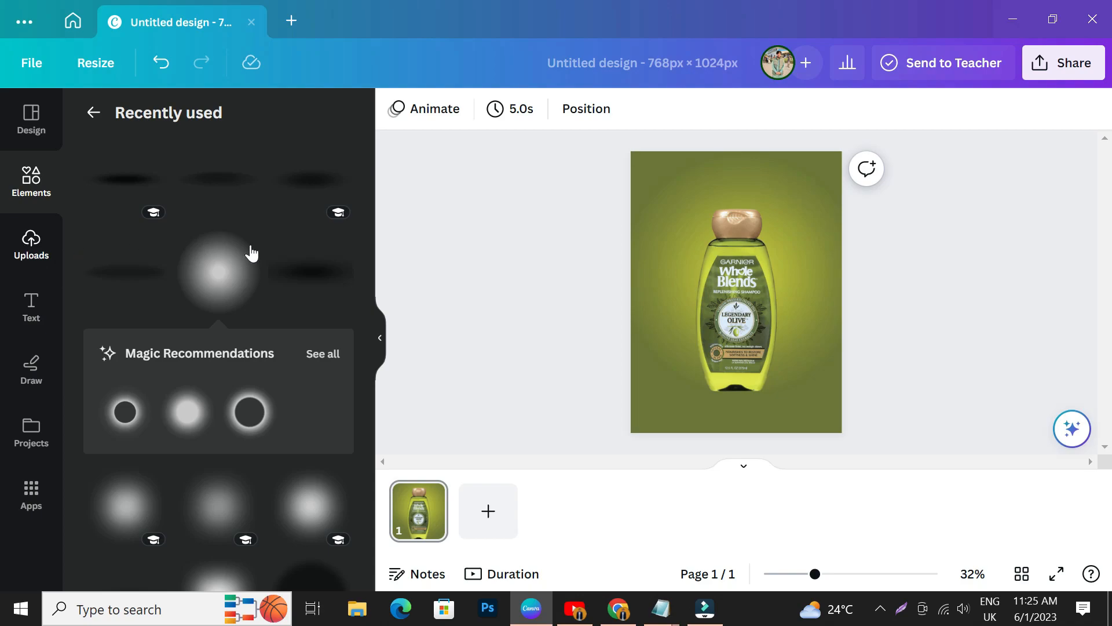
- Add a rounded square shape, stretch it to about 869 by 657 px, and place it across the bottom quarter of the page
{"action": "left_click", "coordinate": [44, 168]}
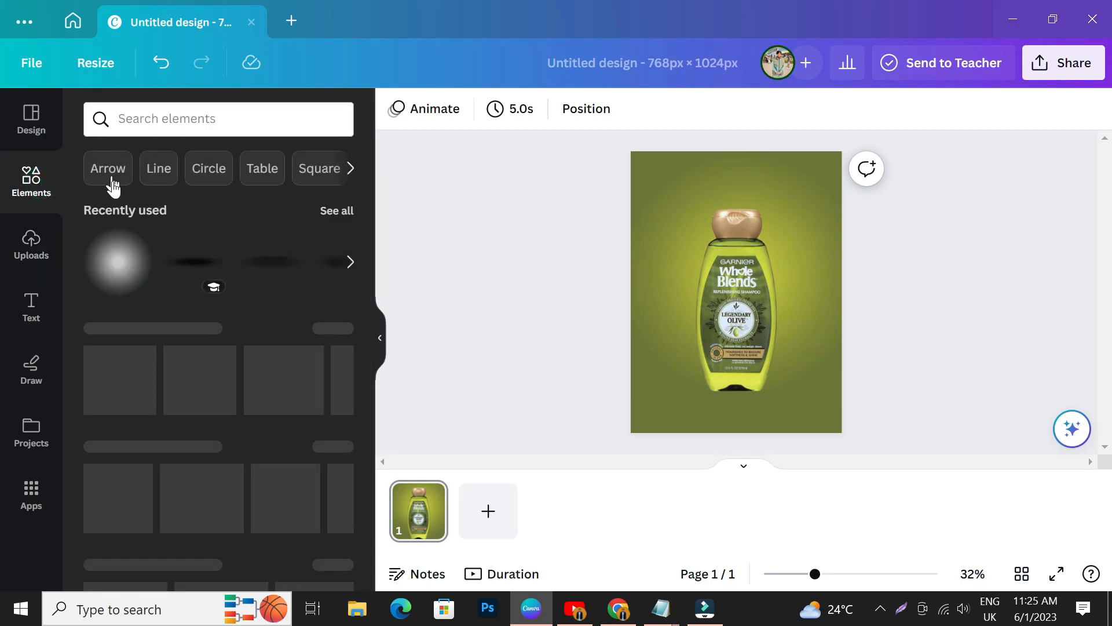
{"action": "left_click", "coordinate": [163, 369]}
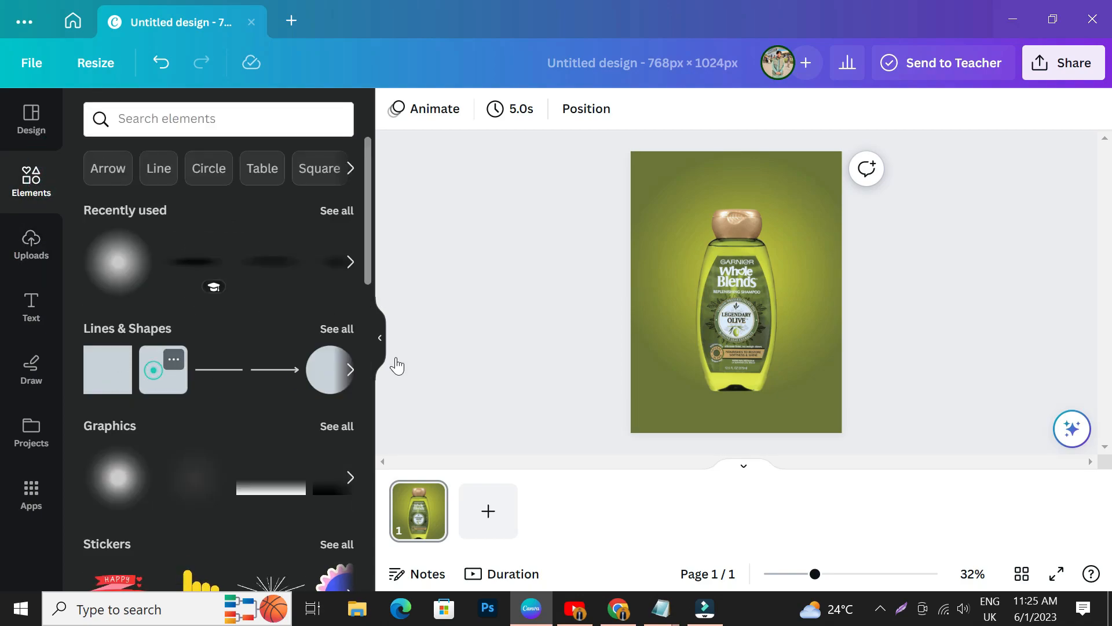
{"action": "left_click_drag", "start_coordinate": [768, 325], "coordinate": [944, 441]}
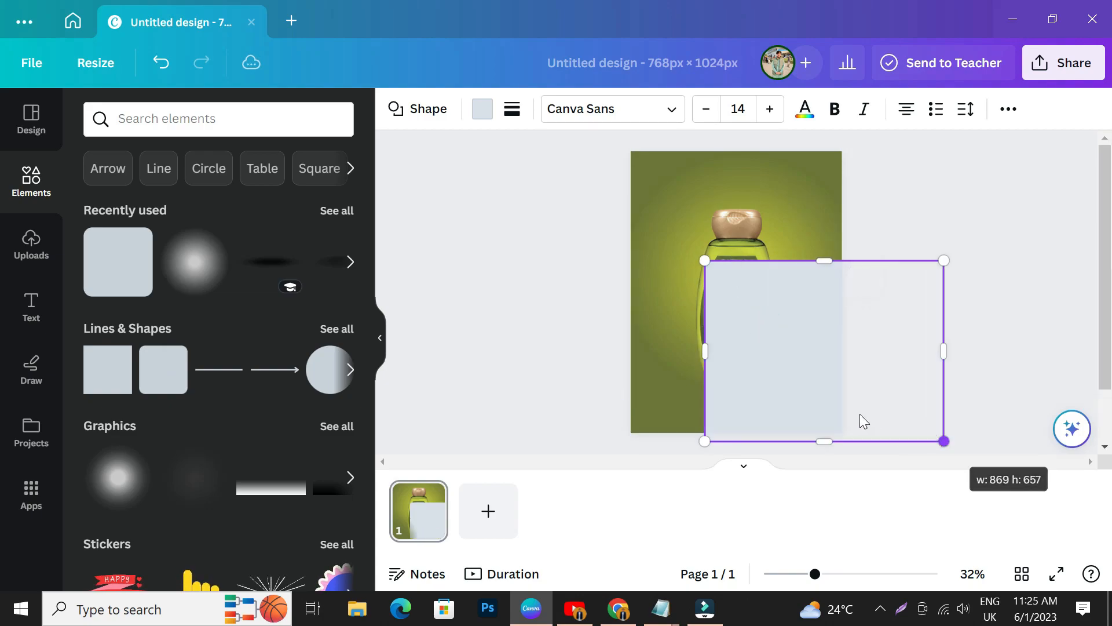
{"action": "left_click", "coordinate": [1023, 377]}
{"action": "left_click_drag", "start_coordinate": [752, 371], "coordinate": [665, 482]}
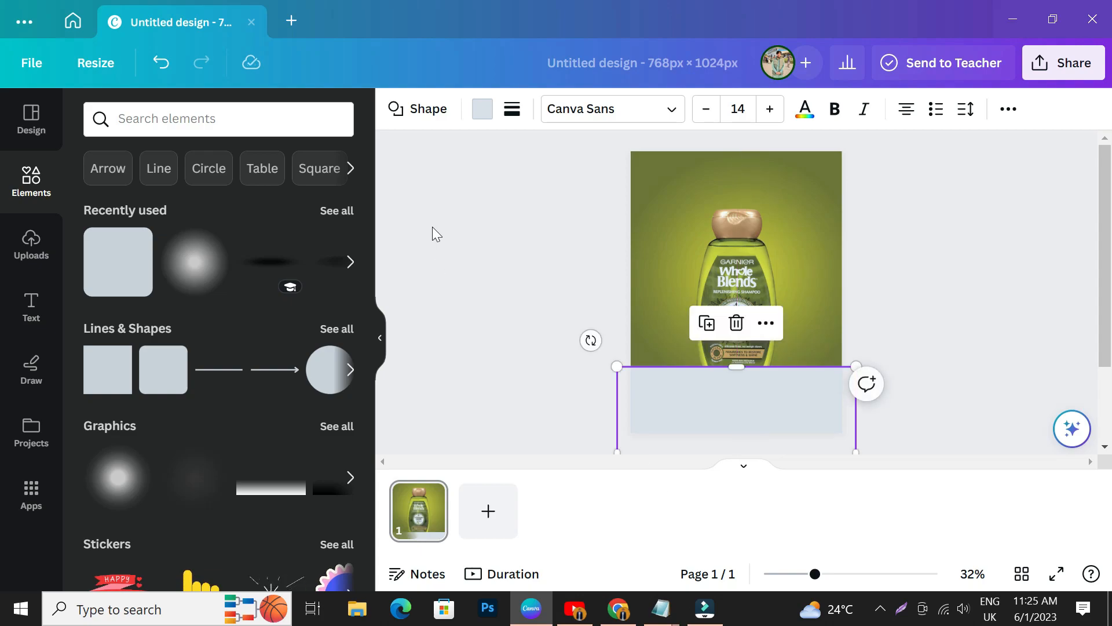
- Fill the bottom shape with a lighter olive green than the page background
{"action": "left_click", "coordinate": [478, 110]}
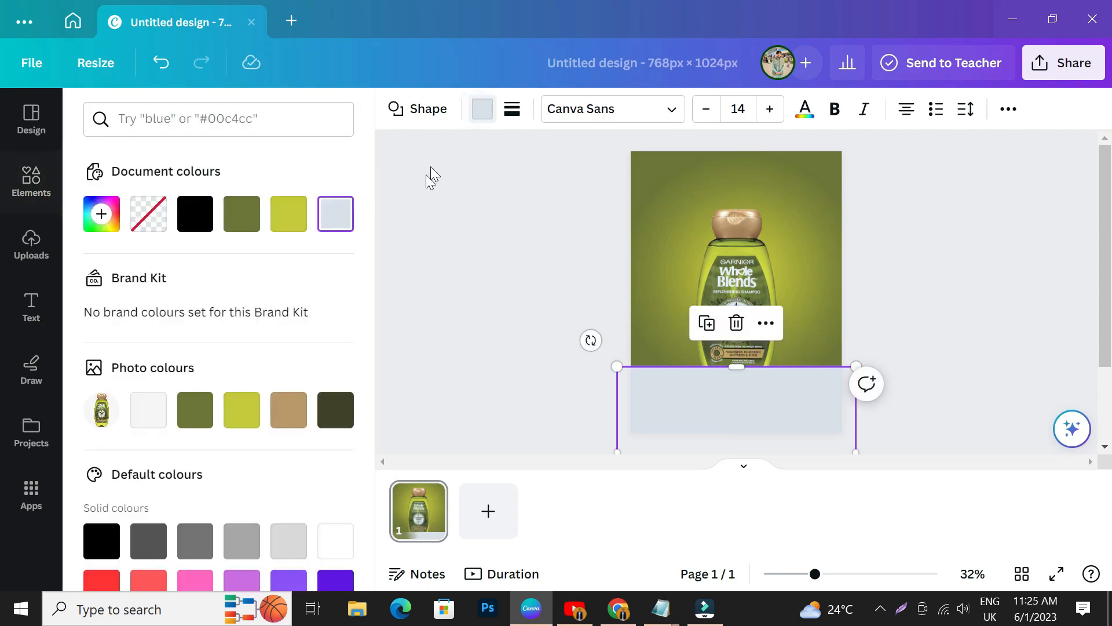
{"action": "left_click", "coordinate": [197, 416]}
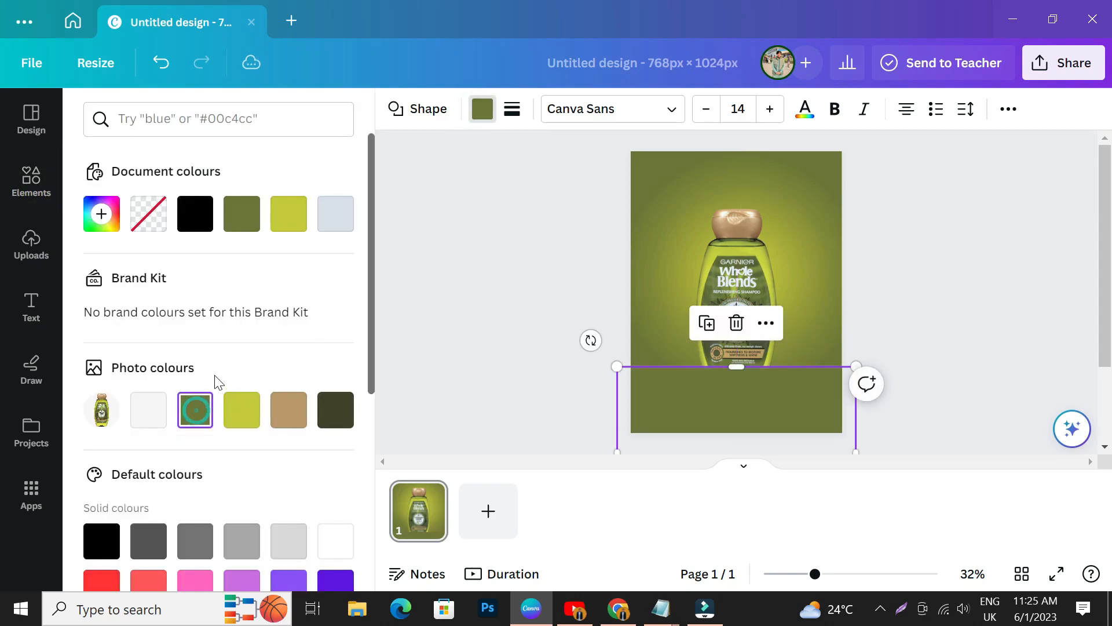
{"action": "left_click", "coordinate": [243, 217]}
{"action": "left_click_drag", "start_coordinate": [234, 348], "coordinate": [255, 333]}
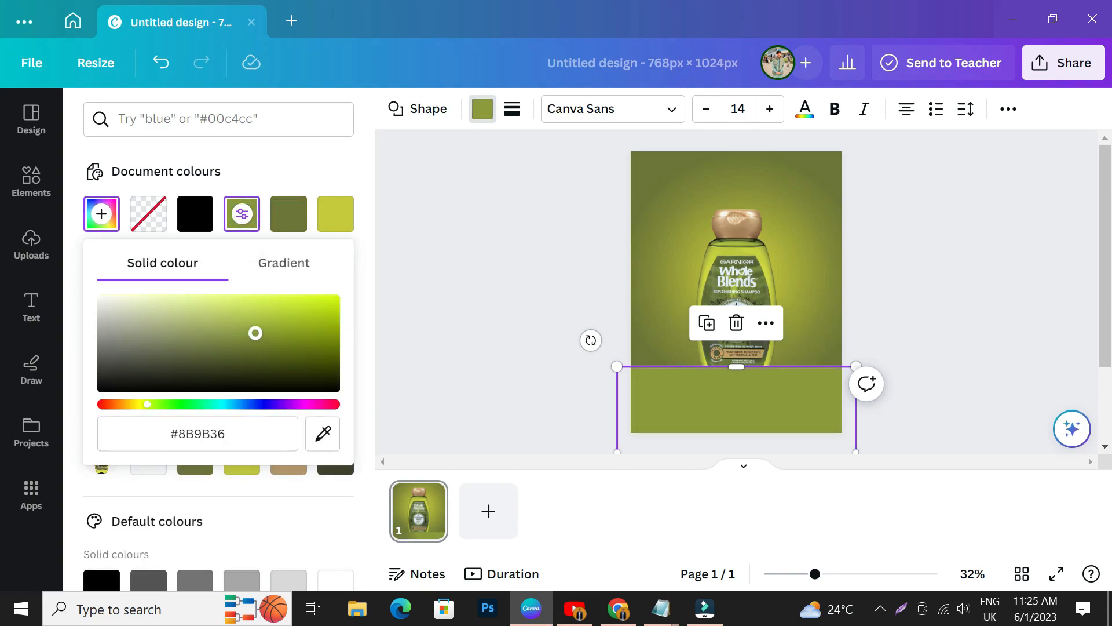
{"action": "left_click", "coordinate": [428, 335]}
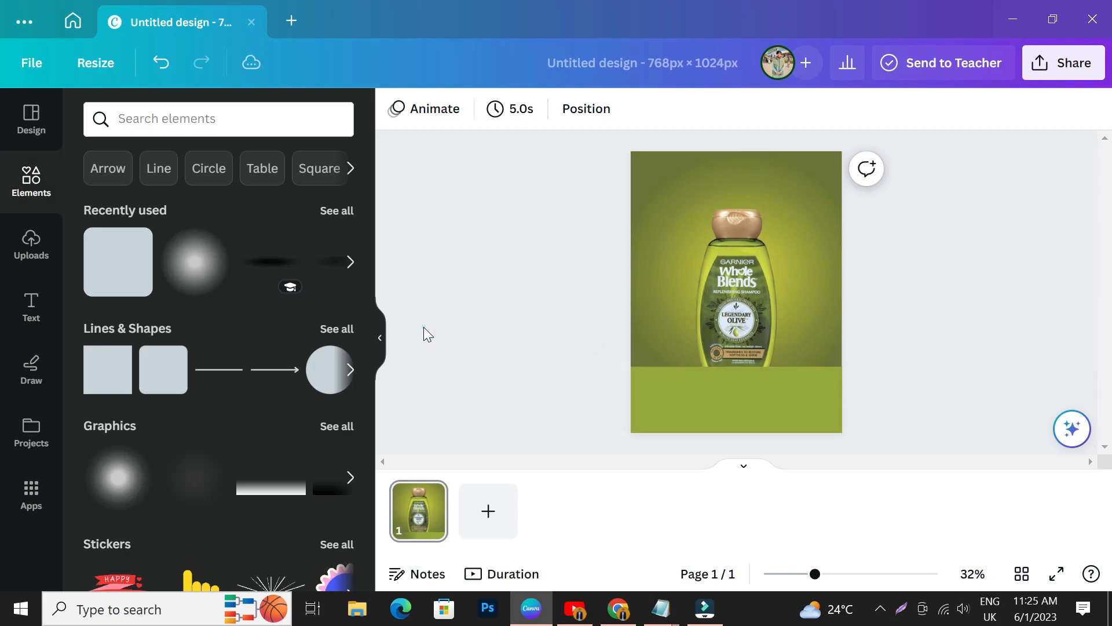
- Send the green floor shape one layer backward so the bottle stands in front of it
{"action": "left_click", "coordinate": [689, 403]}
{"action": "right_click", "coordinate": [690, 404]}
{"action": "mouse_move", "coordinate": [736, 335]}
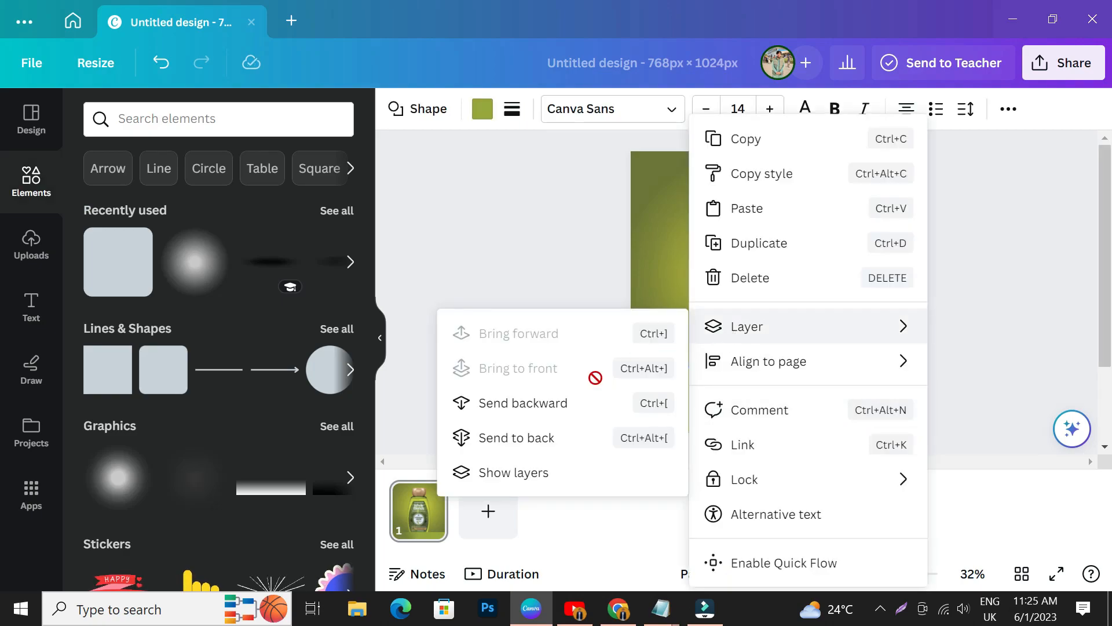
{"action": "left_click", "coordinate": [533, 401]}
{"action": "left_click", "coordinate": [495, 376]}
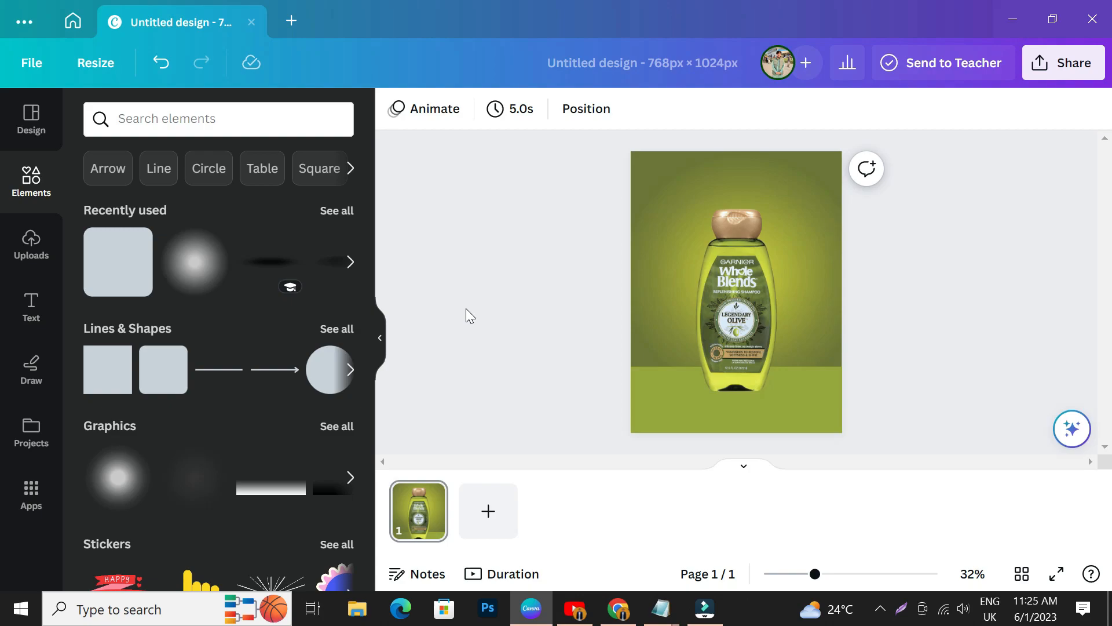
- Add a second soft round glow and recolour it with the yellow-green photo colour
{"action": "left_click", "coordinate": [184, 261]}
{"action": "left_click", "coordinate": [395, 110]}
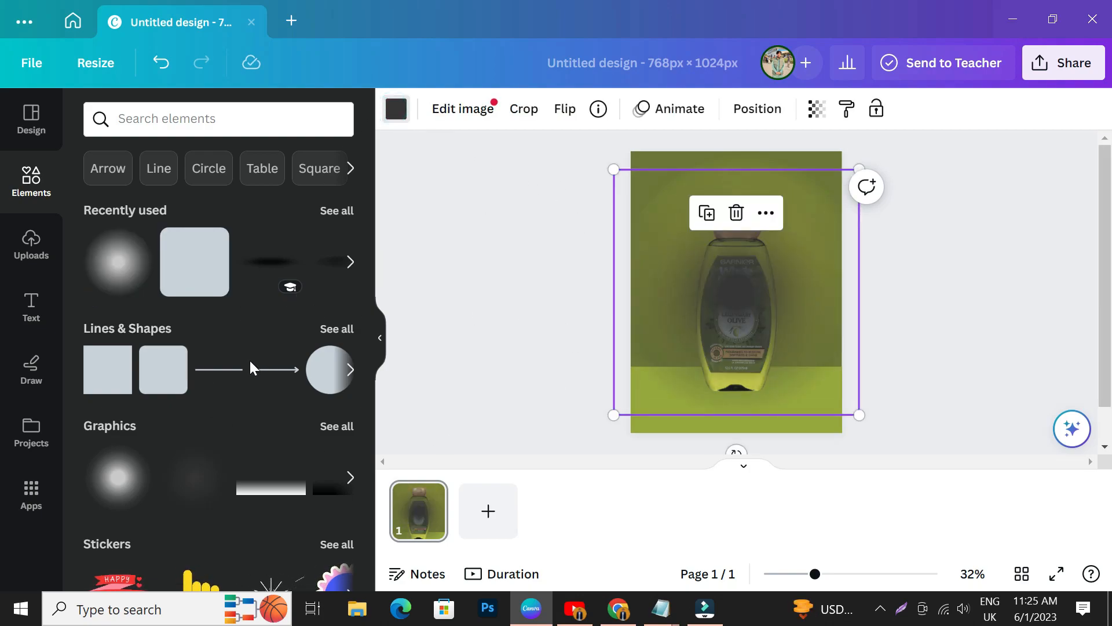
{"action": "left_click", "coordinate": [241, 410]}
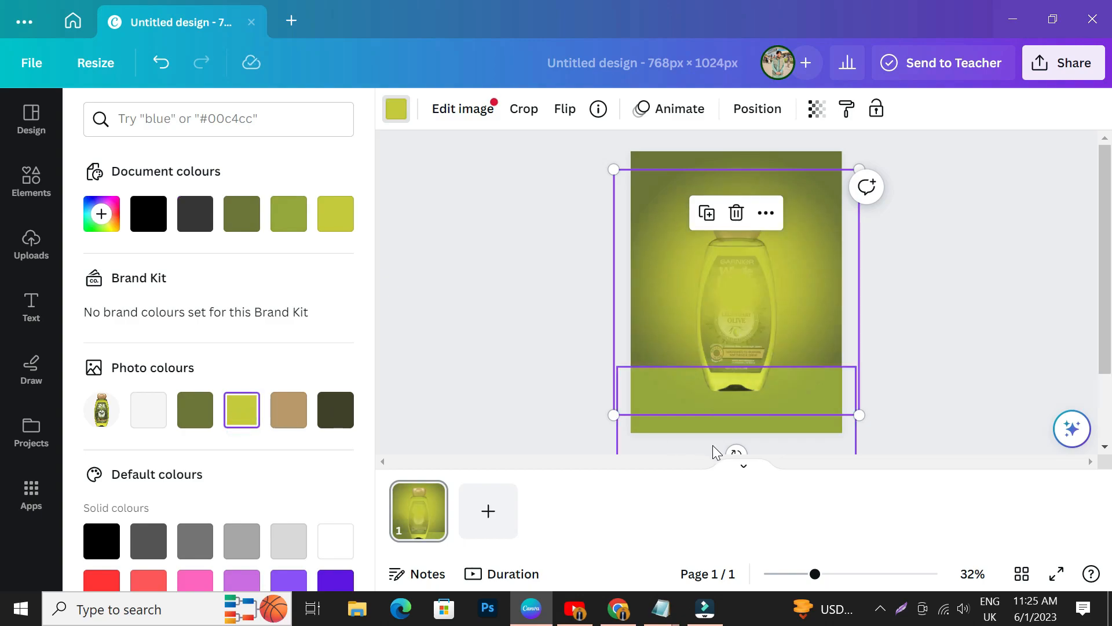
- Shrink the second glow to about two-thirds of the page width, centre it over the bottle's base, and send it one layer backward
{"action": "left_click_drag", "start_coordinate": [611, 415], "coordinate": [745, 377]}
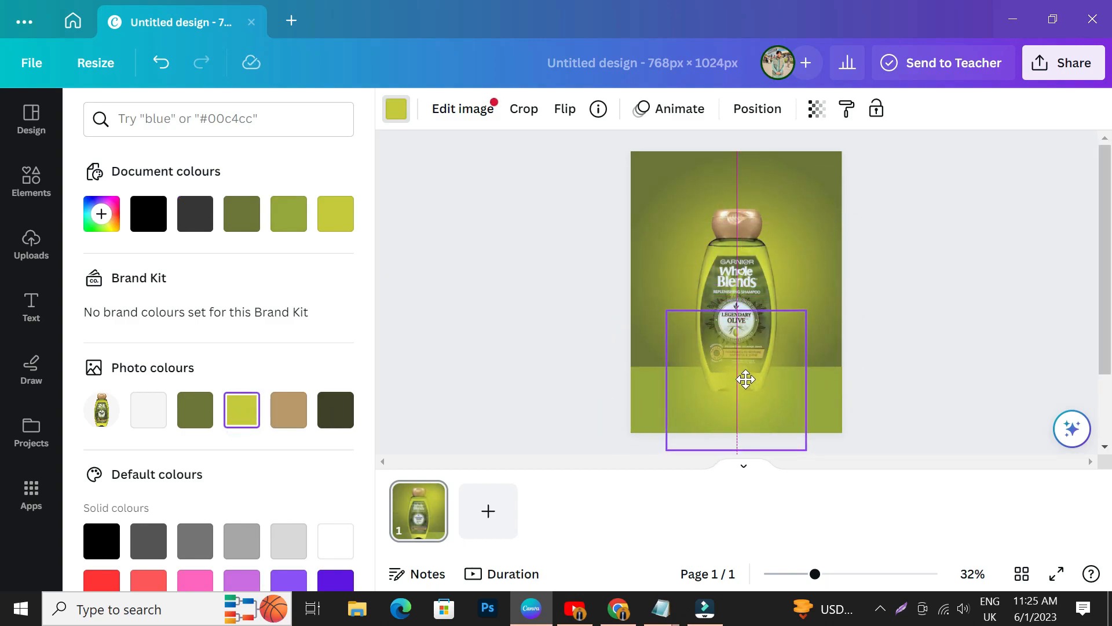
{"action": "right_click", "coordinate": [745, 377]}
{"action": "mouse_move", "coordinate": [792, 376]}
{"action": "left_click", "coordinate": [533, 449]}
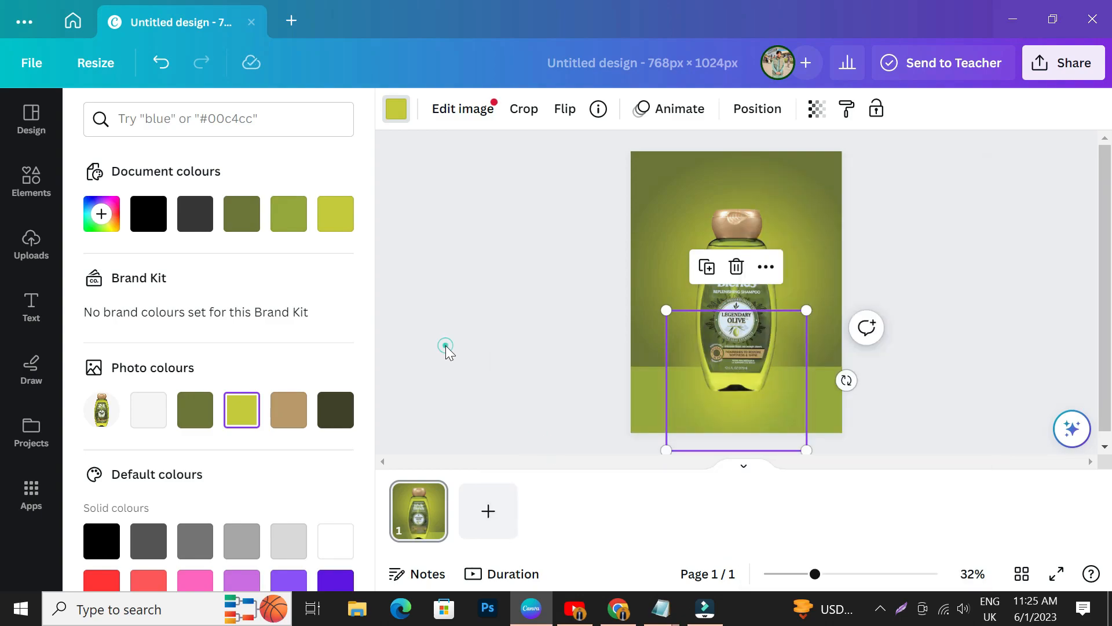
- Shift the second glow slightly lower beneath the bottle's base and deselect it
{"action": "left_click_drag", "start_coordinate": [732, 409], "coordinate": [728, 413]}
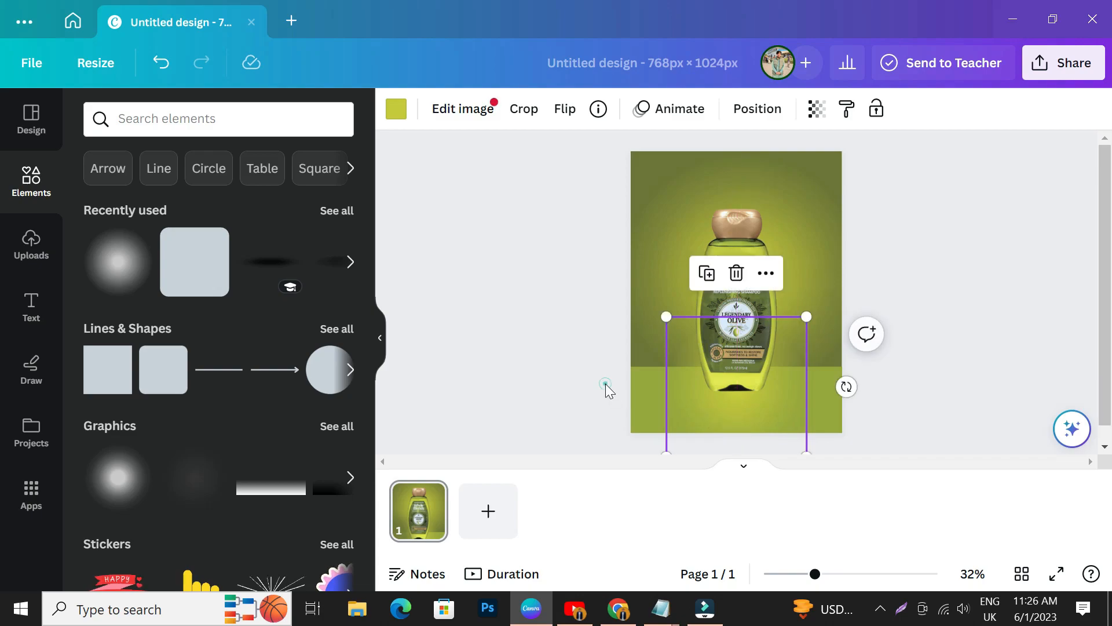
{"action": "left_click", "coordinate": [518, 376]}
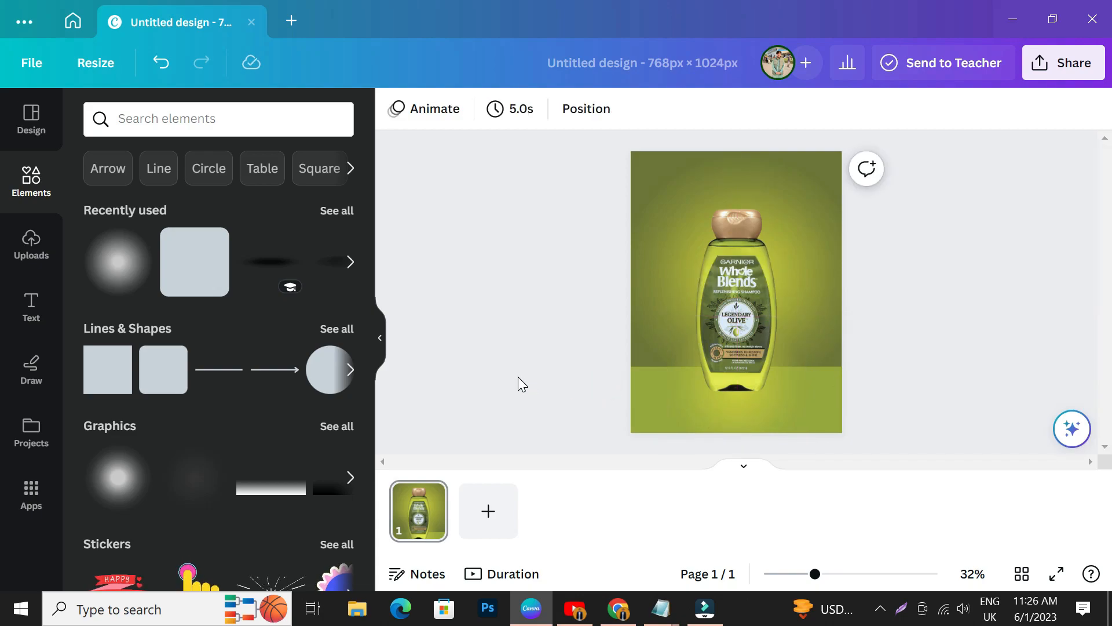
- Duplicate the shampoo bottle, flip the copy vertically and place it directly below the original as a floor reflection
{"action": "left_click", "coordinate": [721, 290]}
{"action": "left_click", "coordinate": [703, 156]}
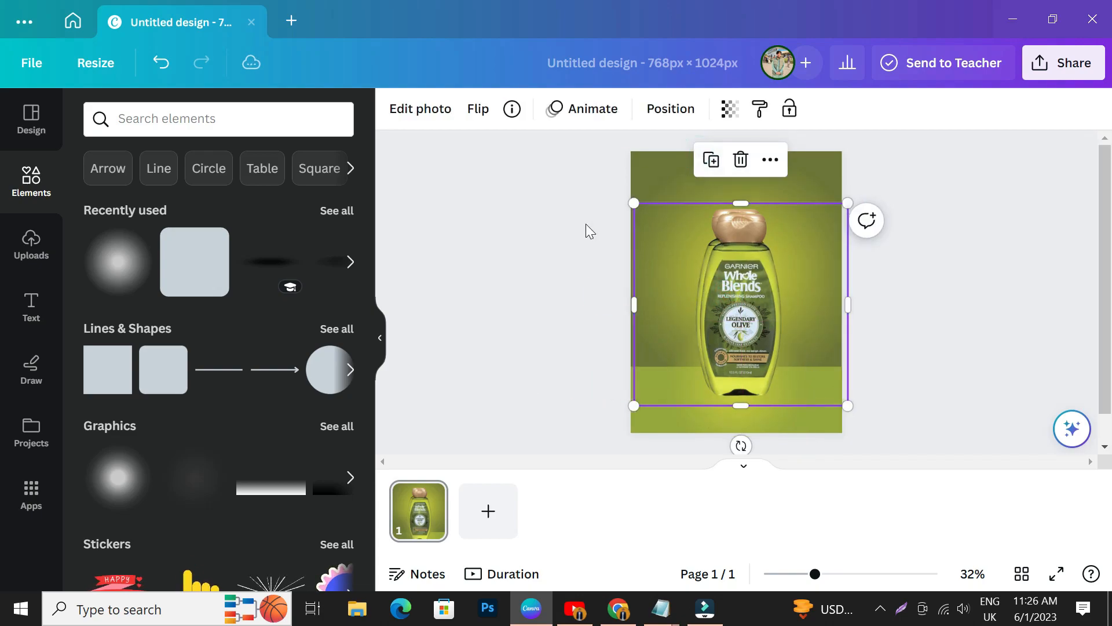
{"action": "left_click", "coordinate": [479, 109]}
{"action": "left_click", "coordinate": [526, 191]}
{"action": "left_click_drag", "start_coordinate": [741, 293], "coordinate": [742, 479]}
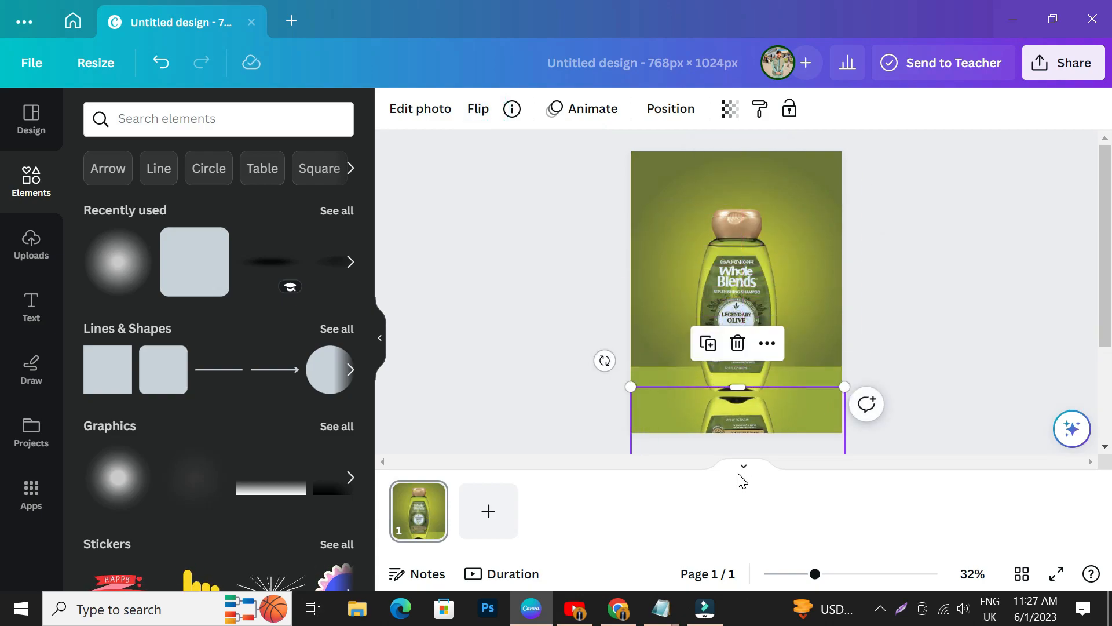
- Nudge the flipped bottle sideways in small increments to line it up with the upright bottle
{"action": "left_click", "coordinate": [535, 411]}
{"action": "left_click", "coordinate": [720, 426]}
{"action": "key", "text": "Left"}
{"action": "key", "text": "Right"}
{"action": "key", "text": "Right"}
{"action": "key", "text": "Right"}
{"action": "key", "text": "Right"}
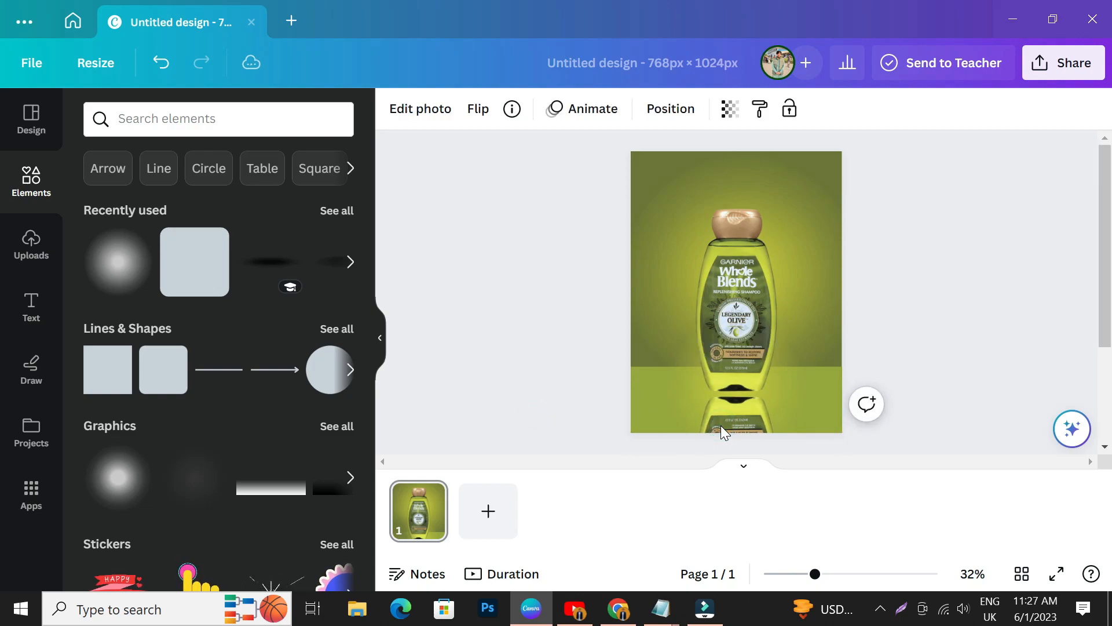
{"action": "key", "text": "Left"}
{"action": "key", "text": "Left"}
{"action": "key", "text": "Left"}
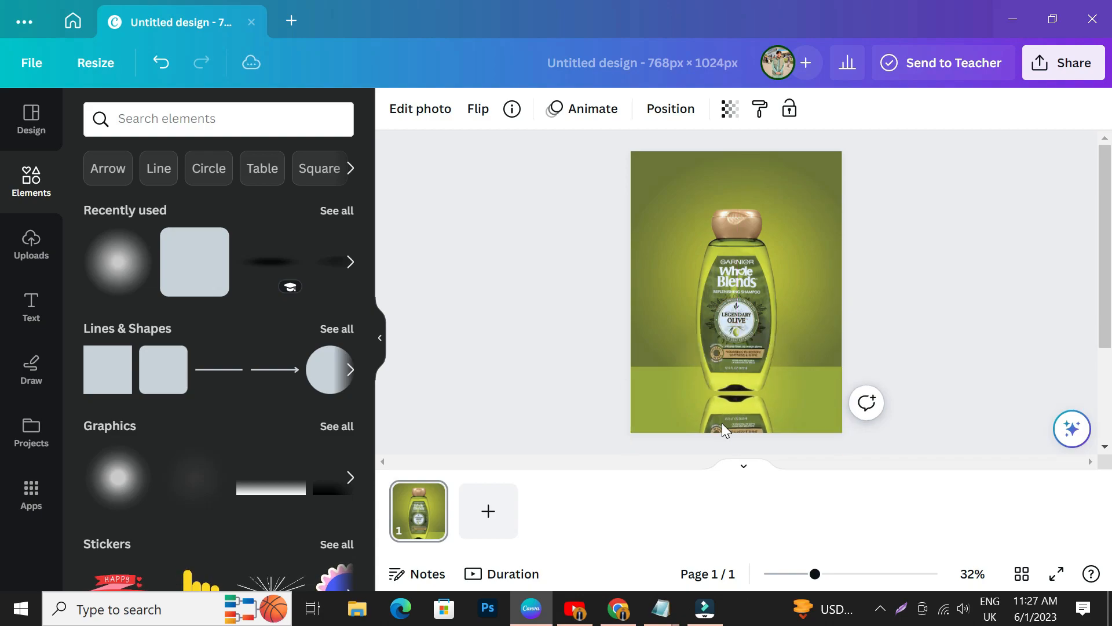
{"action": "left_click", "coordinate": [721, 423]}
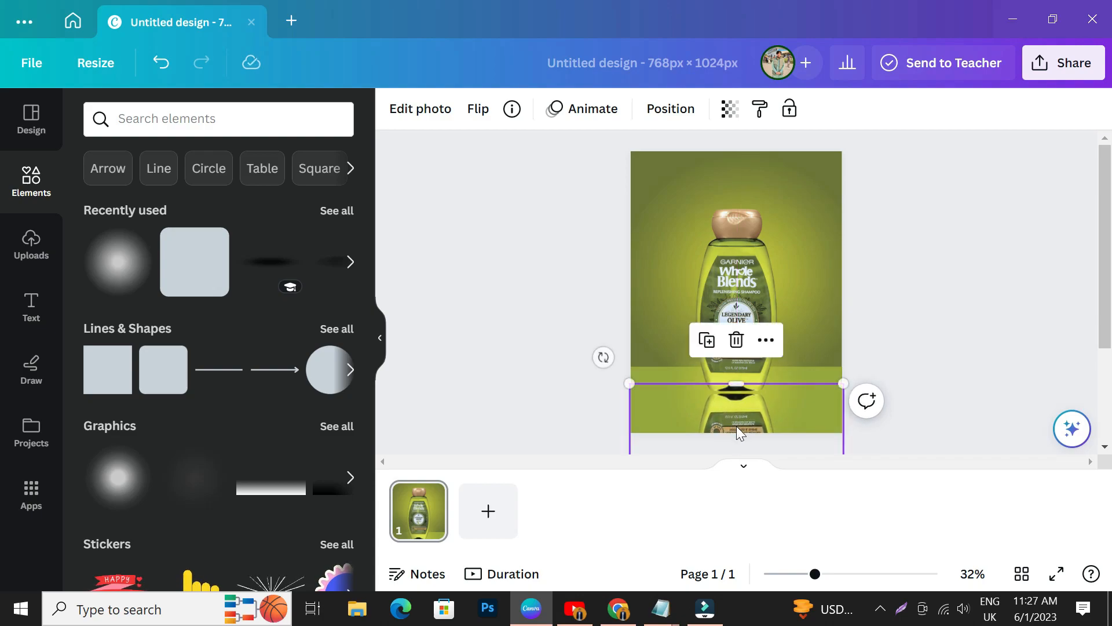
- Nudge the flipped bottle upward until its base meets the base of the upright bottle
{"action": "left_click_drag", "start_coordinate": [815, 574], "coordinate": [840, 576]}
{"action": "scroll", "coordinate": [770, 418], "scroll_direction": "down", "scroll_amount": 5}
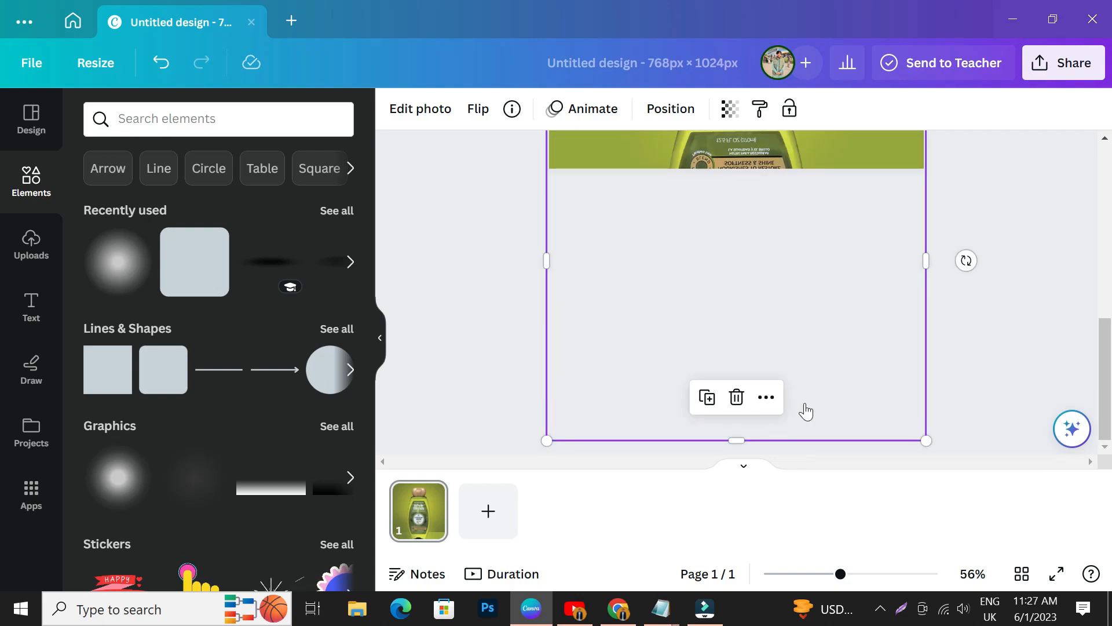
{"action": "scroll", "coordinate": [927, 339], "scroll_direction": "up", "scroll_amount": 10}
{"action": "mouse_move", "coordinate": [1107, 249]}
{"action": "left_mouse_down"}
{"action": "mouse_move", "coordinate": [1107, 290]}
{"action": "mouse_move", "coordinate": [1107, 253]}
{"action": "left_mouse_up"}
{"action": "key", "text": "Up"}
{"action": "key", "text": "Up"}
{"action": "key", "text": "Up"}
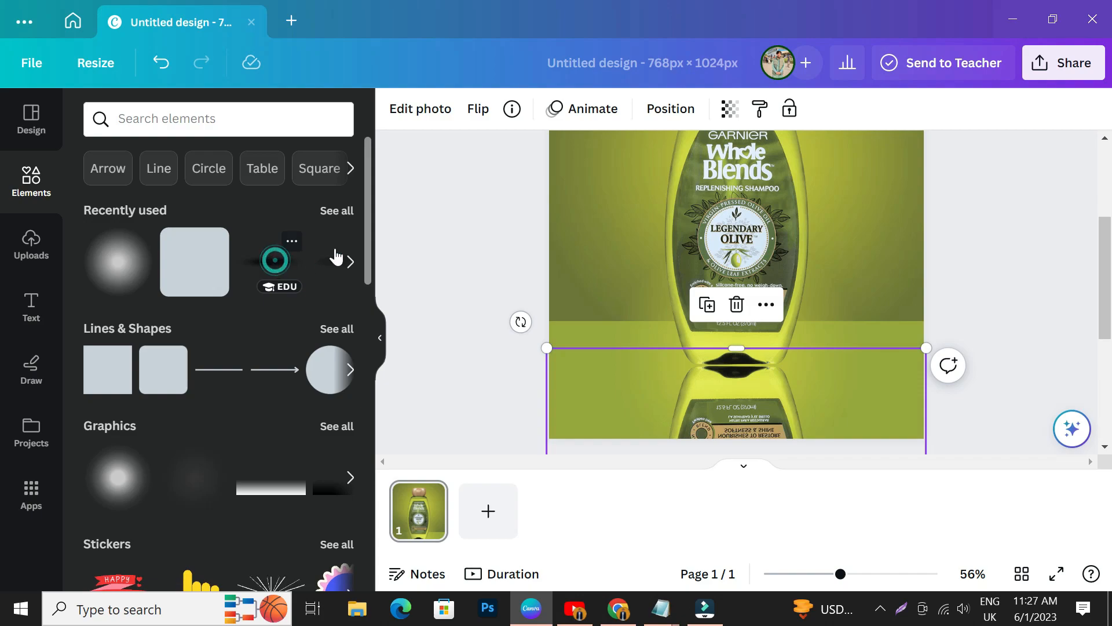
- Add the soft dark oval shadow from the recently used elements, shrink it and centre it under the bottle's base
{"action": "left_click", "coordinate": [307, 263]}
{"action": "left_click_drag", "start_coordinate": [744, 220], "coordinate": [744, 387]}
{"action": "left_click_drag", "start_coordinate": [606, 388], "coordinate": [675, 375]}
{"action": "left_click_drag", "start_coordinate": [770, 360], "coordinate": [747, 359]}
- Move the shadow behind both bottle images and in front of the base glow in the layer order
{"action": "right_click", "coordinate": [748, 360]}
{"action": "mouse_move", "coordinate": [770, 303]}
{"action": "left_click", "coordinate": [616, 367]}
{"action": "left_click", "coordinate": [670, 109]}
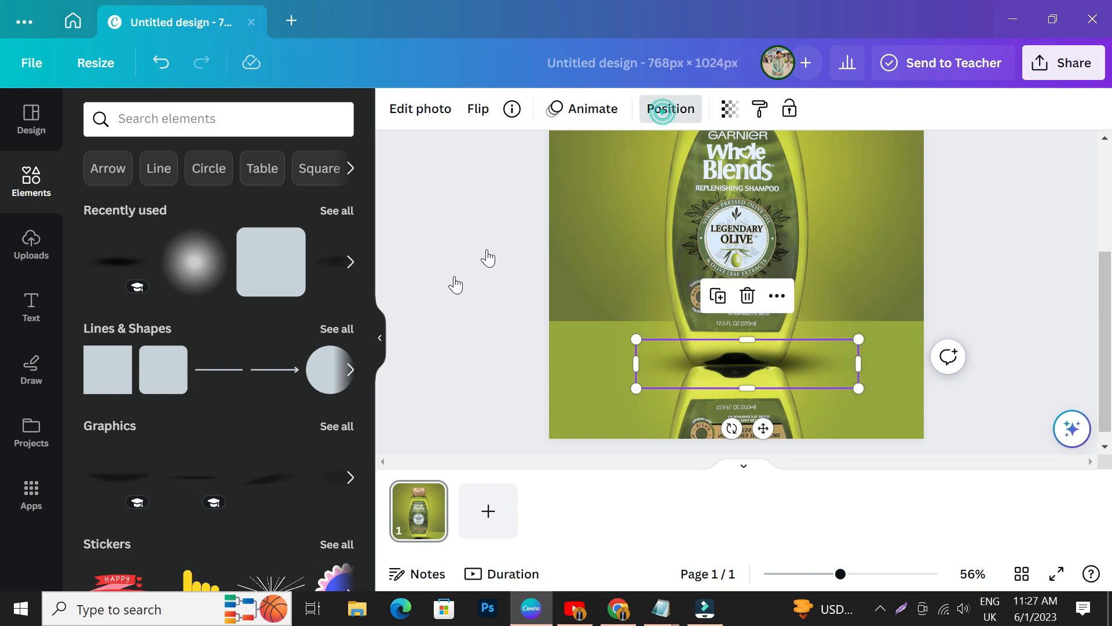
{"action": "left_click_drag", "start_coordinate": [246, 288], "coordinate": [260, 386]}
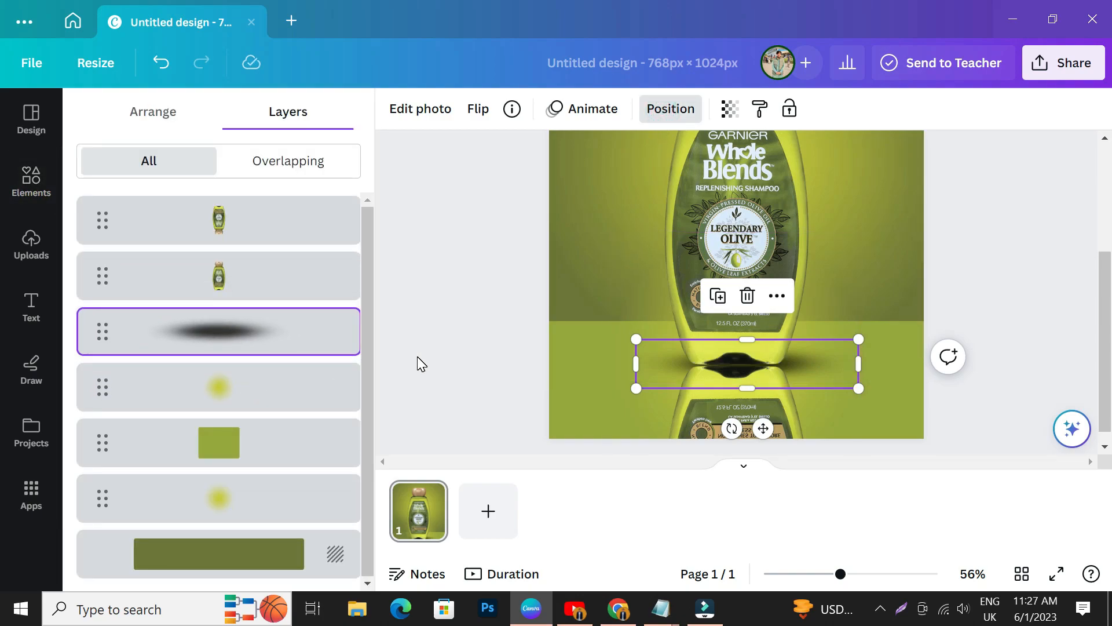
- Preview the poster full screen to check the shadow and reflection at the bottle's base
{"action": "left_click", "coordinate": [768, 413]}
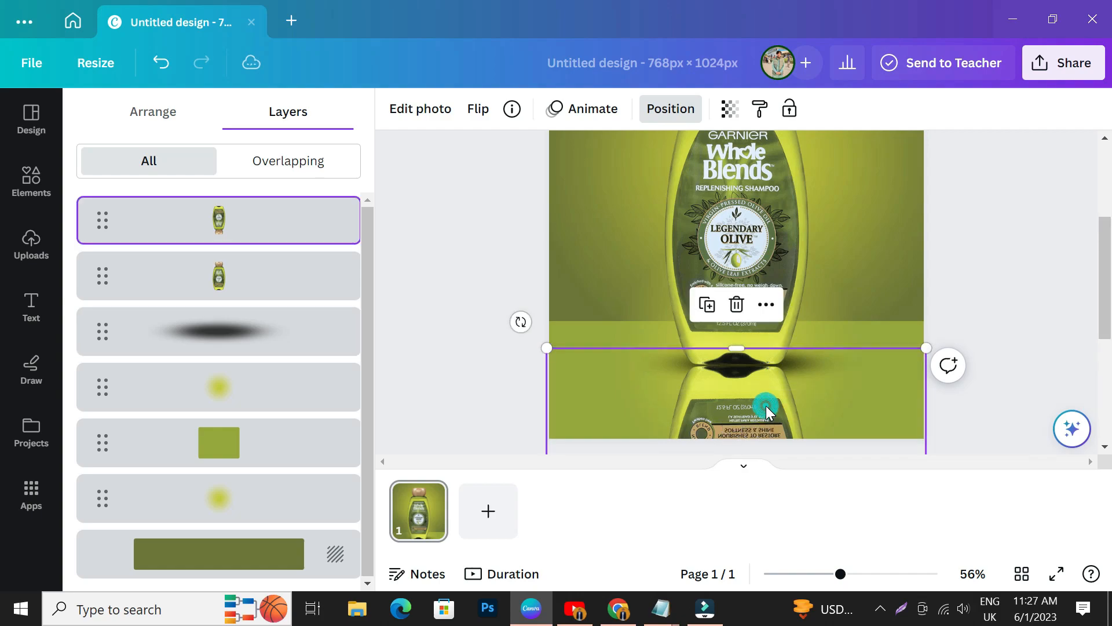
{"action": "left_click", "coordinate": [1056, 574]}
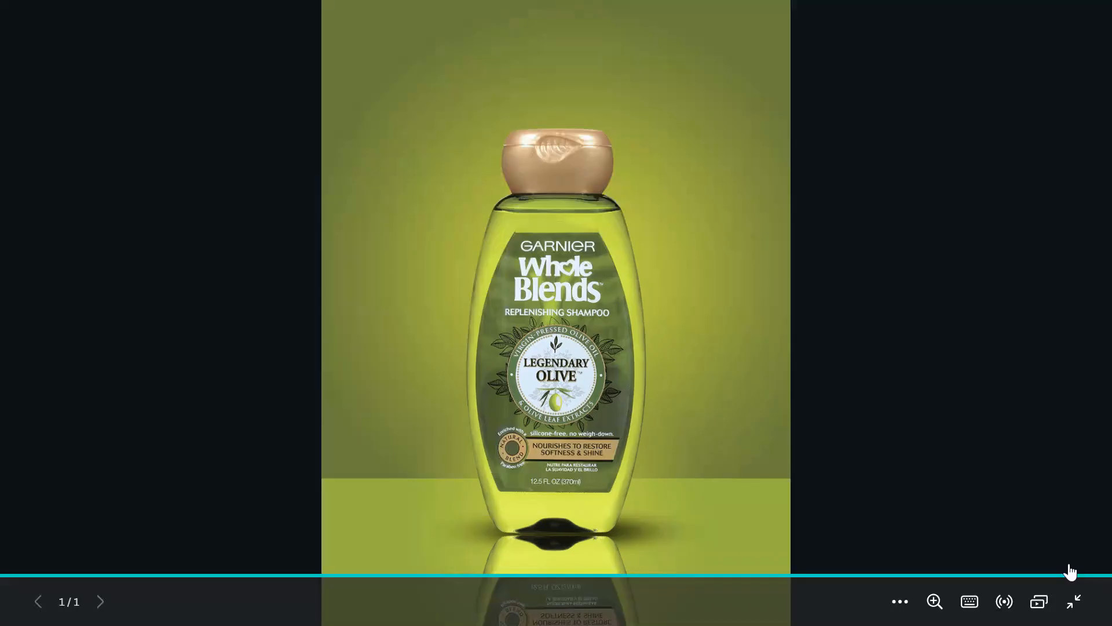
{"action": "left_click", "coordinate": [1073, 602]}
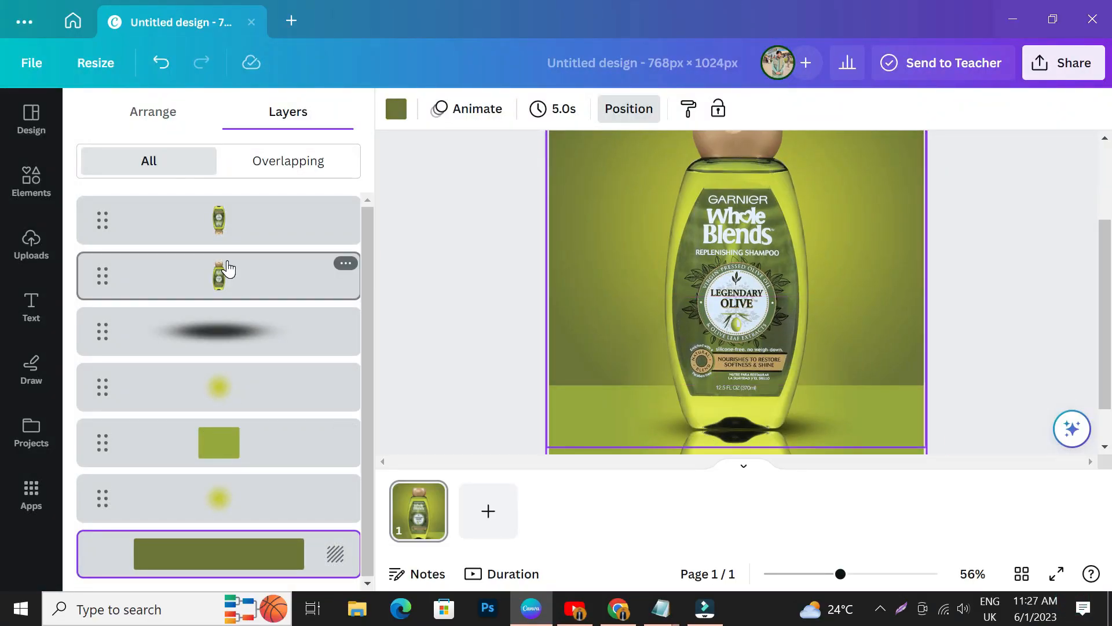
- Set the flipped bottle's transparency to 40 and preview the poster full screen
{"action": "left_click", "coordinate": [224, 235]}
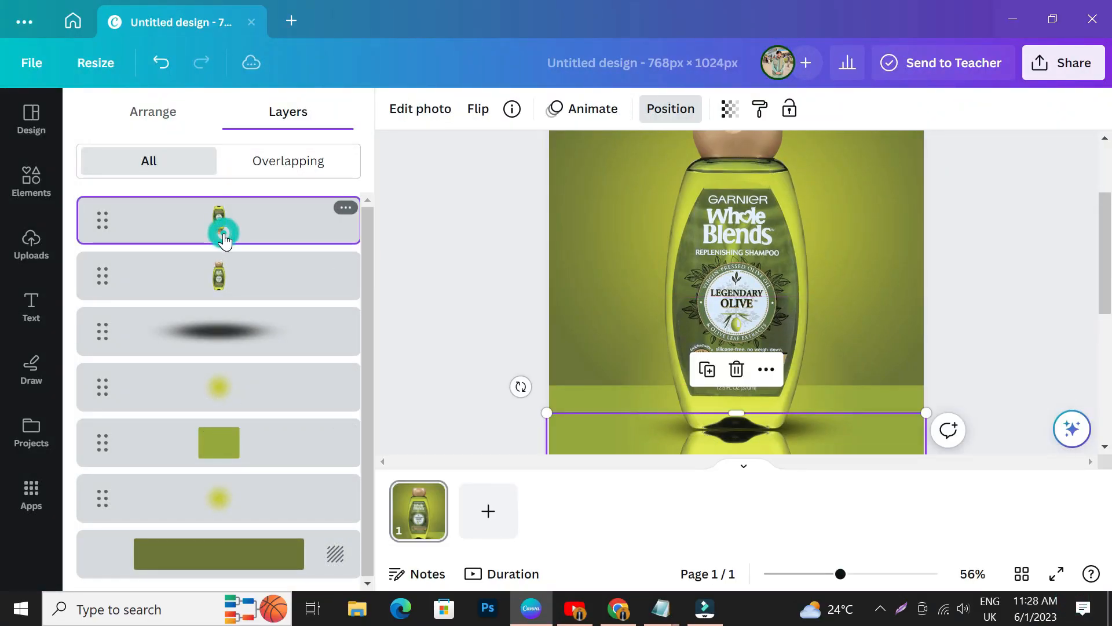
{"action": "left_click", "coordinate": [727, 109]}
{"action": "left_click_drag", "start_coordinate": [656, 184], "coordinate": [615, 184]}
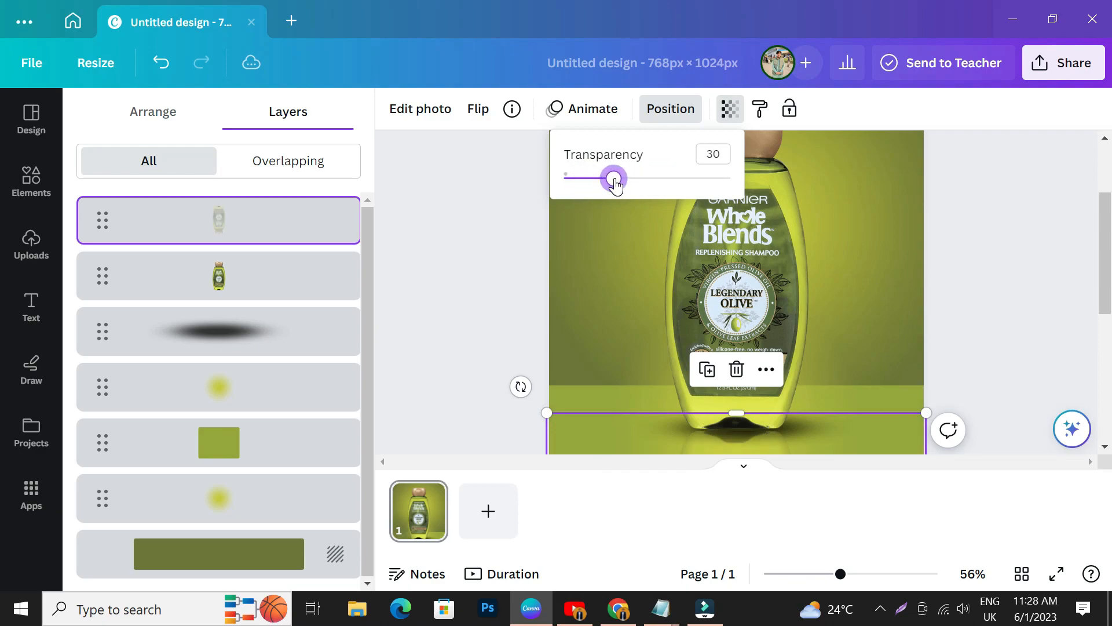
{"action": "scroll", "coordinate": [463, 286], "scroll_direction": "down", "scroll_amount": 5}
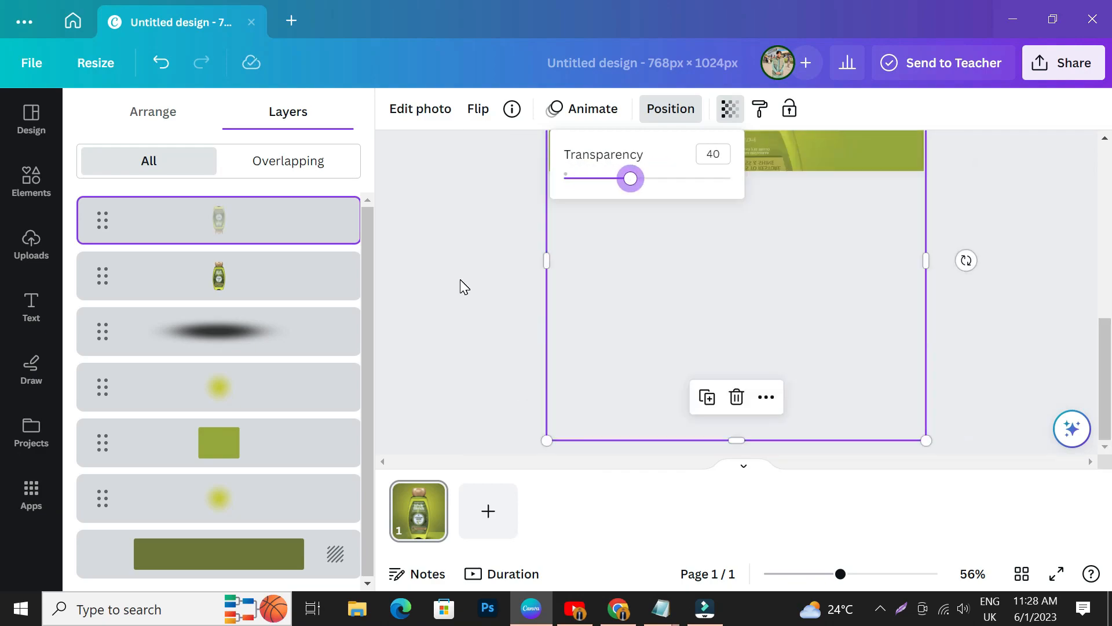
{"action": "left_click", "coordinate": [1070, 575]}
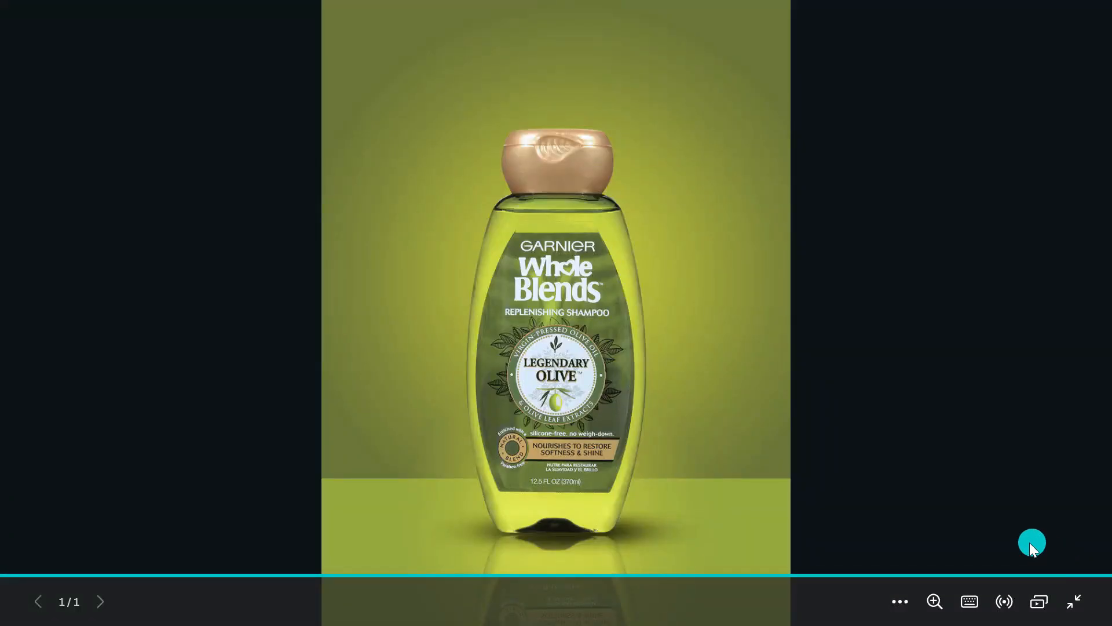
{"action": "left_click", "coordinate": [1079, 601]}
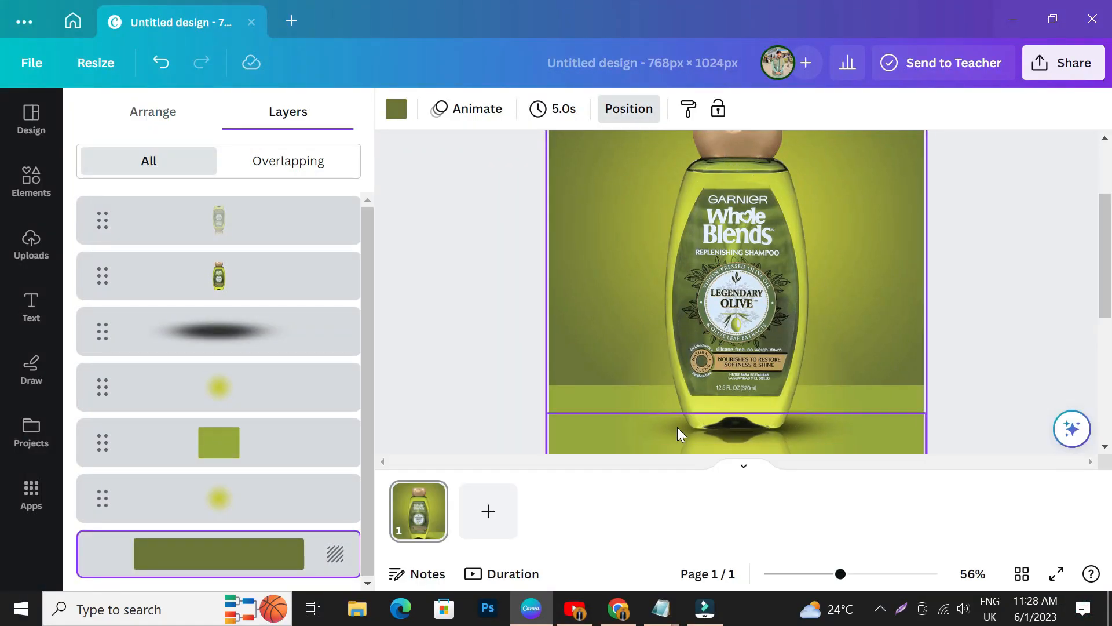
- Fade the flipped bottle further by lowering its transparency to 21
{"action": "left_click", "coordinate": [234, 226]}
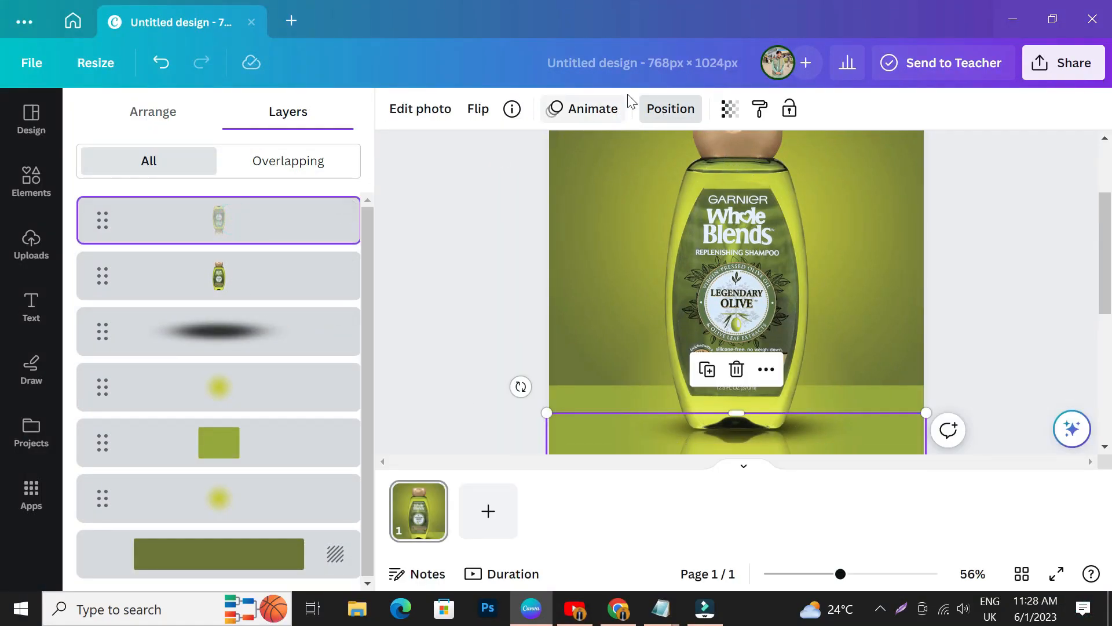
{"action": "left_click", "coordinate": [731, 109]}
{"action": "left_click_drag", "start_coordinate": [630, 178], "coordinate": [623, 188]}
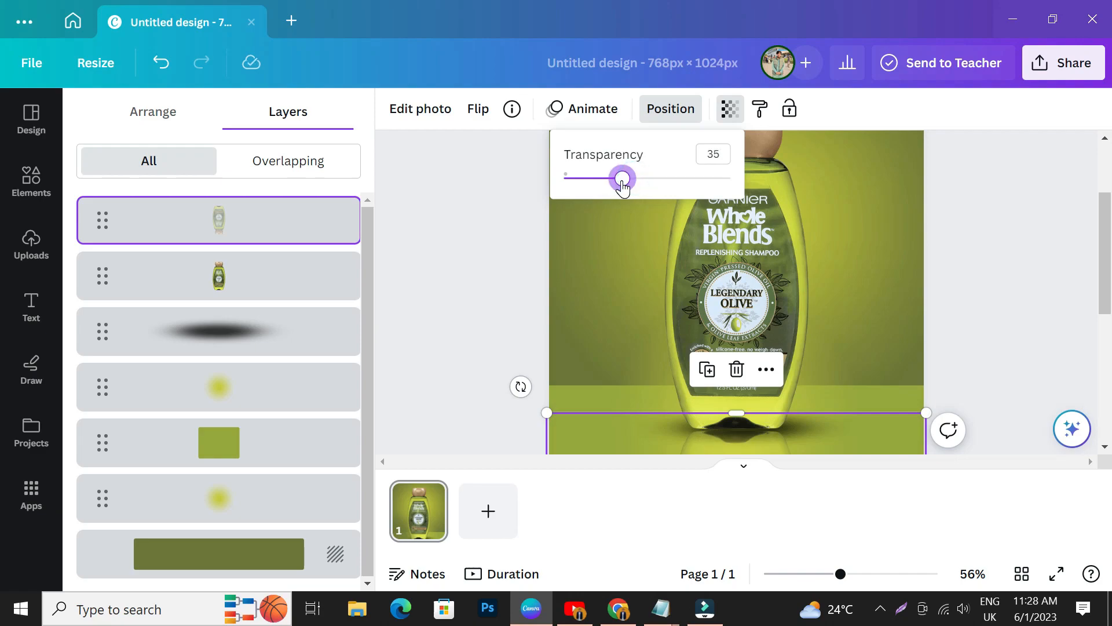
{"action": "scroll", "coordinate": [502, 313], "scroll_direction": "down", "scroll_amount": 3}
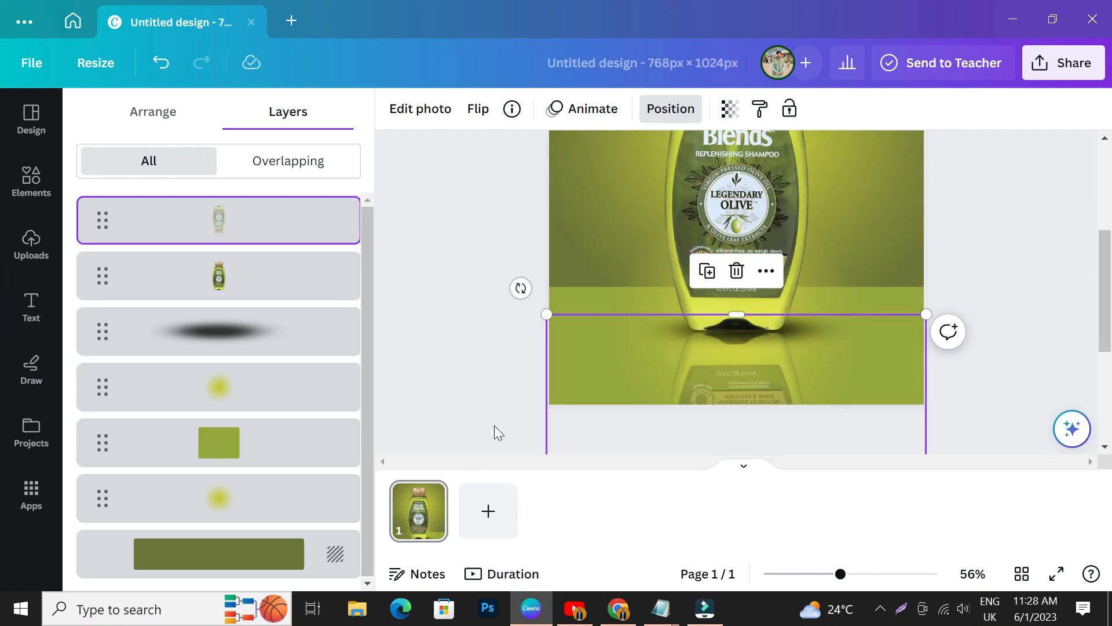
{"action": "left_click", "coordinate": [730, 108]}
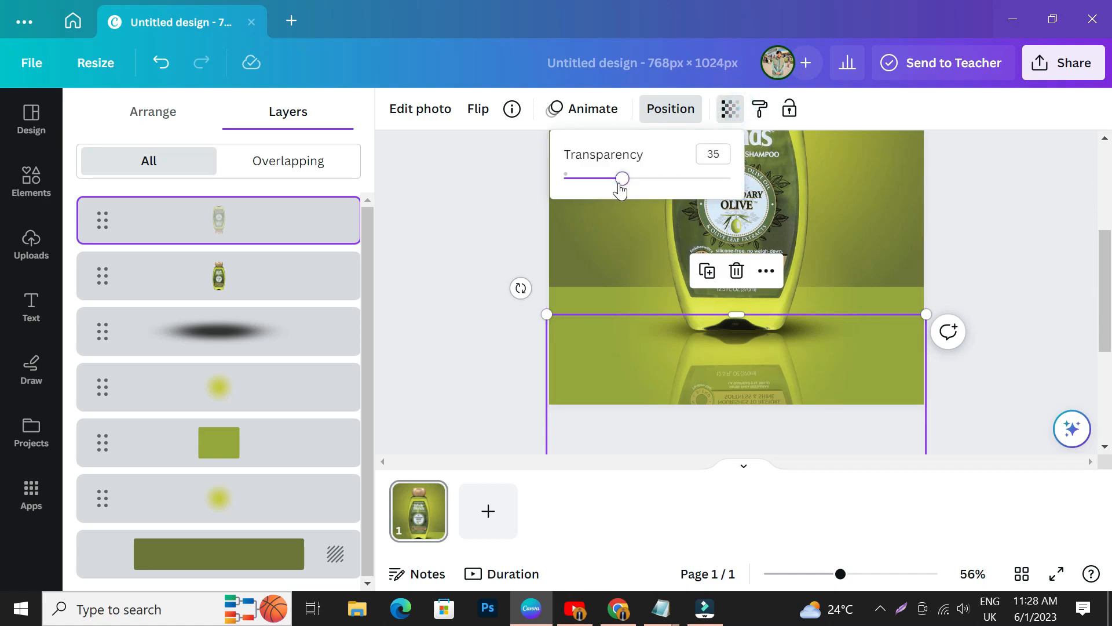
{"action": "left_click_drag", "start_coordinate": [620, 190], "coordinate": [609, 190]}
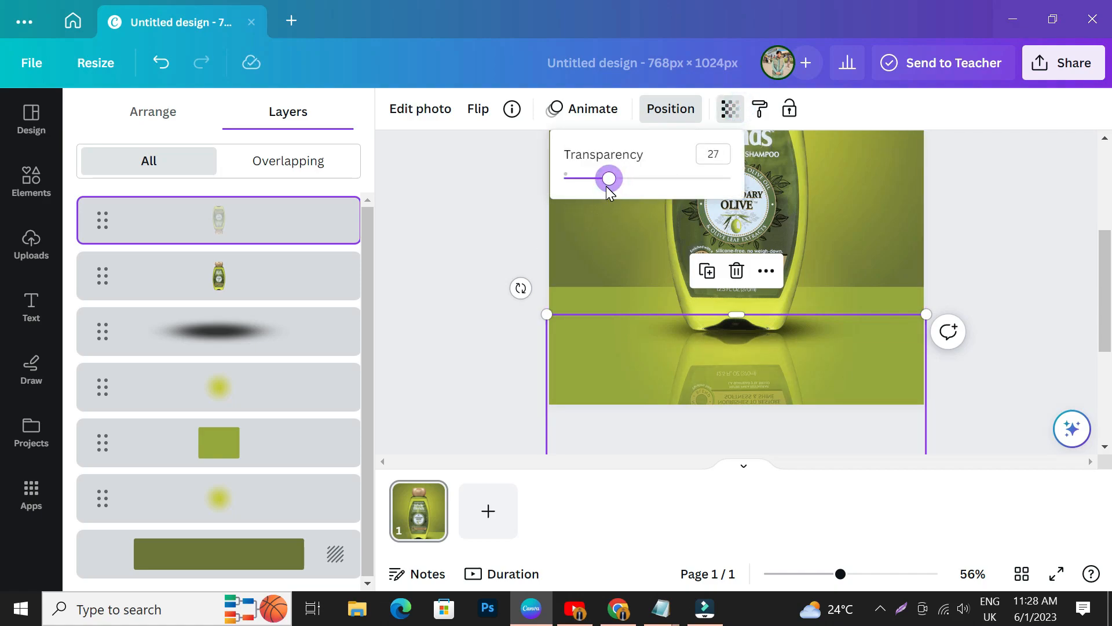
{"action": "left_click_drag", "start_coordinate": [611, 190], "coordinate": [600, 190]}
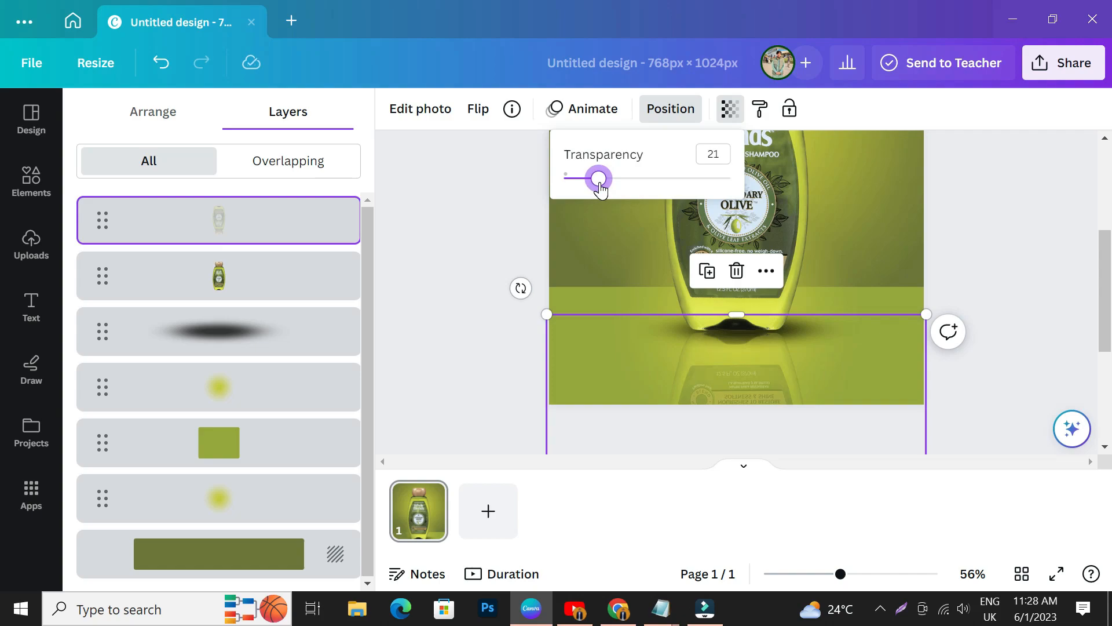
{"action": "left_click", "coordinate": [457, 267]}
- Duplicate the yellow-green glow that sits at the bottle's base
{"action": "left_click", "coordinate": [259, 393]}
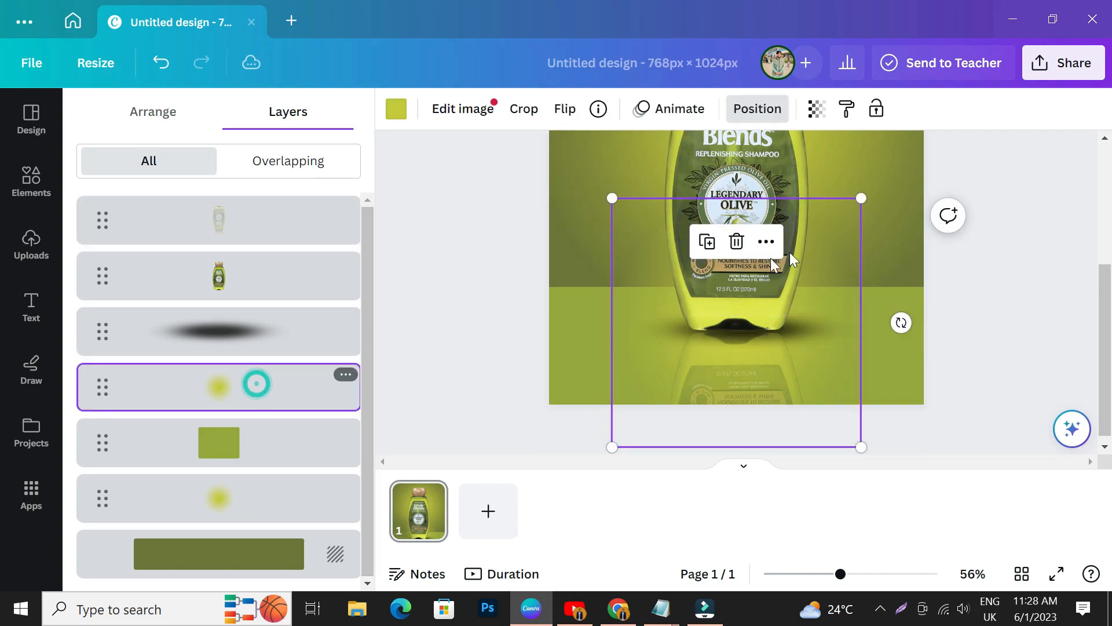
{"action": "scroll", "coordinate": [738, 315], "scroll_direction": "up", "scroll_amount": 4}
{"action": "scroll", "coordinate": [738, 315], "scroll_direction": "down", "scroll_amount": 4}
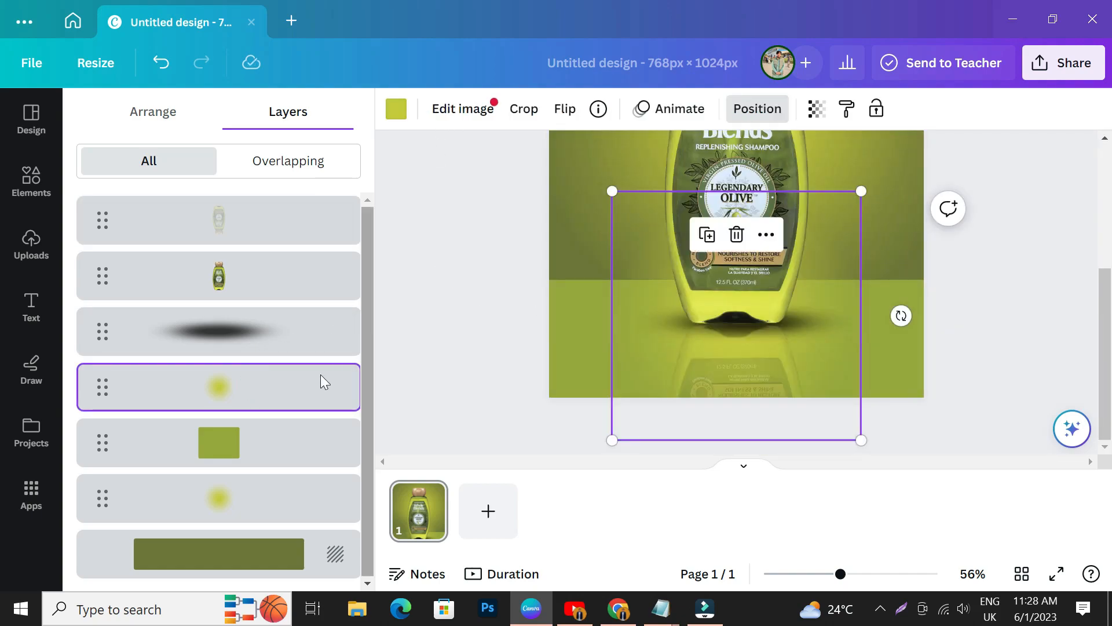
{"action": "left_click", "coordinate": [238, 399]}
{"action": "right_click", "coordinate": [294, 379]}
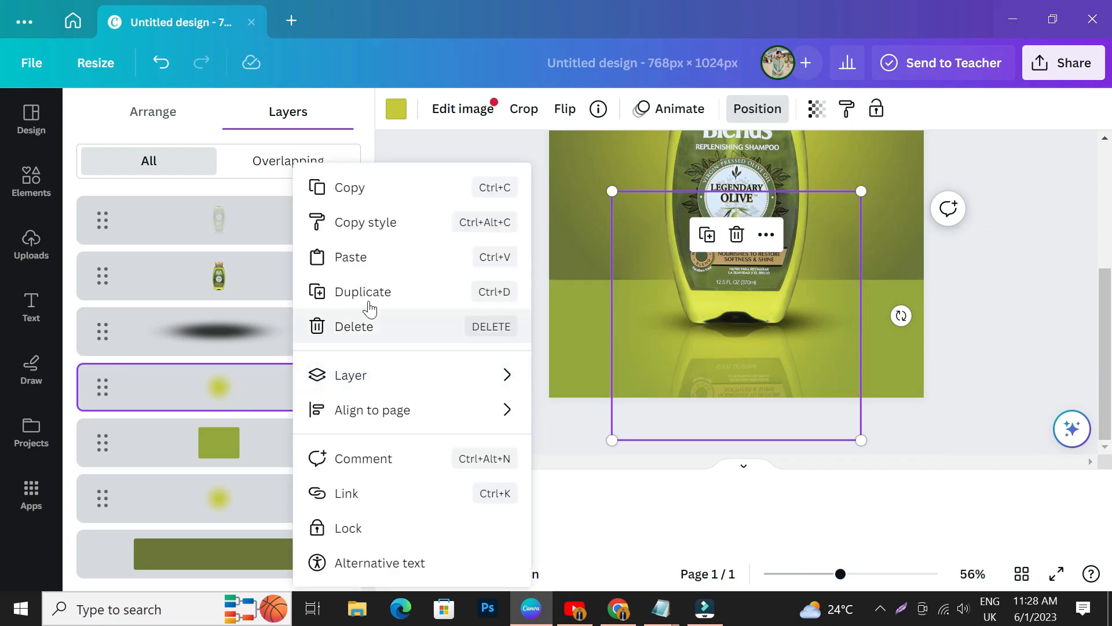
{"action": "left_click", "coordinate": [376, 291]}
- Shrink the duplicated glow to about one-third of the page width and place it over the reflection at the page's lower edge
{"action": "left_click_drag", "start_coordinate": [762, 254], "coordinate": [713, 411]}
{"action": "left_click_drag", "start_coordinate": [650, 368], "coordinate": [651, 368]}
{"action": "left_click_drag", "start_coordinate": [596, 342], "coordinate": [626, 370]}
{"action": "left_click_drag", "start_coordinate": [733, 390], "coordinate": [705, 258]}
{"action": "left_click_drag", "start_coordinate": [599, 237], "coordinate": [695, 330]}
{"action": "left_click_drag", "start_coordinate": [738, 386], "coordinate": [665, 377]}
- Make three more copies of the small glow over the lower part of the reflection
{"action": "left_click", "coordinate": [681, 301]}
{"action": "left_click", "coordinate": [725, 317]}
{"action": "left_click", "coordinate": [750, 310]}
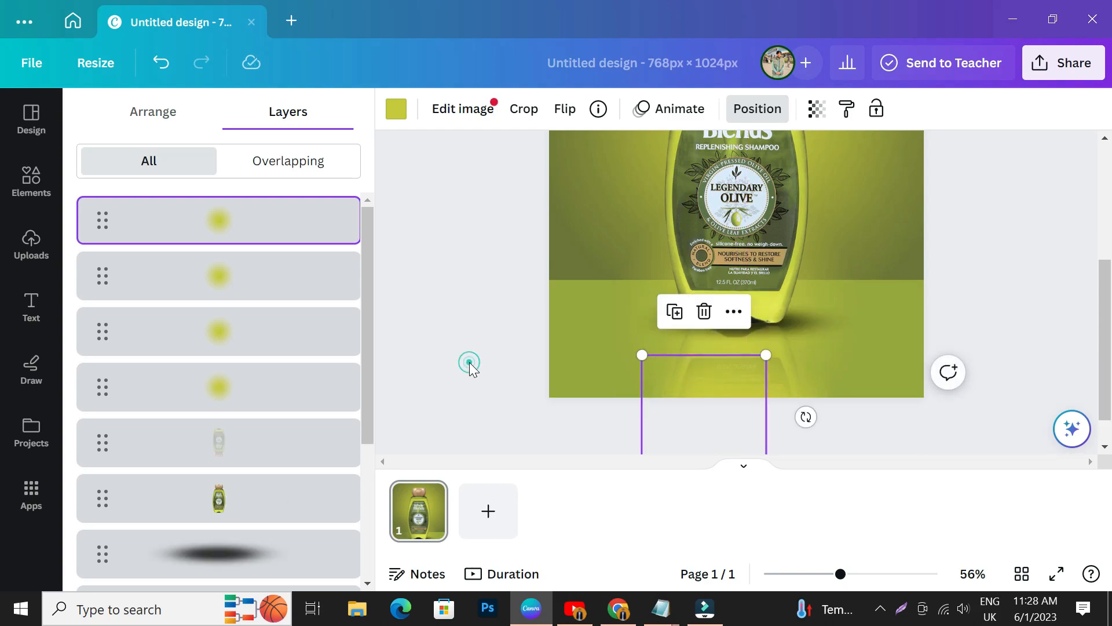
{"action": "left_click", "coordinate": [469, 364]}
{"action": "scroll", "coordinate": [521, 330], "scroll_direction": "up", "scroll_amount": 3}
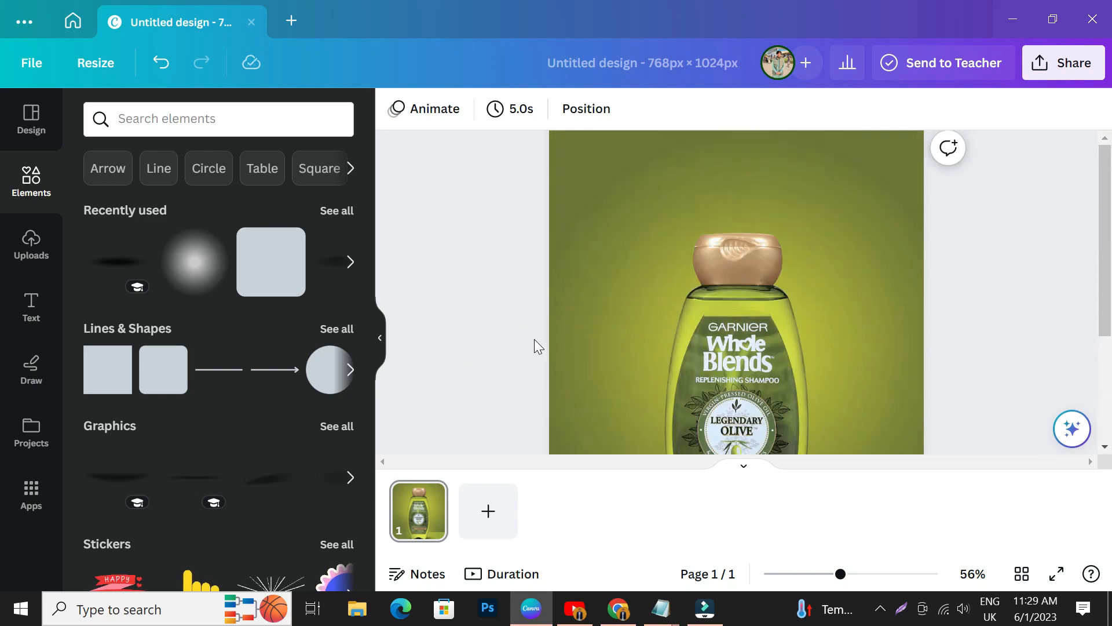
{"action": "scroll", "coordinate": [557, 413], "scroll_direction": "down", "scroll_amount": 3}
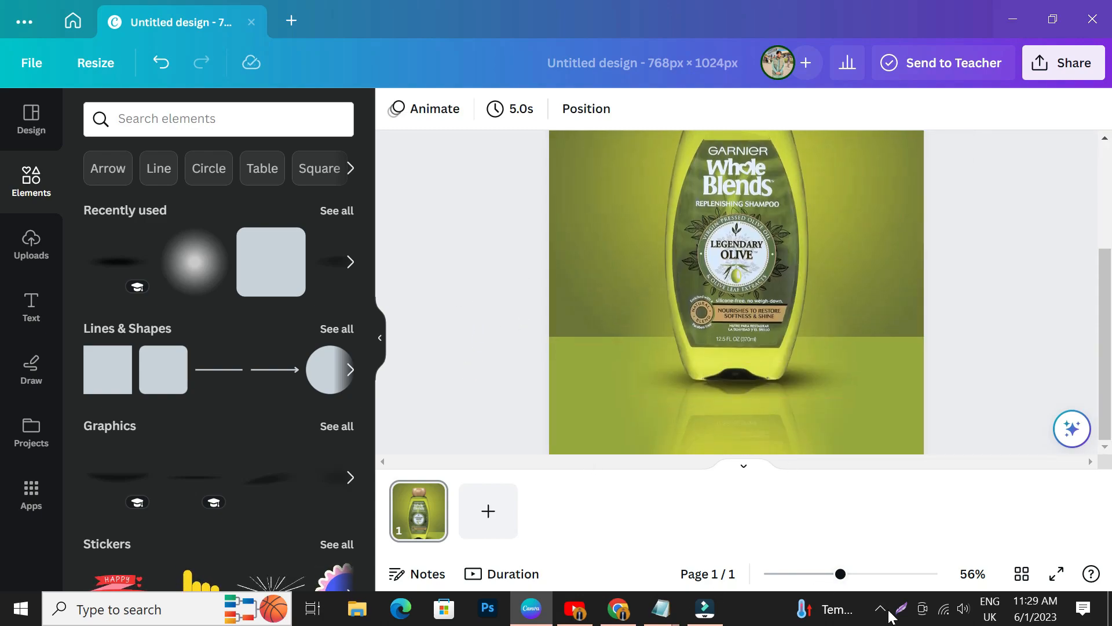
- Insert the golden oil splash from the uploads, enlarge it, tilt it clockwise and position it across the bottle
{"action": "left_click", "coordinate": [31, 249]}
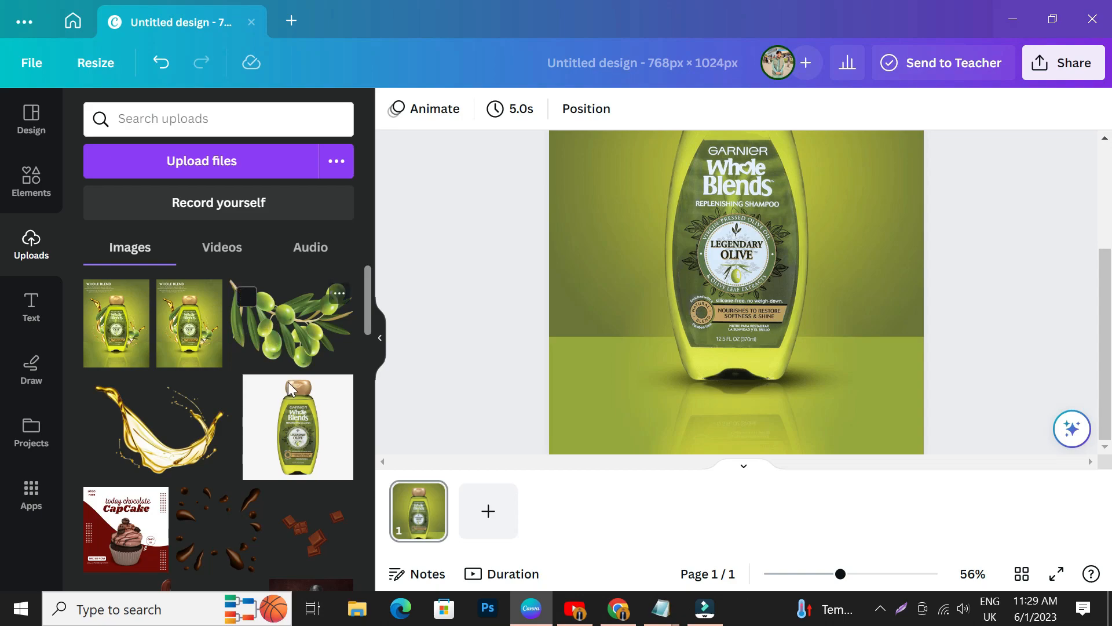
{"action": "left_click", "coordinate": [202, 430]}
{"action": "left_click_drag", "start_coordinate": [839, 574], "coordinate": [825, 573]}
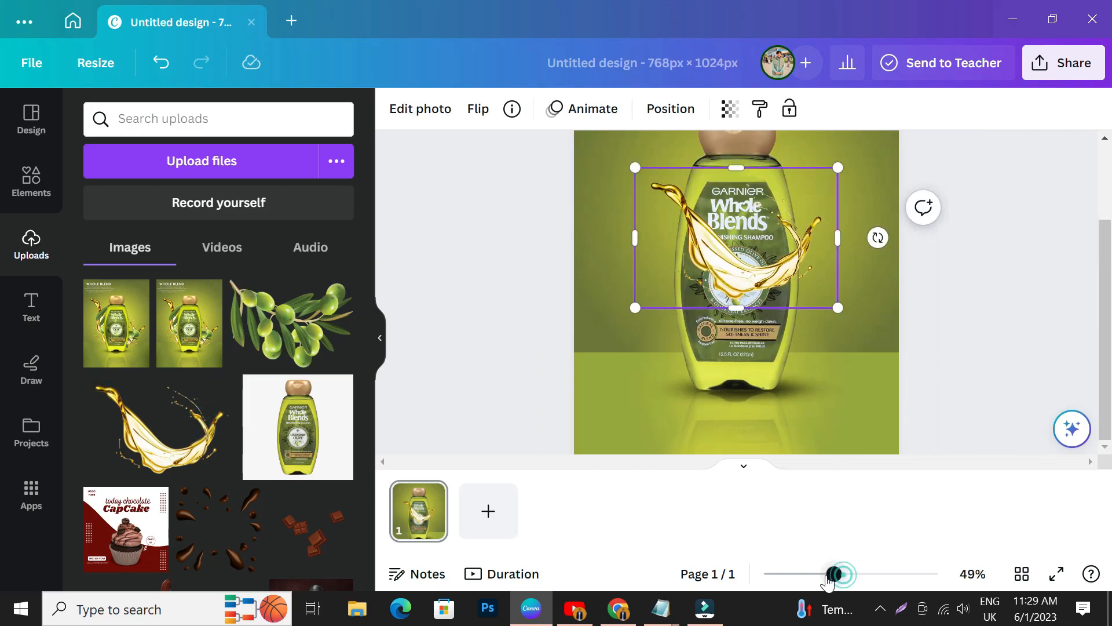
{"action": "left_click_drag", "start_coordinate": [731, 372], "coordinate": [666, 378]}
{"action": "left_click_drag", "start_coordinate": [775, 371], "coordinate": [733, 354]}
{"action": "scroll", "coordinate": [776, 380], "scroll_direction": "up", "scroll_amount": 2}
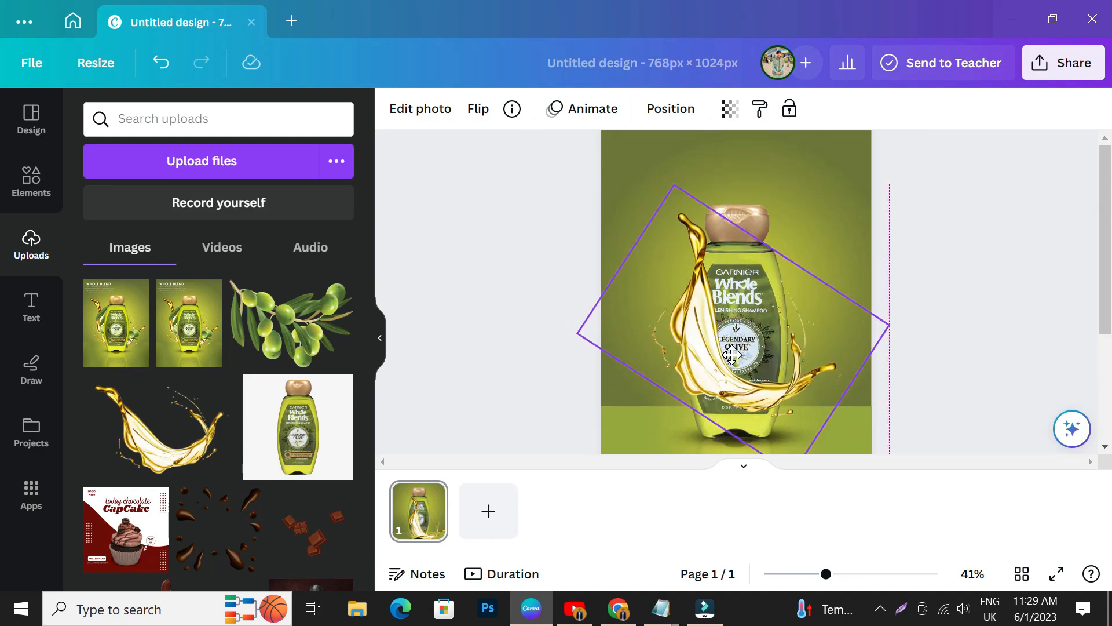
- Send the oil splash backward three times in the stacking order
{"action": "right_click", "coordinate": [733, 353]}
{"action": "mouse_move", "coordinate": [795, 304]}
{"action": "left_click", "coordinate": [585, 365]}
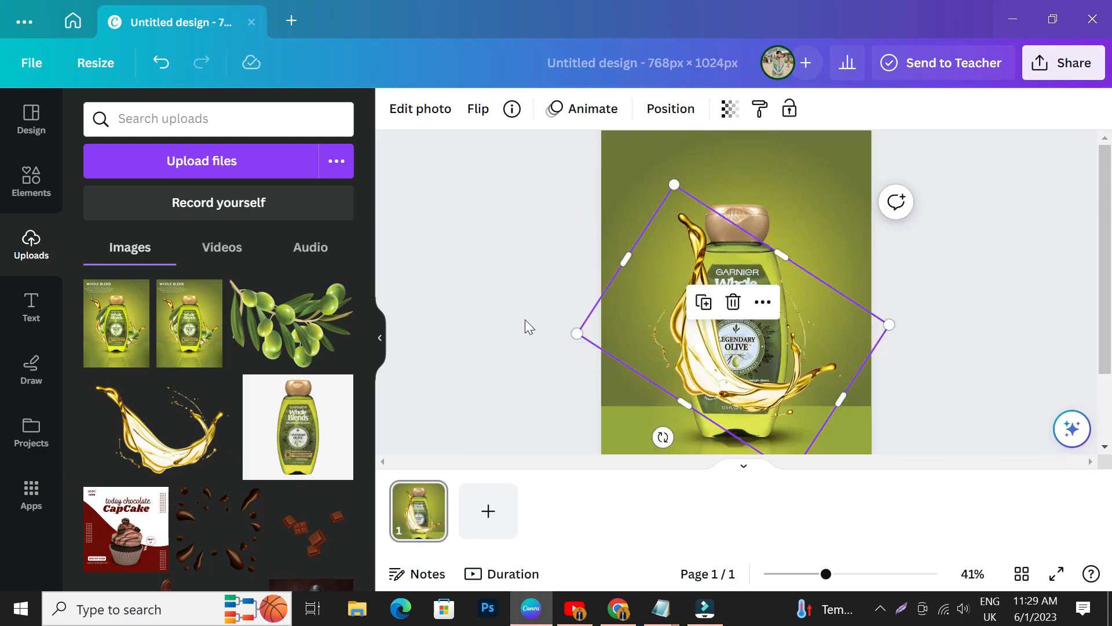
{"action": "right_click", "coordinate": [789, 385]}
{"action": "mouse_move", "coordinate": [827, 290]}
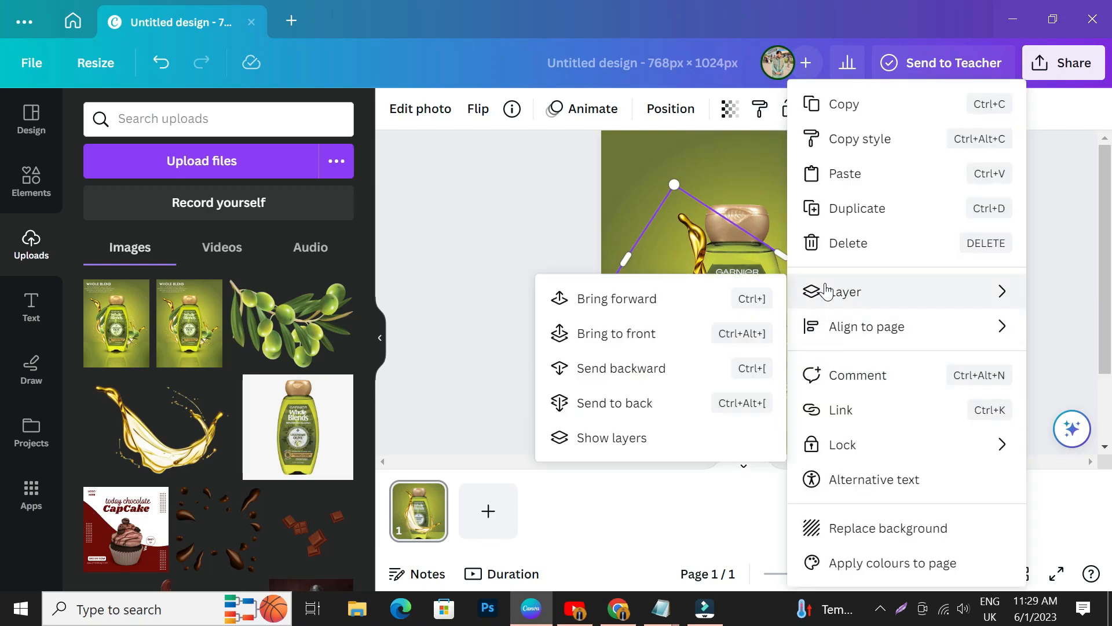
{"action": "left_click", "coordinate": [585, 368]}
{"action": "right_click", "coordinate": [739, 362]}
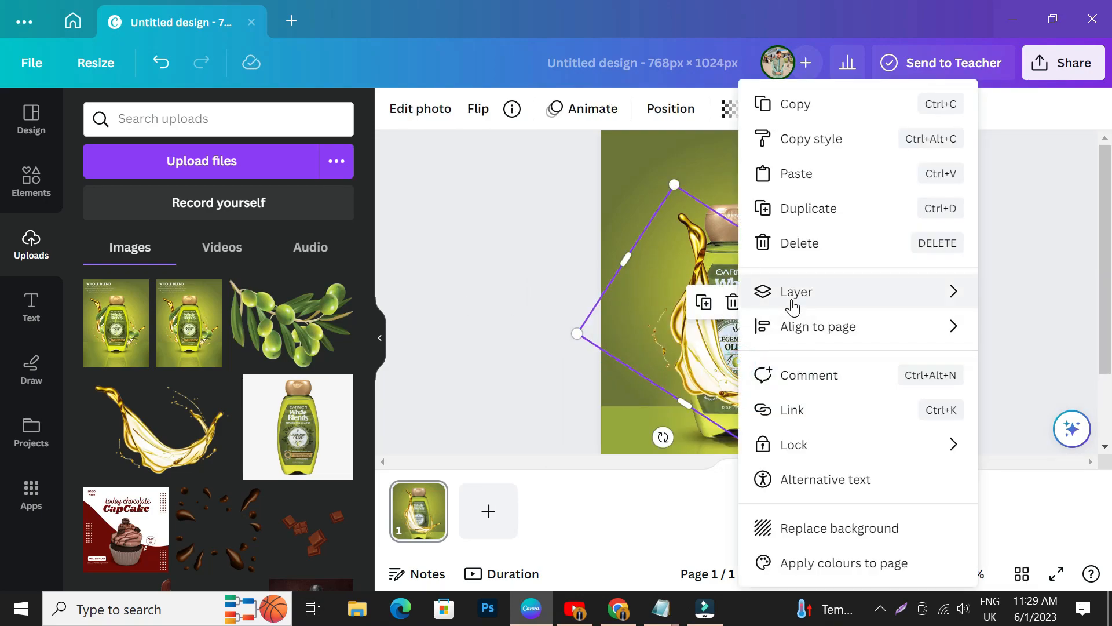
{"action": "mouse_move", "coordinate": [799, 310]}
{"action": "left_click", "coordinate": [634, 357]}
- Reorder the layers so the oil splash sits directly beneath the shampoo bottle and above the shadow
{"action": "left_click", "coordinate": [481, 296]}
{"action": "left_click", "coordinate": [672, 284]}
{"action": "left_click", "coordinate": [731, 110]}
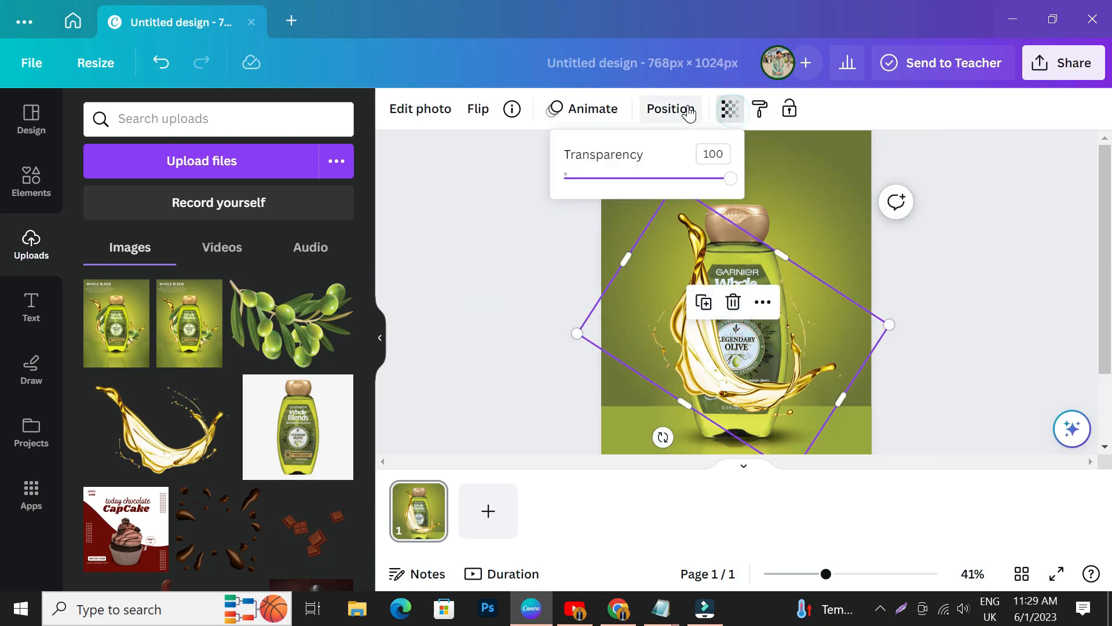
{"action": "left_click", "coordinate": [688, 110]}
{"action": "left_click_drag", "start_coordinate": [300, 457], "coordinate": [302, 347]}
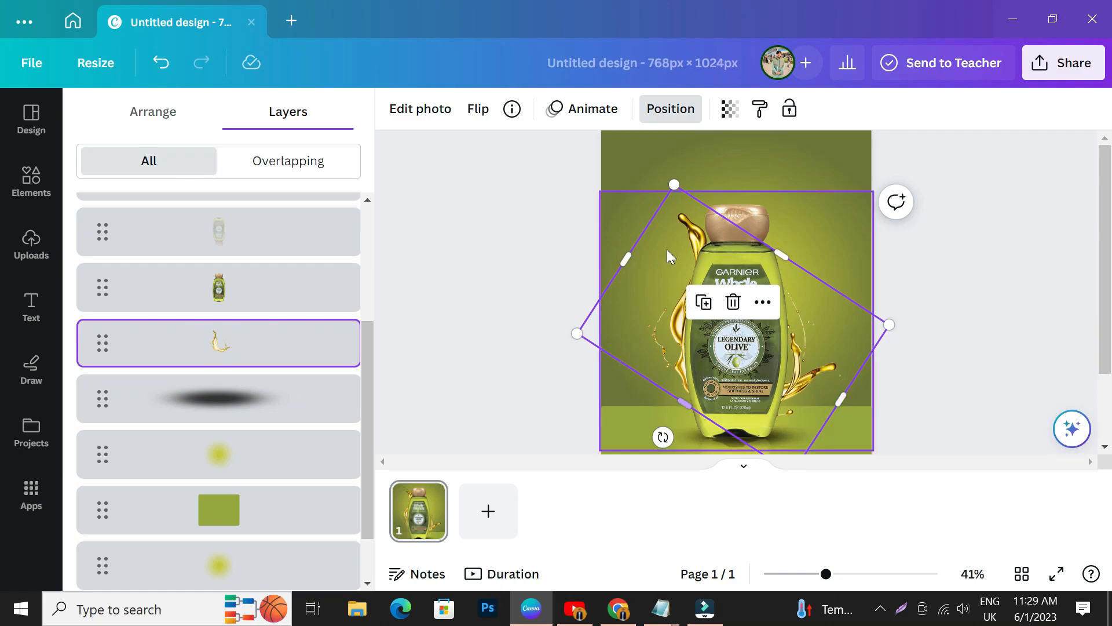
- Rotate the oil splash counterclockwise, enlarge it slightly and shift it so it shows on both sides of the bottle
{"action": "left_click_drag", "start_coordinate": [665, 435], "coordinate": [697, 434]}
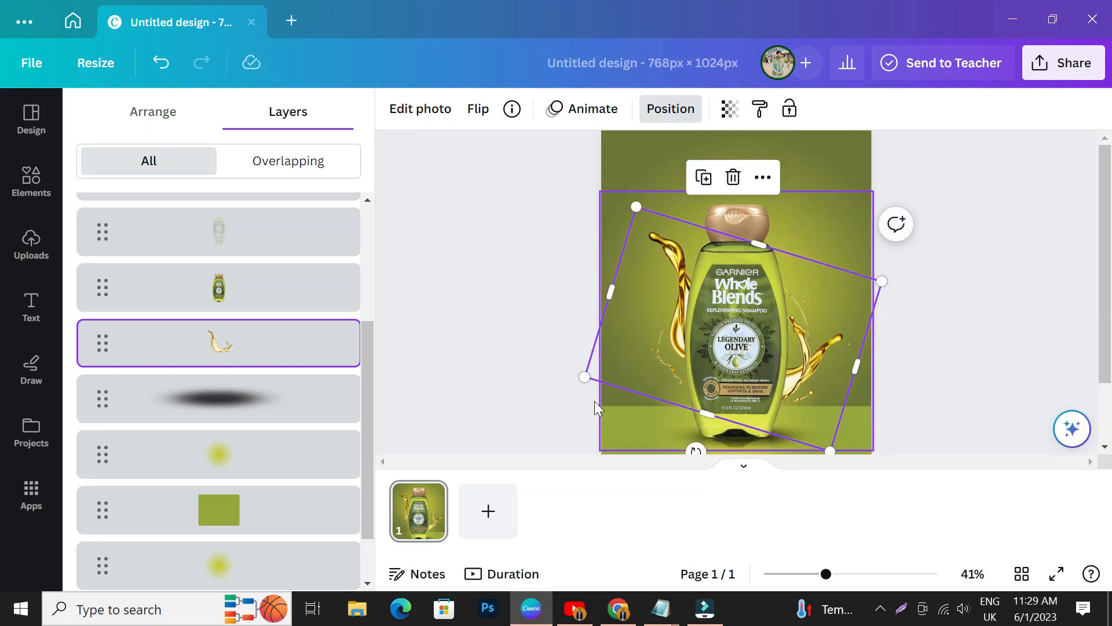
{"action": "left_click_drag", "start_coordinate": [585, 377], "coordinate": [562, 383]}
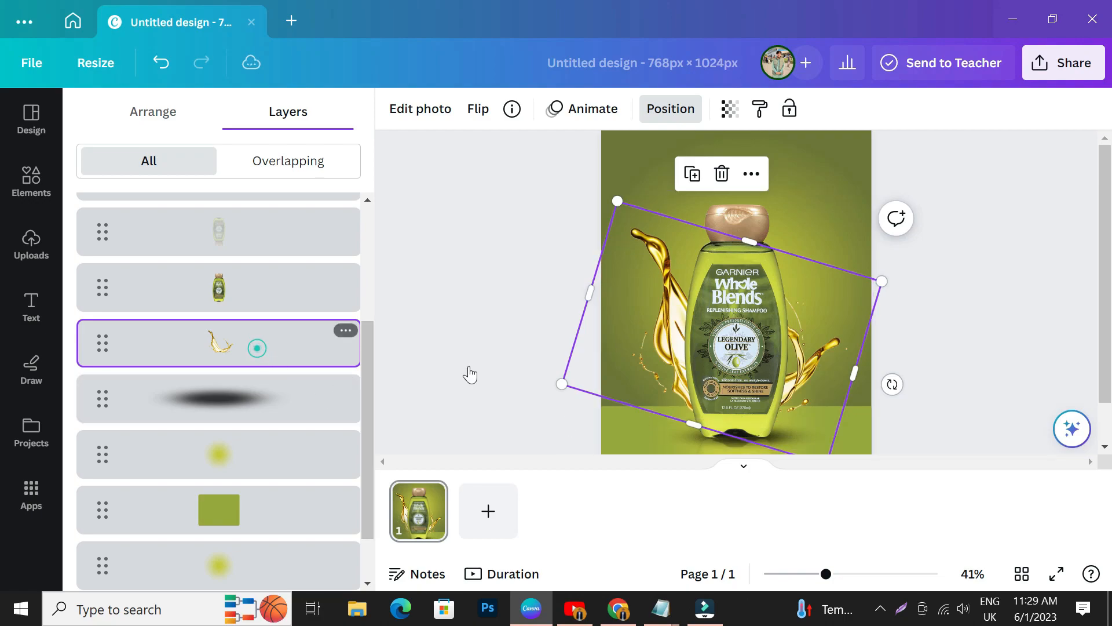
{"action": "left_click_drag", "start_coordinate": [828, 353], "coordinate": [838, 344]}
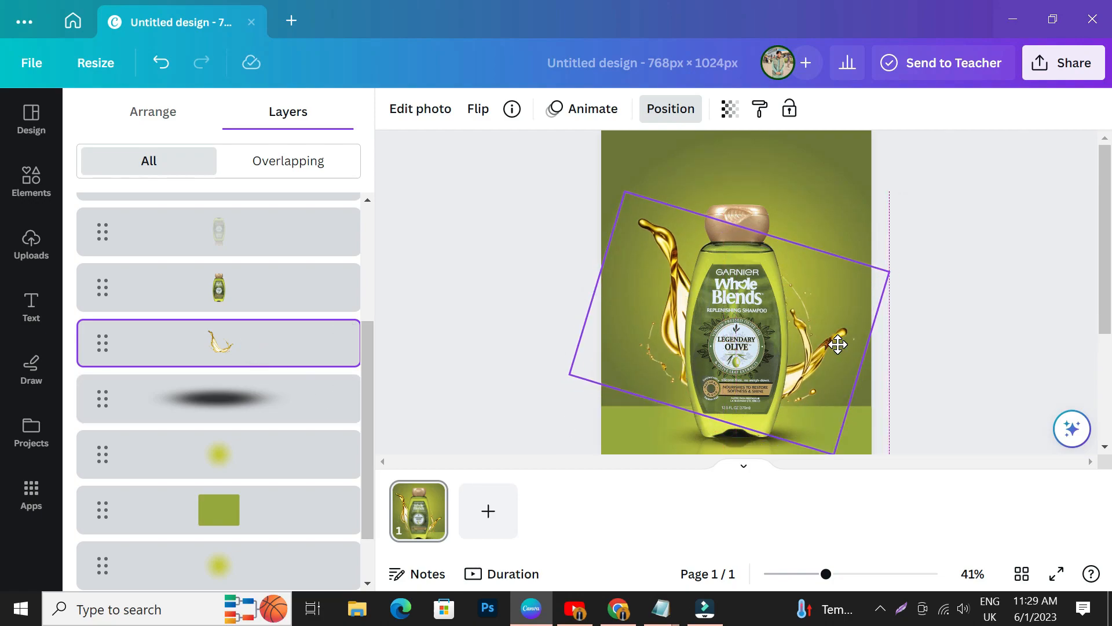
{"action": "left_click_drag", "start_coordinate": [837, 344], "coordinate": [837, 344]}
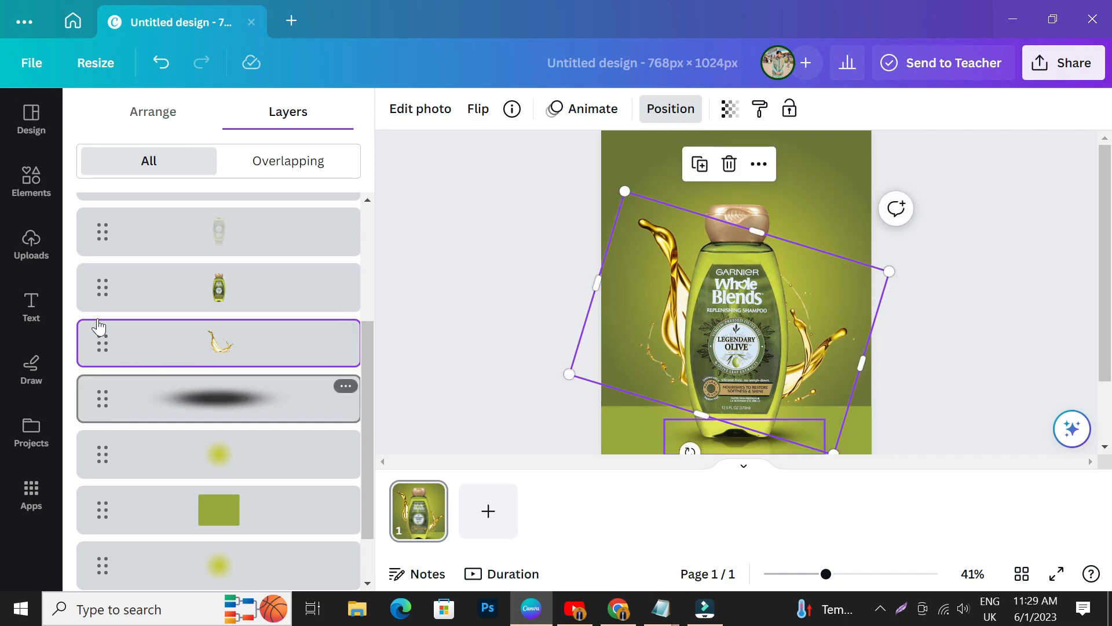
{"action": "key", "text": "Escape"}
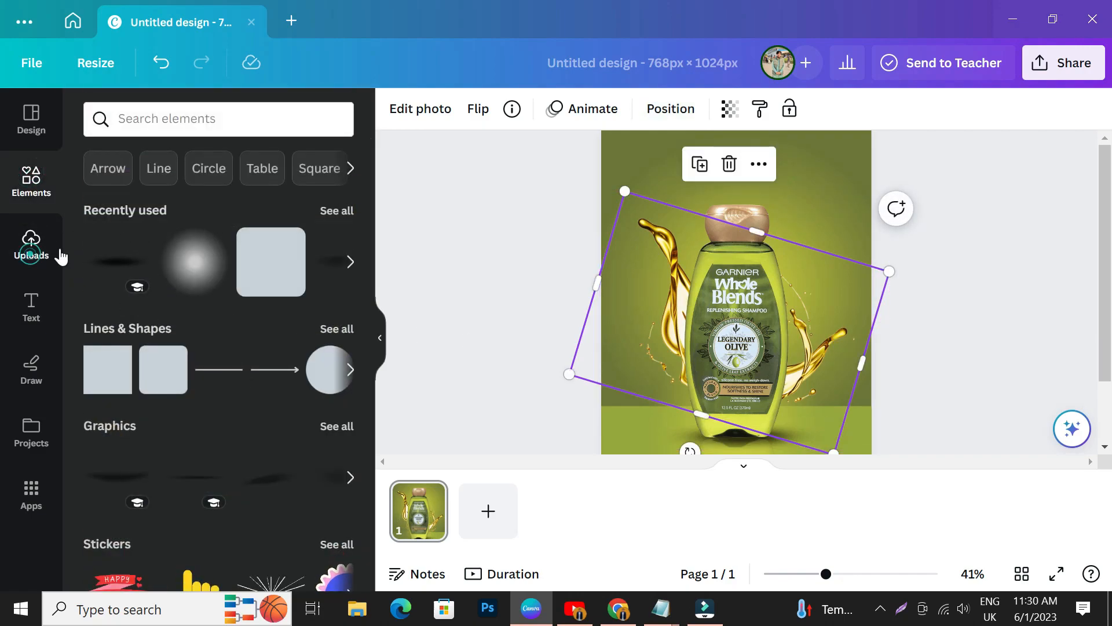
- Insert the olive branch from the uploads, enlarge it, tilt it clockwise and position it over the bottle
{"action": "left_click", "coordinate": [31, 246]}
{"action": "left_click", "coordinate": [290, 321]}
{"action": "left_click_drag", "start_coordinate": [834, 384], "coordinate": [847, 413]}
{"action": "left_click_drag", "start_coordinate": [743, 437], "coordinate": [642, 449]}
{"action": "left_click_drag", "start_coordinate": [751, 340], "coordinate": [744, 366]}
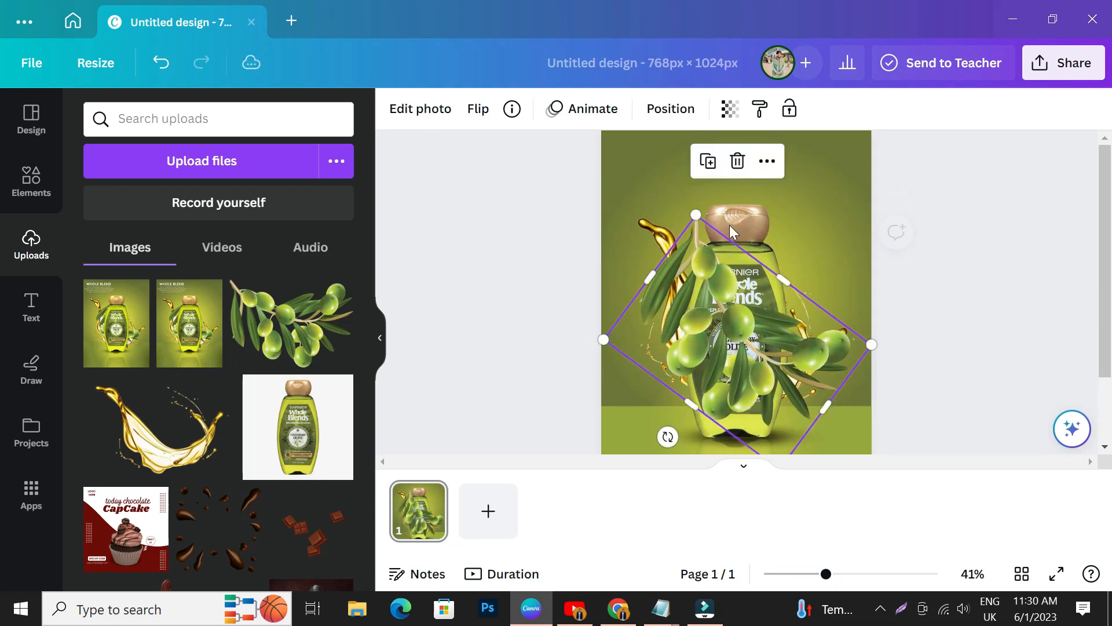
- Move the olive branch's layer between the bottle and the oil splash, and rotate the branch slightly further clockwise
{"action": "left_click", "coordinate": [673, 108]}
{"action": "left_click_drag", "start_coordinate": [238, 554], "coordinate": [230, 305]}
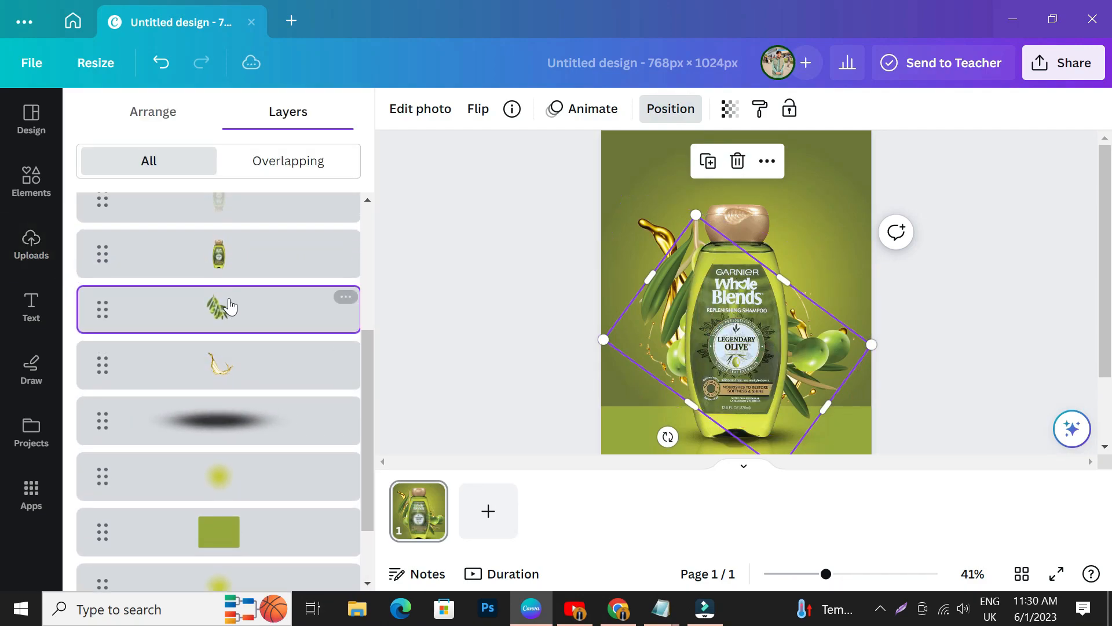
{"action": "left_click_drag", "start_coordinate": [635, 440], "coordinate": [620, 423]}
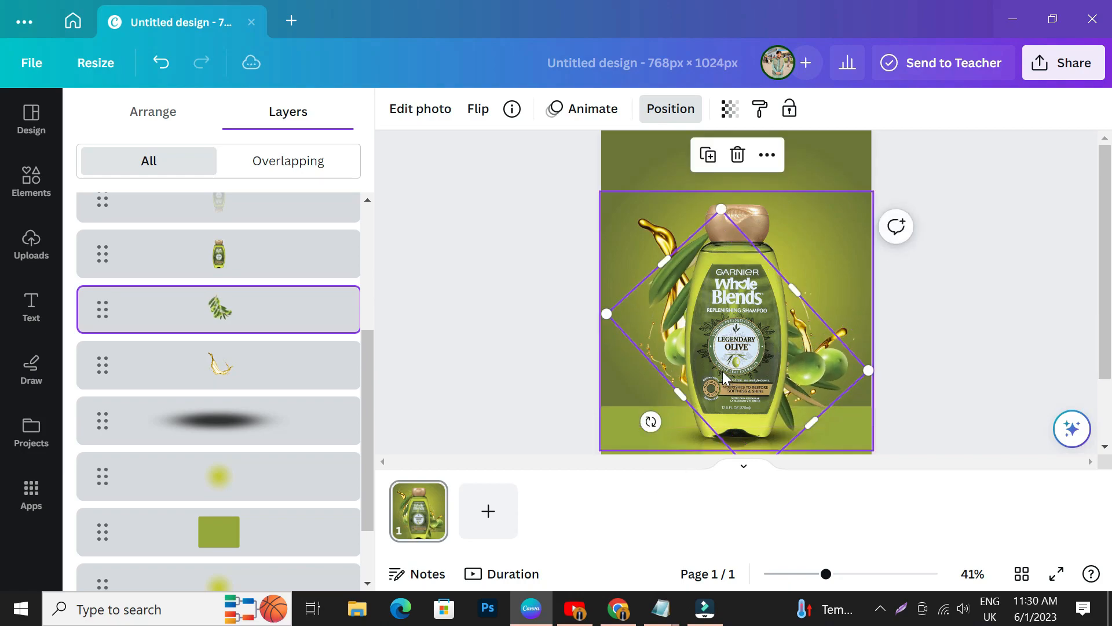
{"action": "left_click", "coordinate": [457, 368]}
{"action": "left_click", "coordinate": [457, 368]}
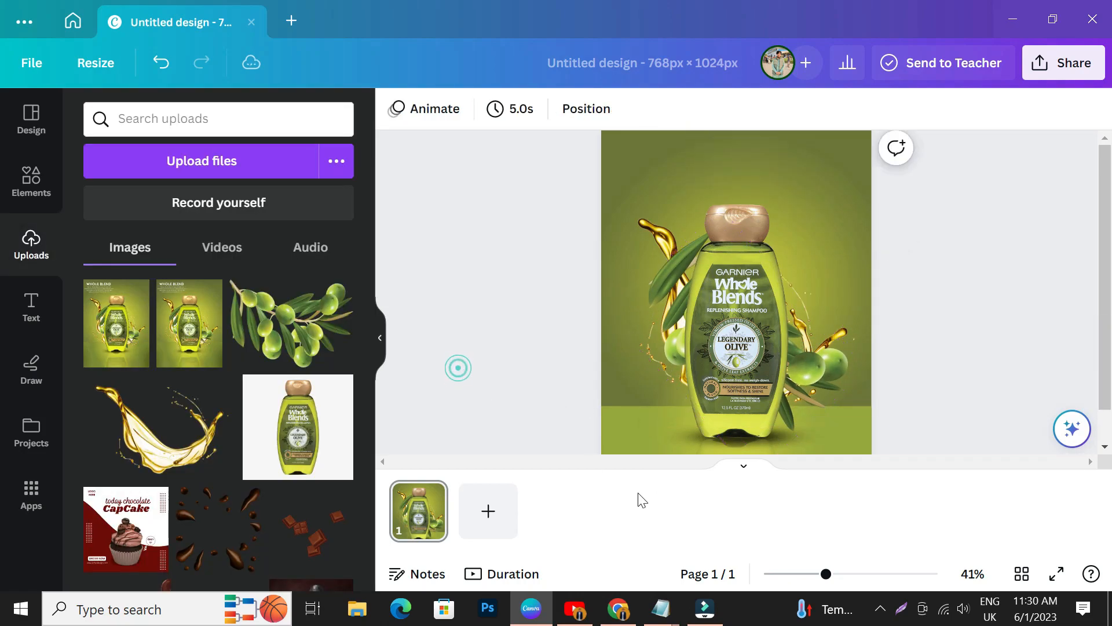
- Shrink the olive branch slightly and center it behind the bottle
{"action": "left_click_drag", "start_coordinate": [819, 574], "coordinate": [823, 573]}
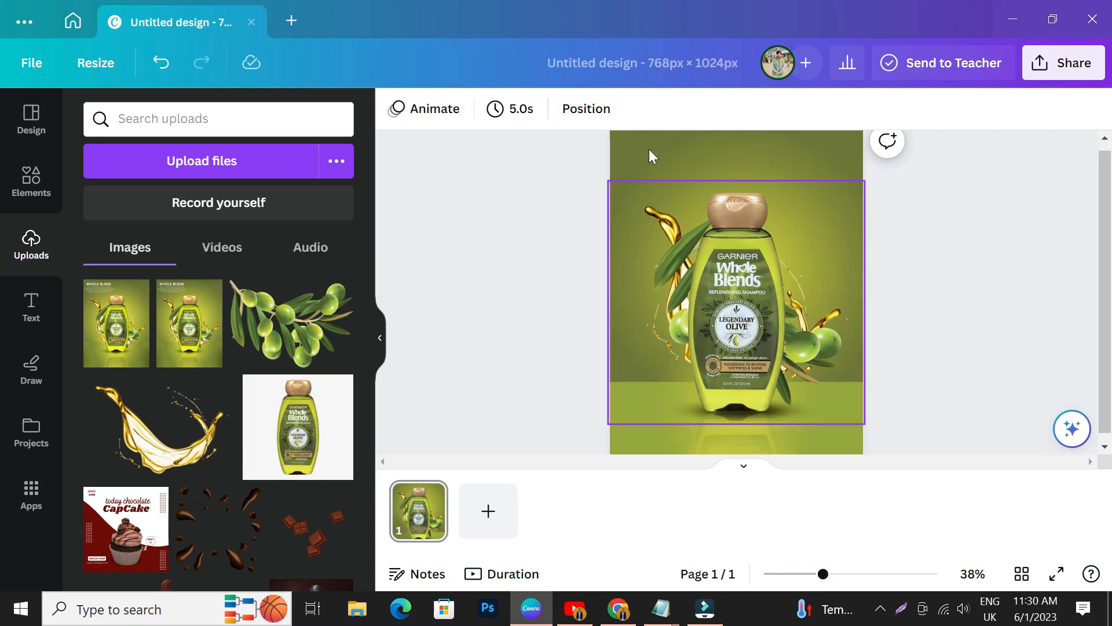
{"action": "left_click", "coordinate": [586, 109]}
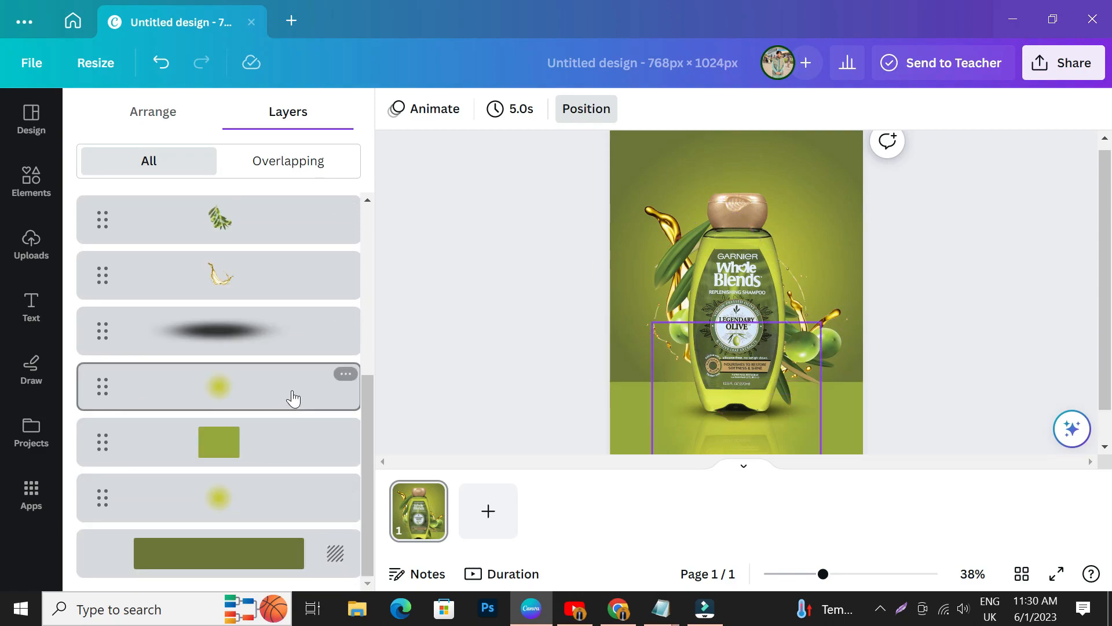
{"action": "left_click", "coordinate": [258, 219]}
{"action": "left_click_drag", "start_coordinate": [857, 354], "coordinate": [811, 349]}
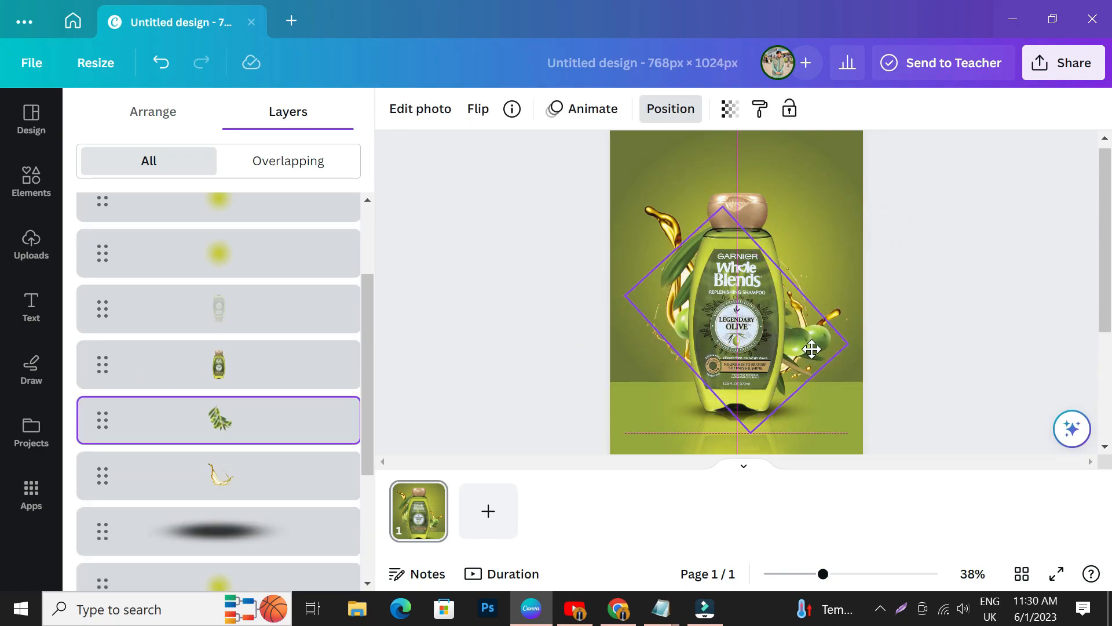
{"action": "left_click", "coordinate": [428, 367]}
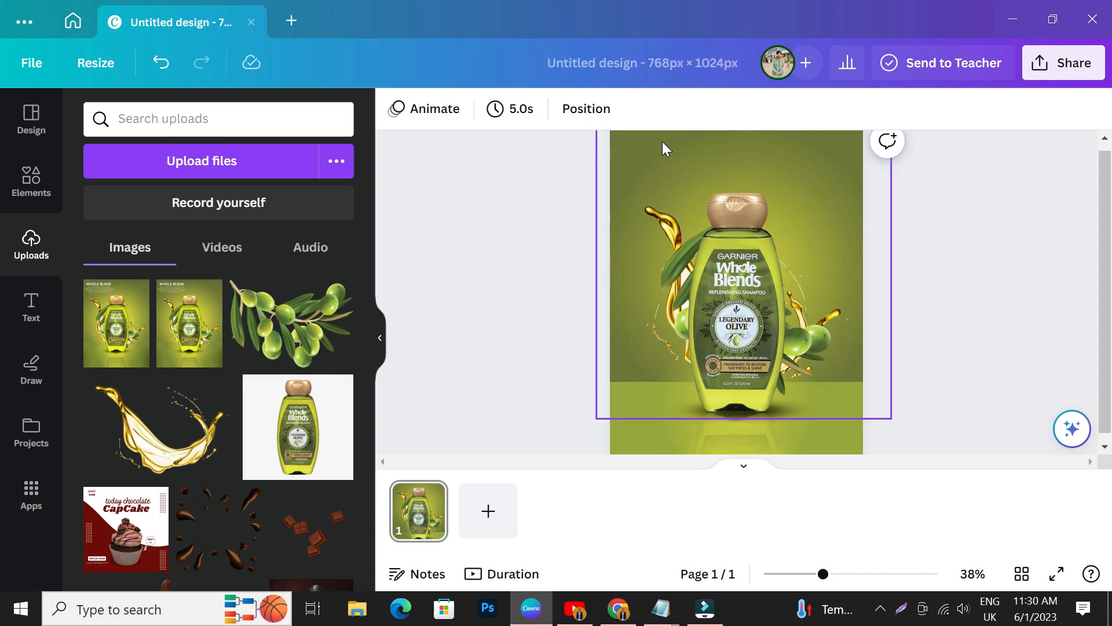
- Enlarge the oil splash slightly at its outer corners behind the bottle, and preview the poster in full screen
{"action": "left_click", "coordinate": [599, 108]}
{"action": "scroll", "coordinate": [247, 474], "scroll_direction": "down", "scroll_amount": 5}
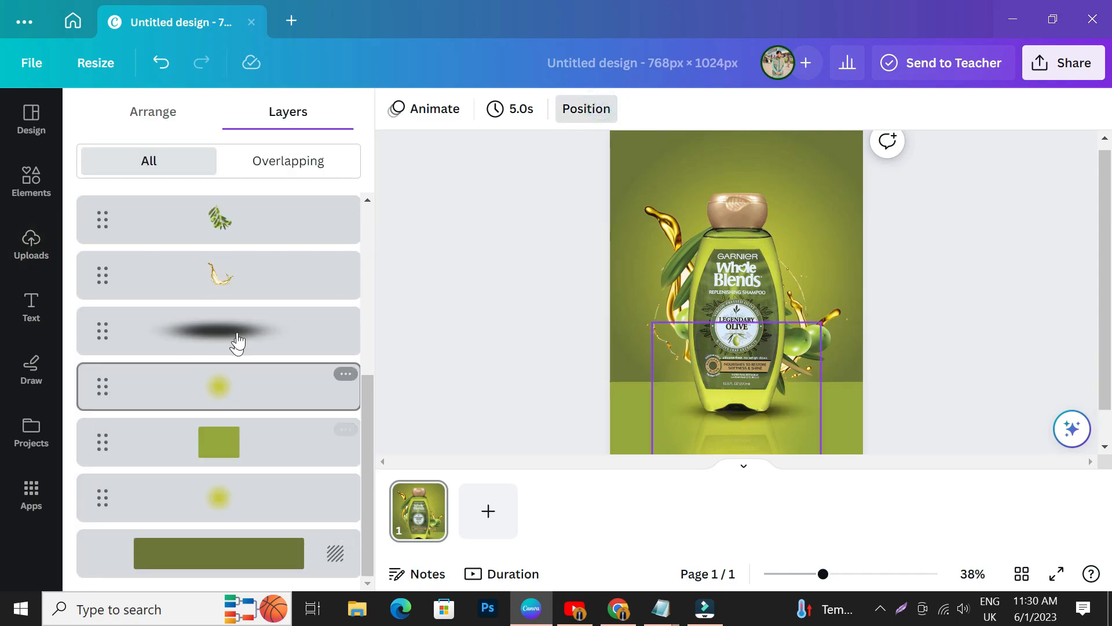
{"action": "left_click", "coordinate": [226, 283]}
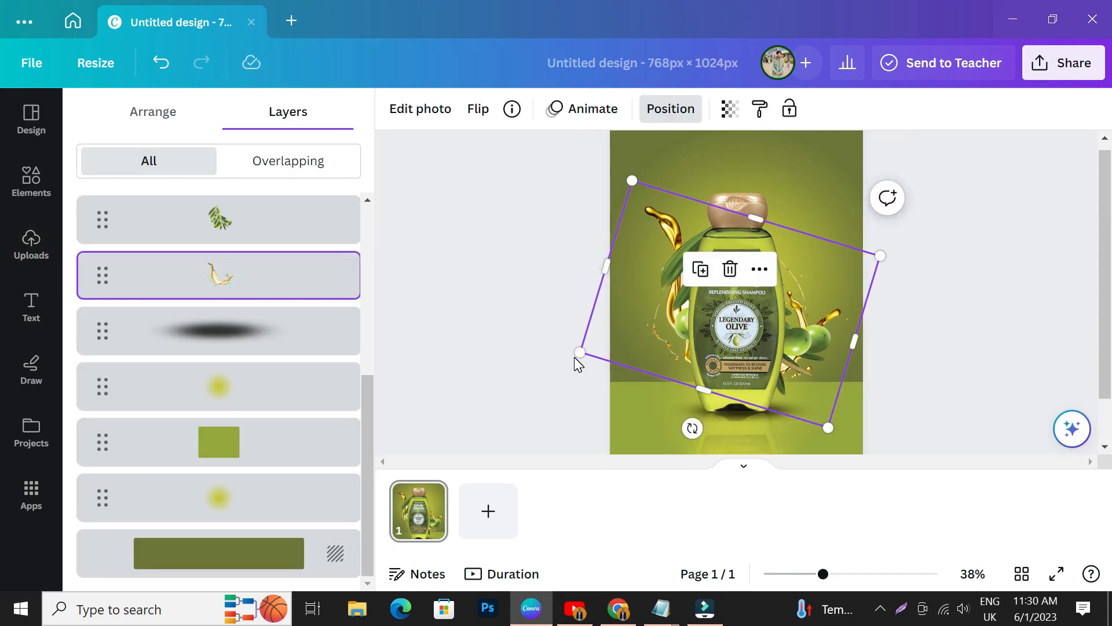
{"action": "left_click_drag", "start_coordinate": [575, 355], "coordinate": [570, 355]}
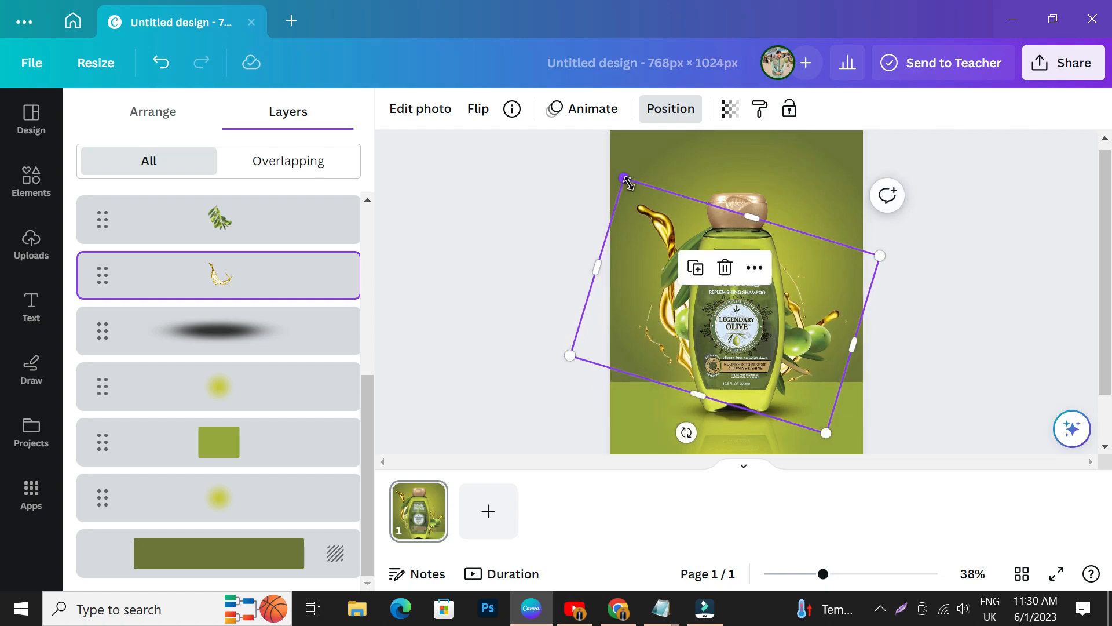
{"action": "left_click_drag", "start_coordinate": [635, 349], "coordinate": [638, 348]}
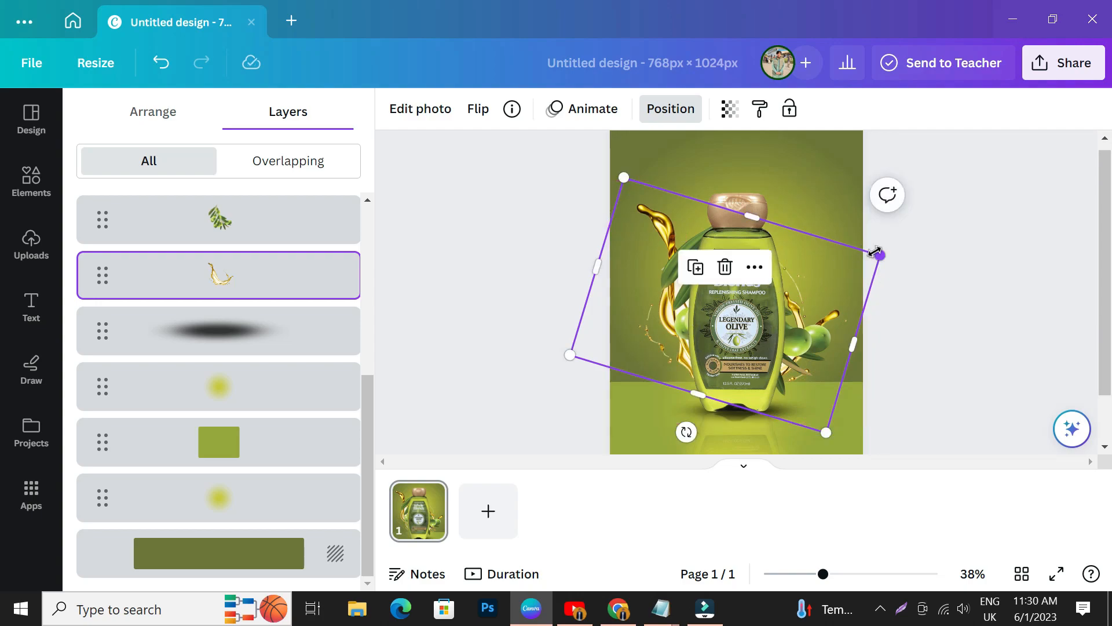
{"action": "left_click_drag", "start_coordinate": [875, 253], "coordinate": [888, 250]}
{"action": "left_click", "coordinate": [970, 291]}
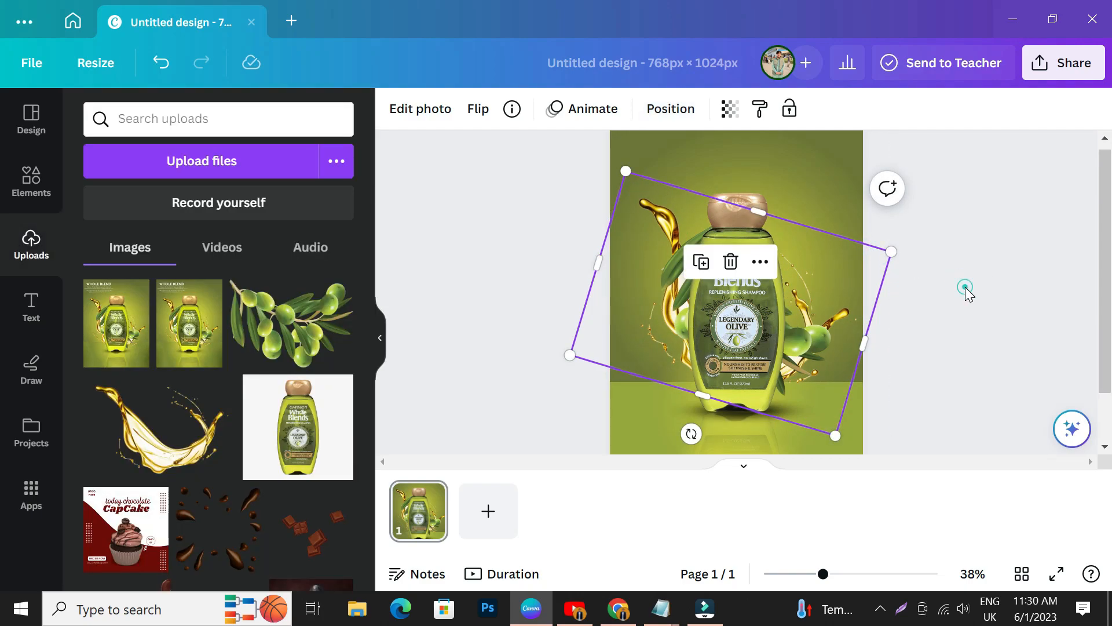
{"action": "left_click", "coordinate": [1063, 578]}
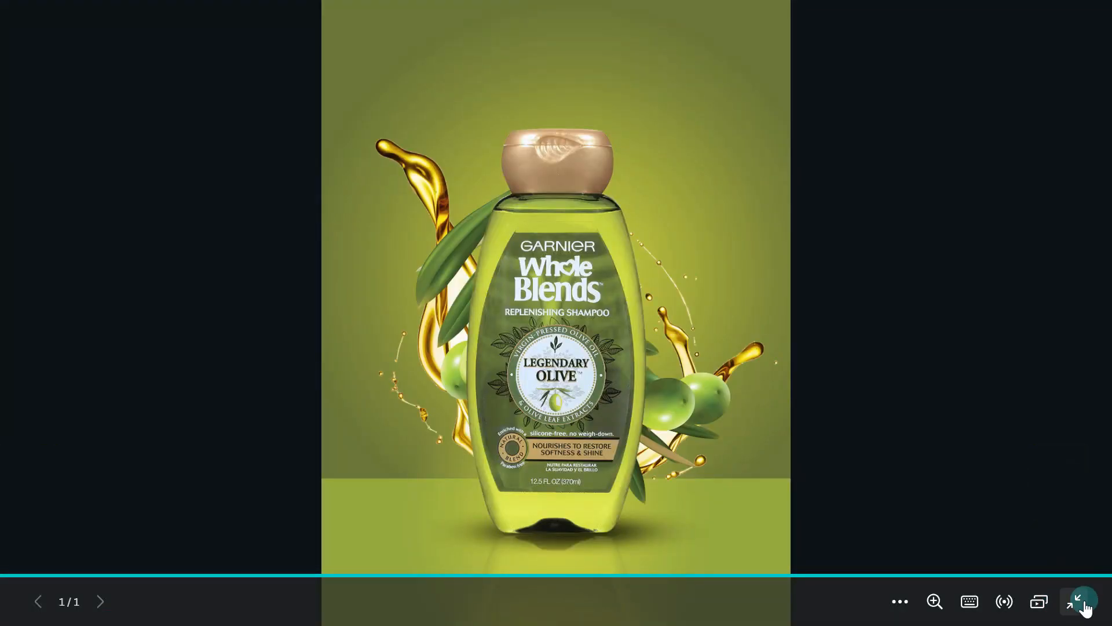
{"action": "left_click", "coordinate": [1075, 601]}
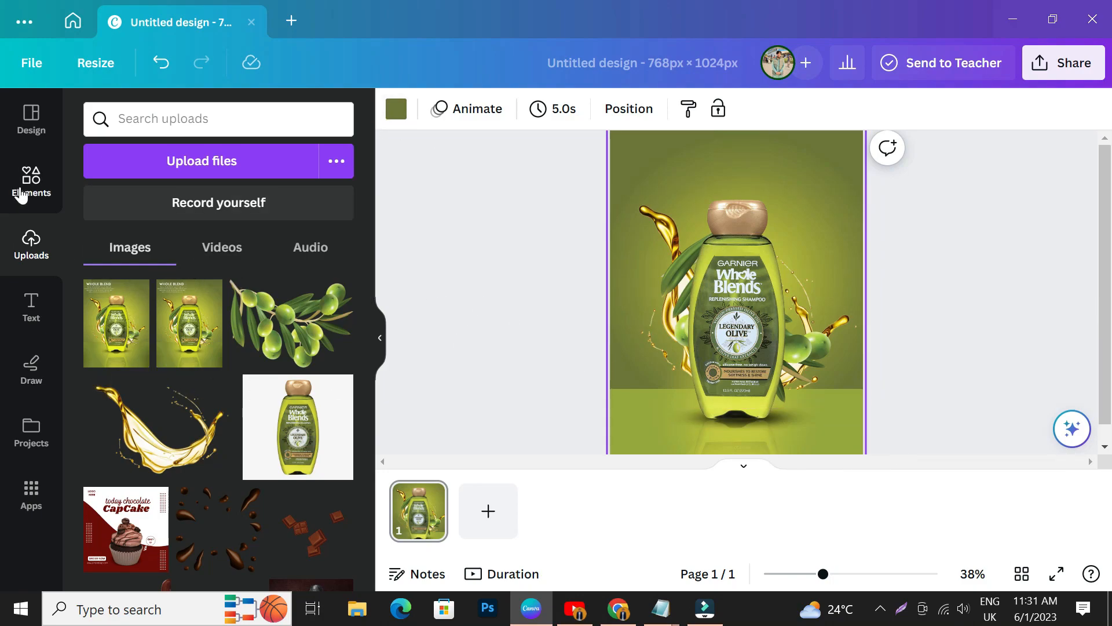
- Add a text box to the page and switch to the templete file in Notepad, maximizing its window
{"action": "left_click", "coordinate": [20, 313]}
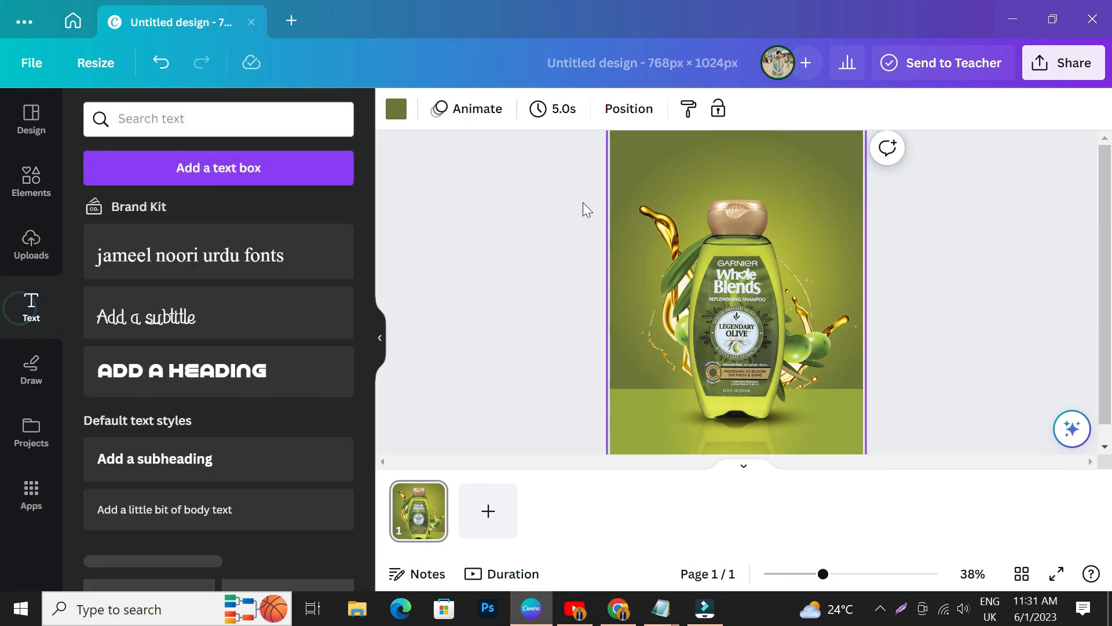
{"action": "left_click", "coordinate": [220, 171]}
{"action": "mouse_move", "coordinate": [662, 614]}
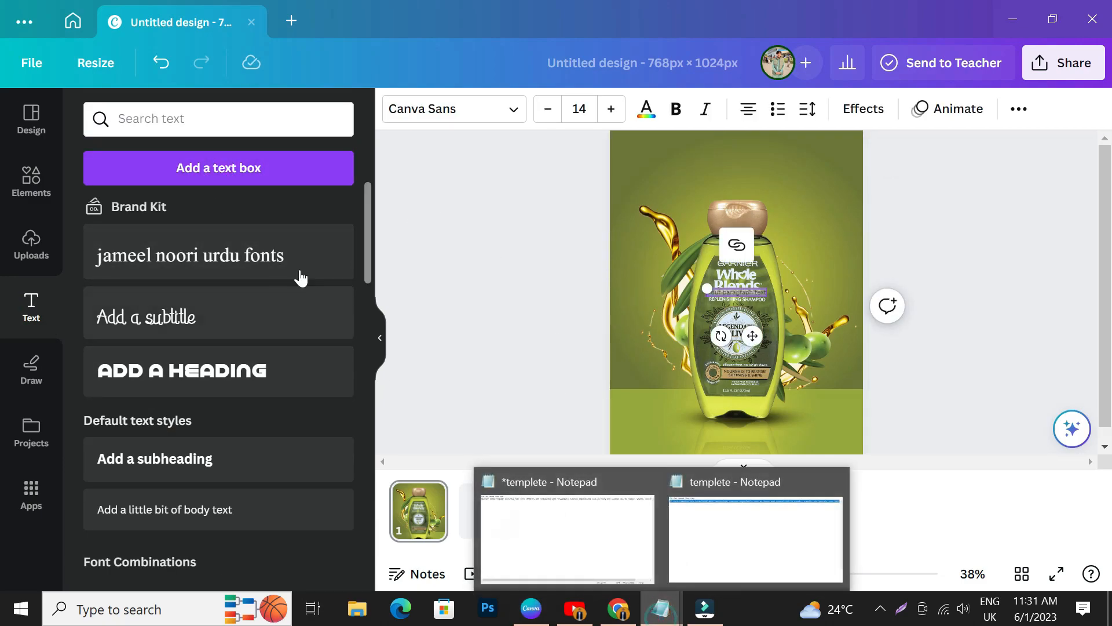
{"action": "left_click", "coordinate": [698, 546]}
{"action": "left_click", "coordinate": [365, 329]}
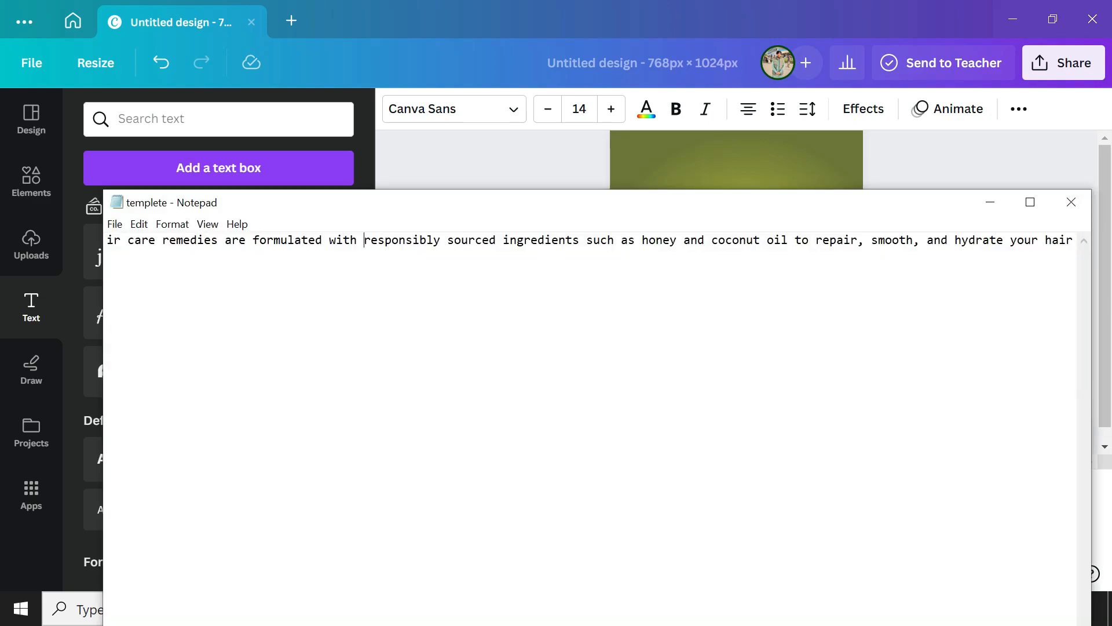
{"action": "left_click", "coordinate": [1030, 206]}
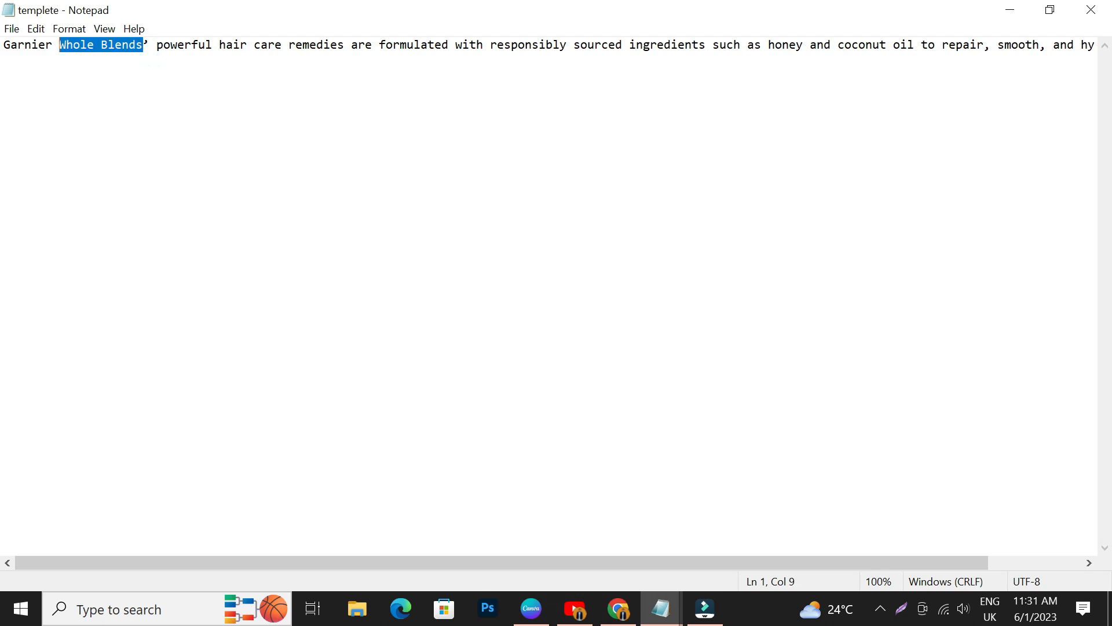
- Copy "Garnier Whole Blends" from the start of the Notepad text and return to Canva
{"action": "right_click", "coordinate": [61, 46]}
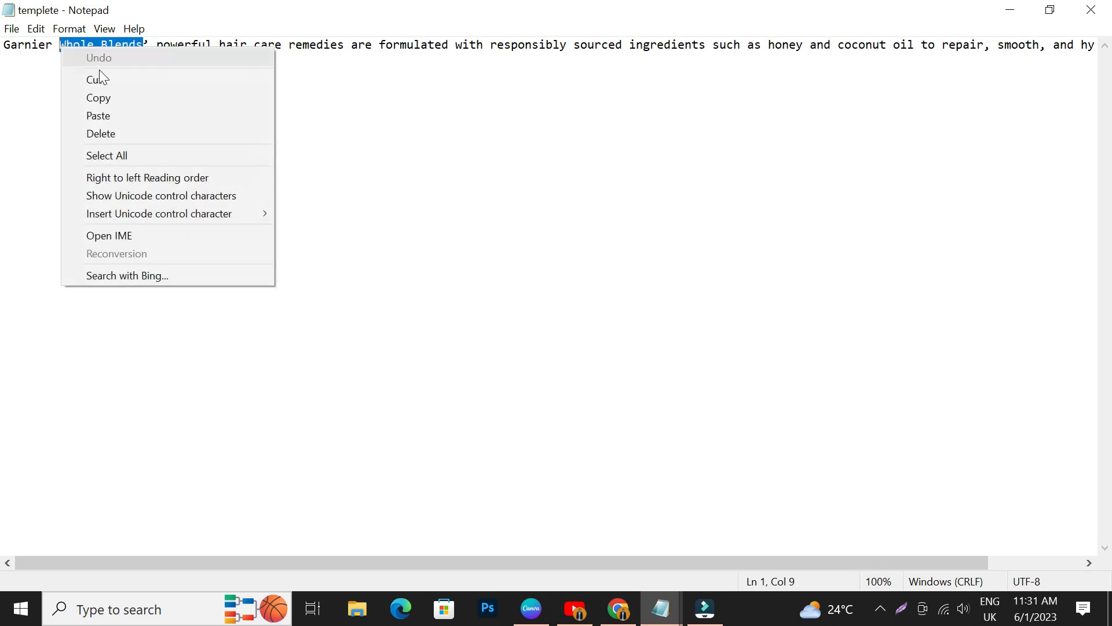
{"action": "left_click", "coordinate": [53, 73]}
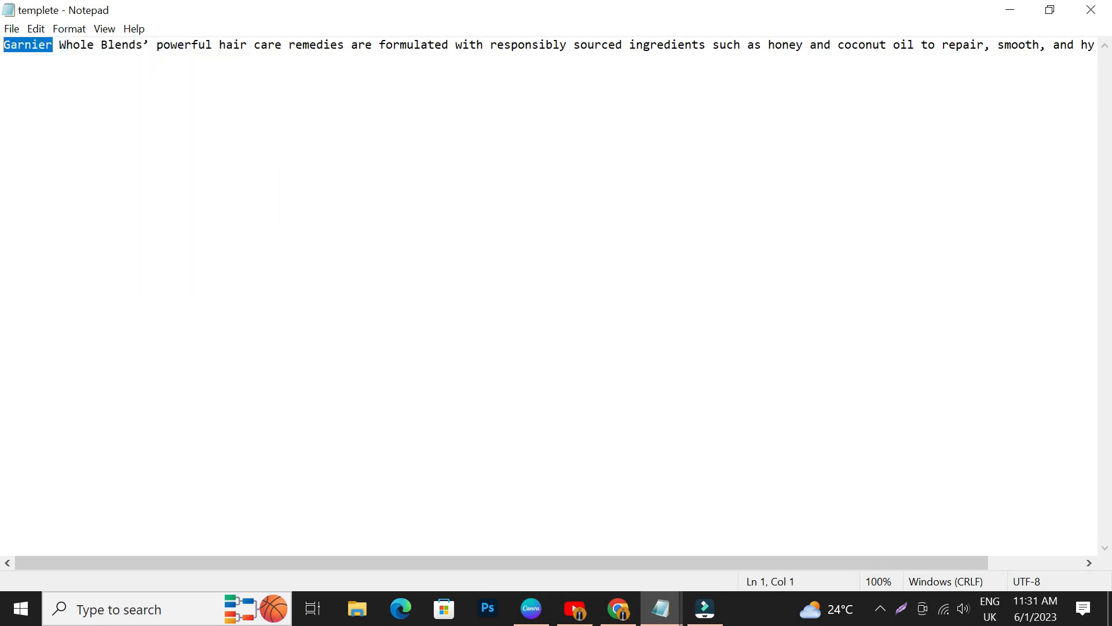
{"action": "left_click", "coordinate": [31, 76]}
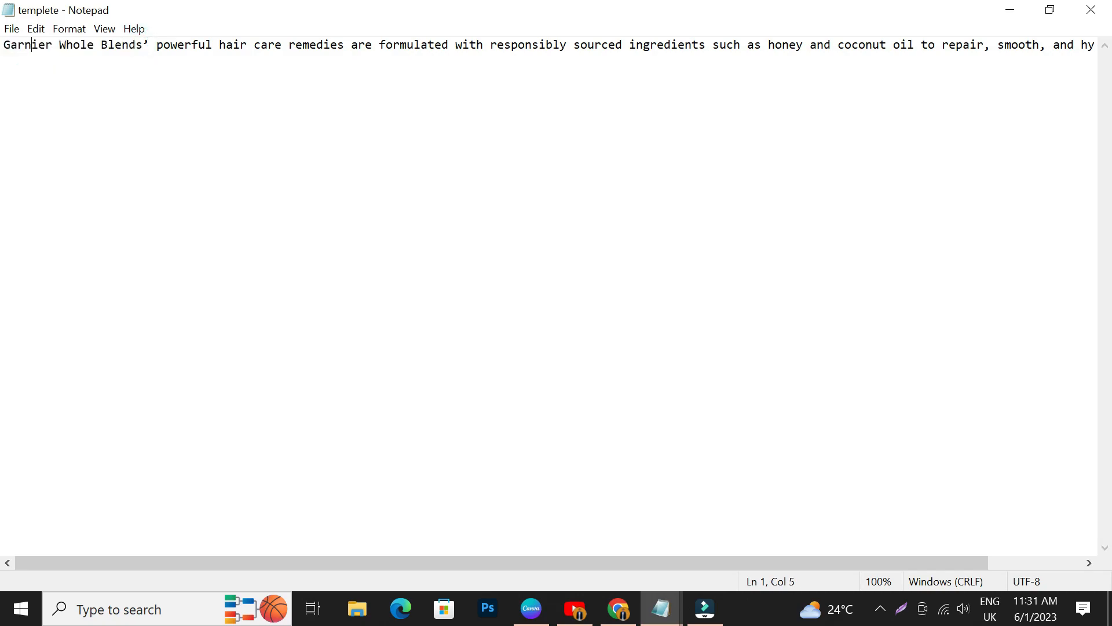
{"action": "right_click", "coordinate": [25, 46]}
{"action": "left_click", "coordinate": [67, 97]}
{"action": "left_click", "coordinate": [1010, 10]}
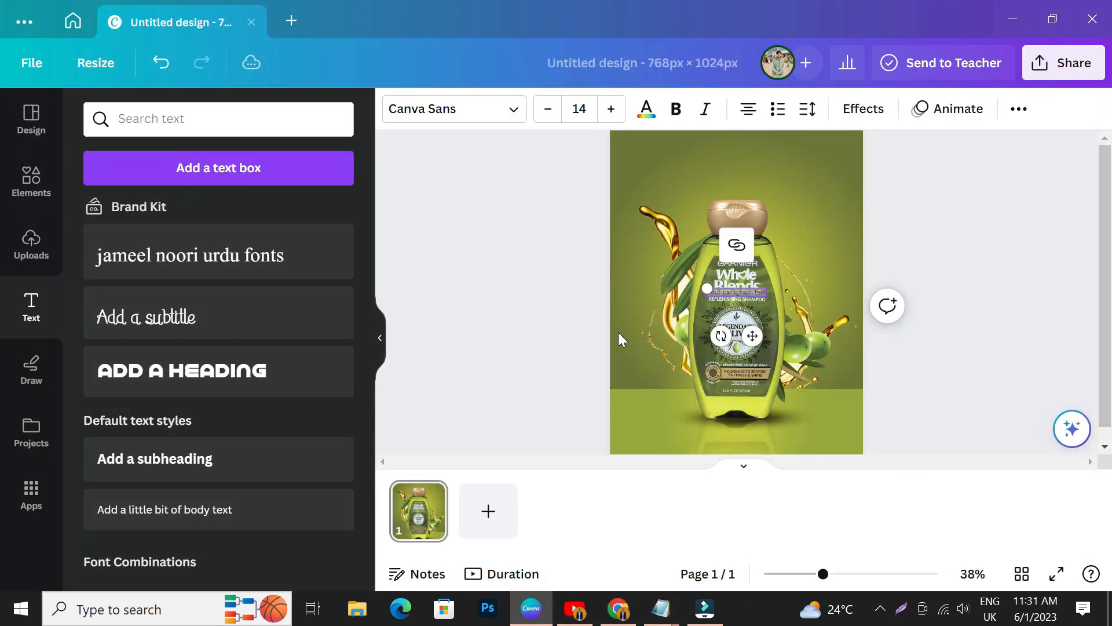
- Enlarge the new text box to font size 46.4 and replace its placeholder with the copied "Garnier Whole Blends"
{"action": "left_click_drag", "start_coordinate": [702, 289], "coordinate": [570, 271]}
{"action": "right_click", "coordinate": [693, 285]}
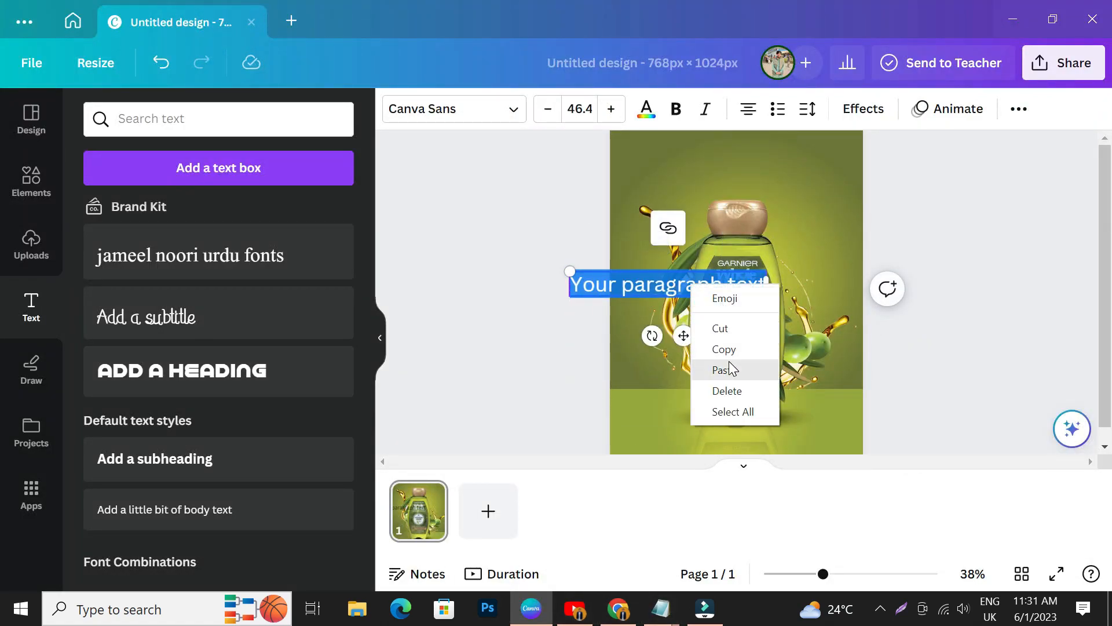
{"action": "left_click", "coordinate": [724, 369]}
{"action": "left_click", "coordinate": [513, 338]}
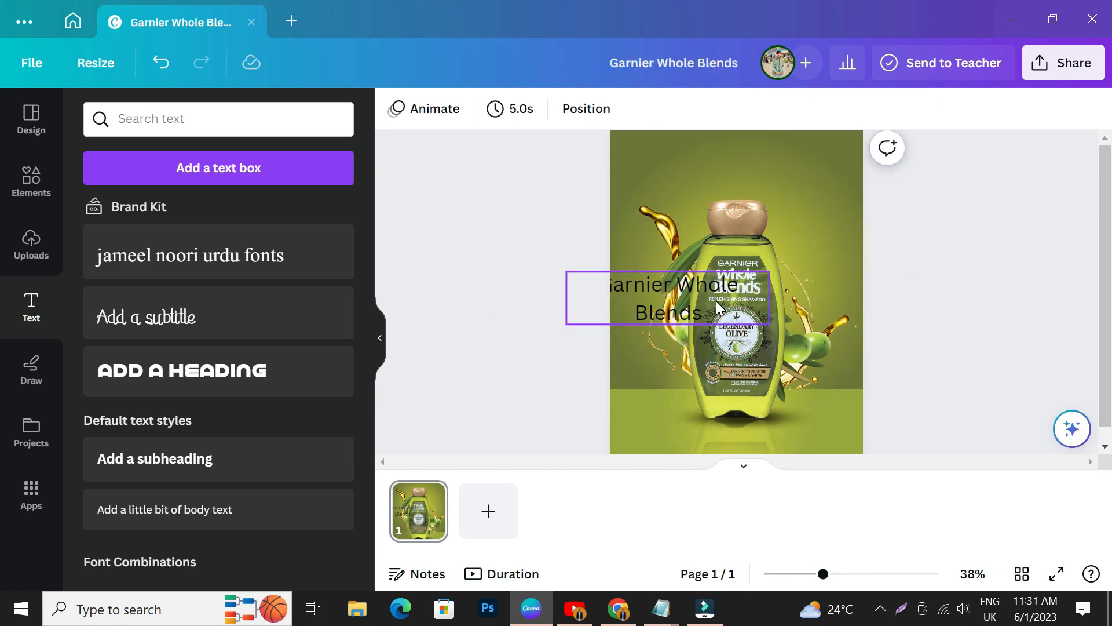
- Move the title higher over the bottle and try the Lovelo, Smoother Regular and Gagalin fonts on it
{"action": "left_click_drag", "start_coordinate": [685, 284], "coordinate": [689, 227]}
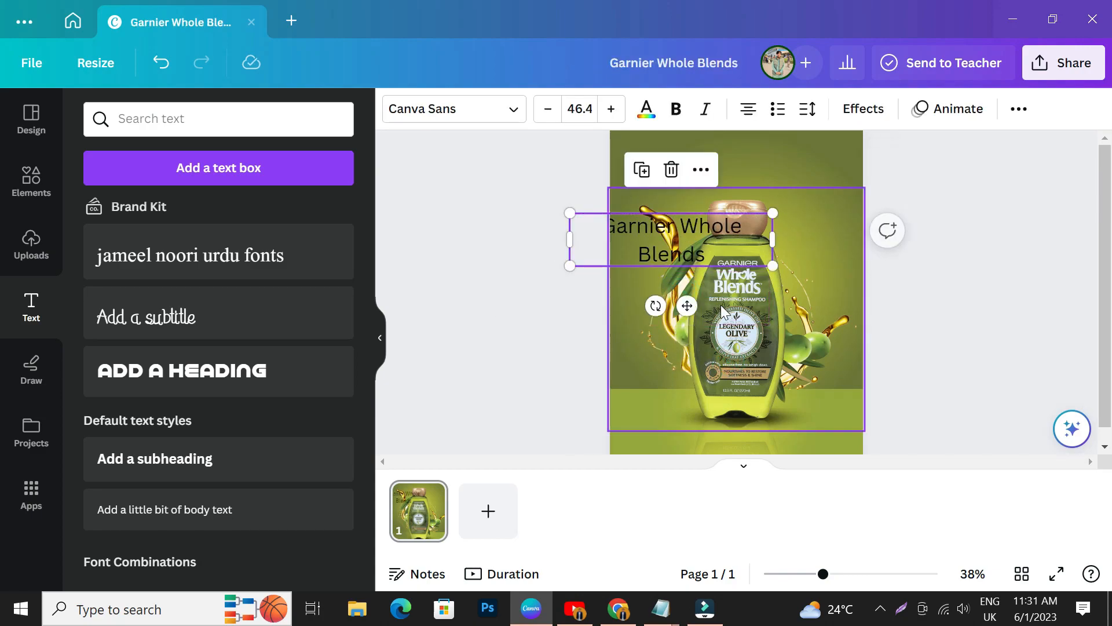
{"action": "double_click", "coordinate": [669, 242]}
{"action": "left_click", "coordinate": [459, 110]}
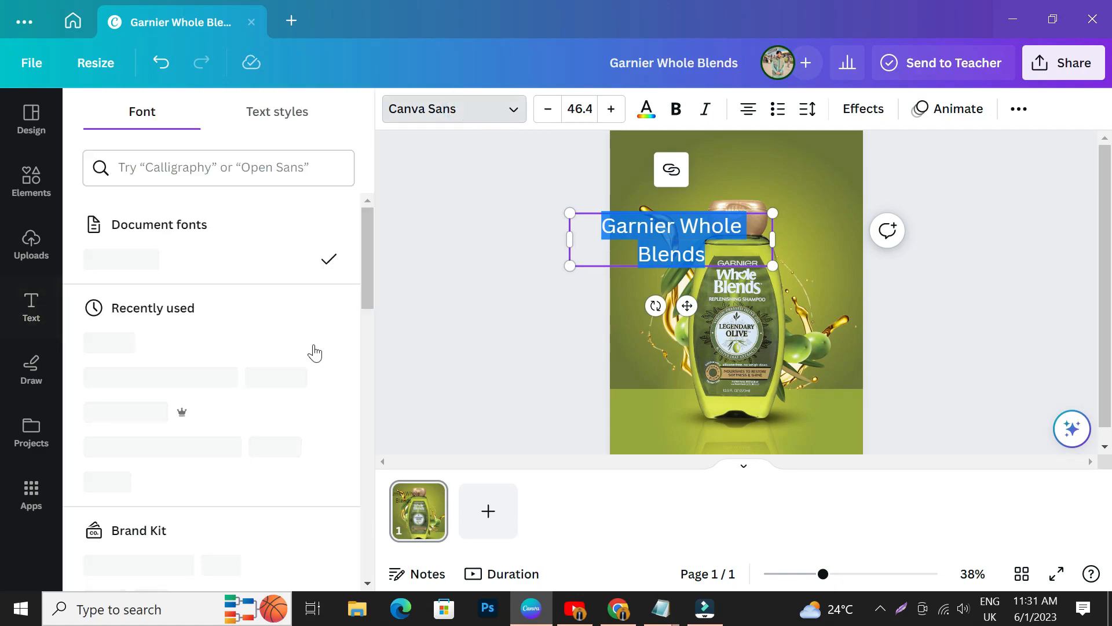
{"action": "left_click", "coordinate": [221, 354]}
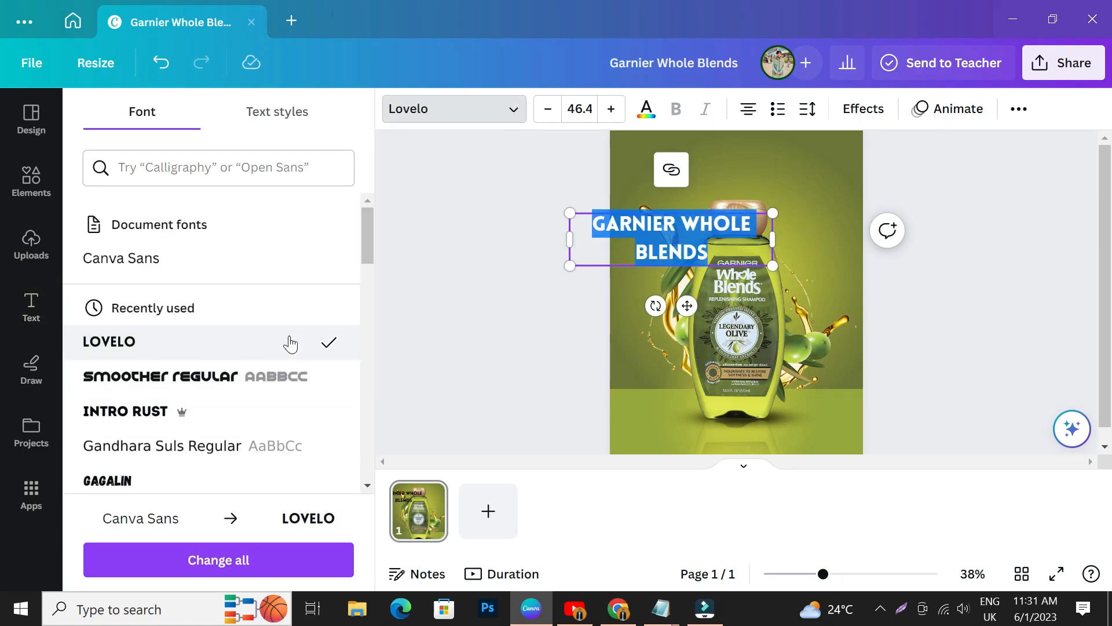
{"action": "left_click", "coordinate": [210, 379]}
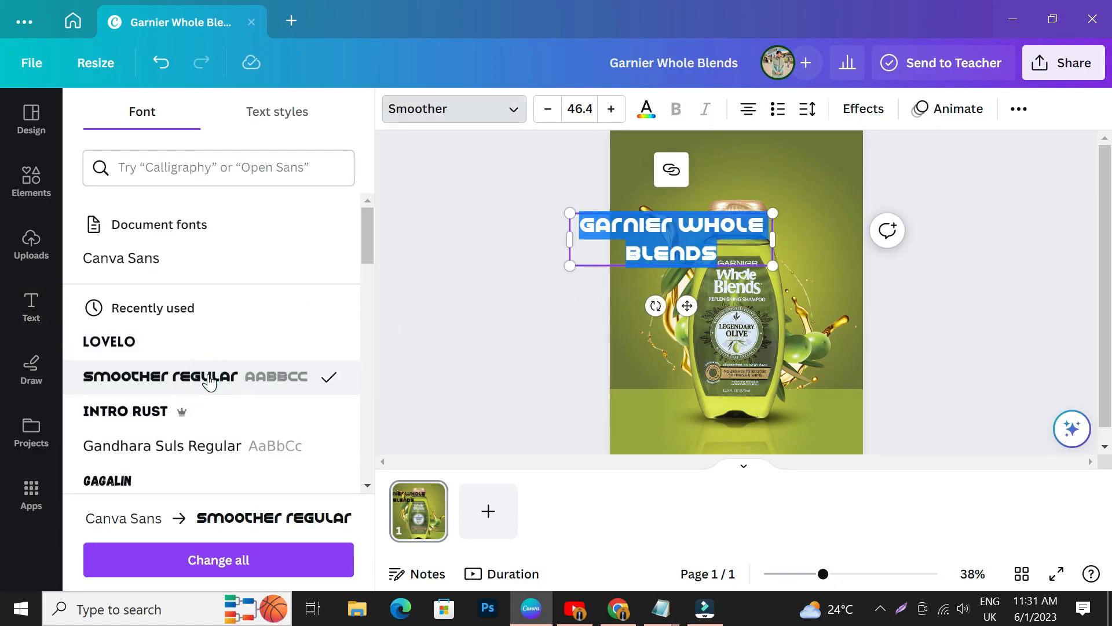
{"action": "left_click", "coordinate": [177, 343]}
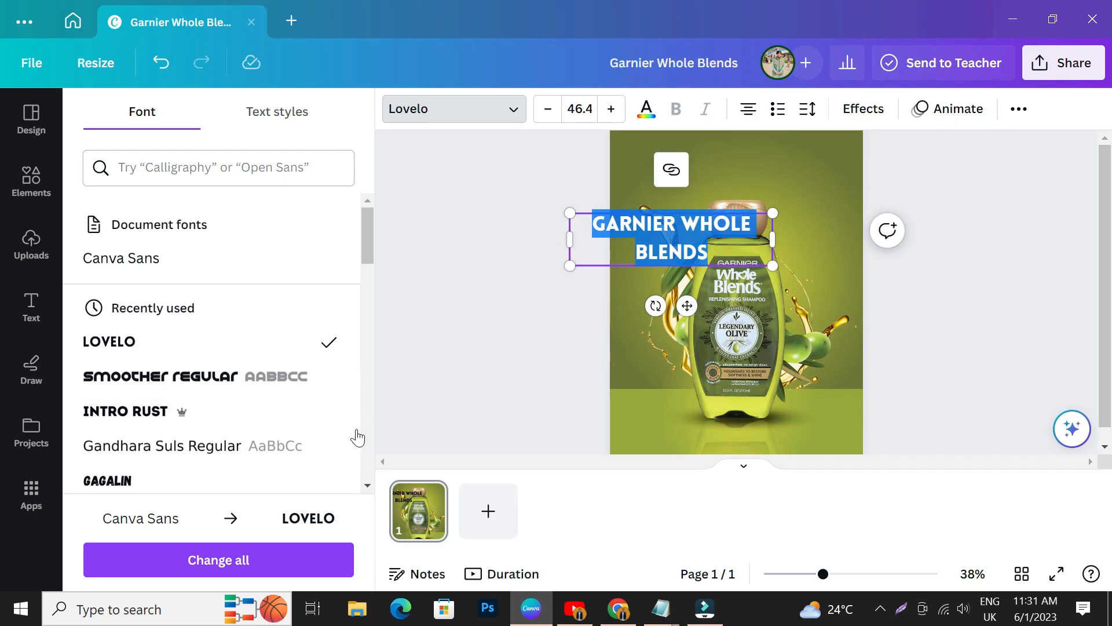
{"action": "scroll", "coordinate": [286, 459], "scroll_direction": "down", "scroll_amount": 4}
{"action": "scroll", "coordinate": [218, 280], "scroll_direction": "up", "scroll_amount": 4}
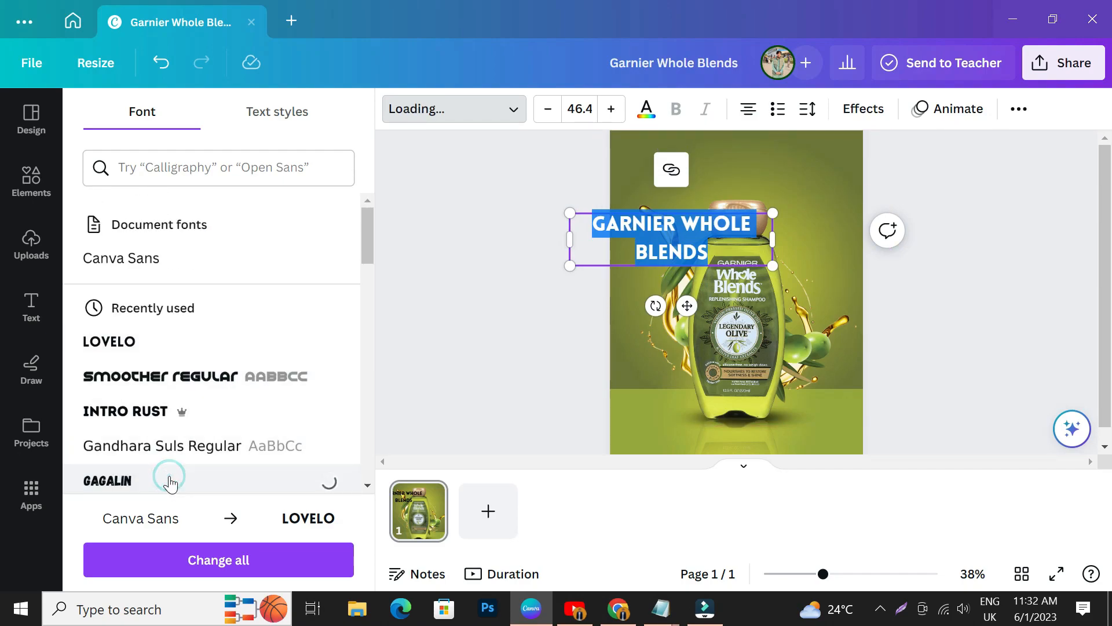
{"action": "left_click", "coordinate": [427, 336]}
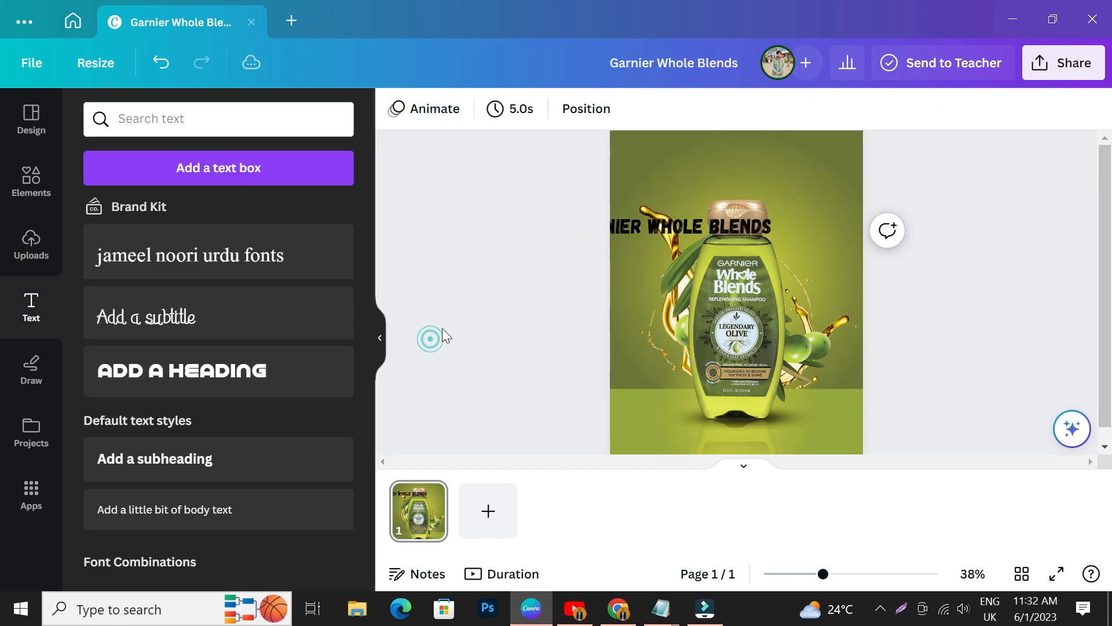
- Colour the title cream from the oil splash's photo colours and place it at font size 23.2 in the poster's upper-left corner
{"action": "left_click_drag", "start_coordinate": [702, 231], "coordinate": [728, 167]}
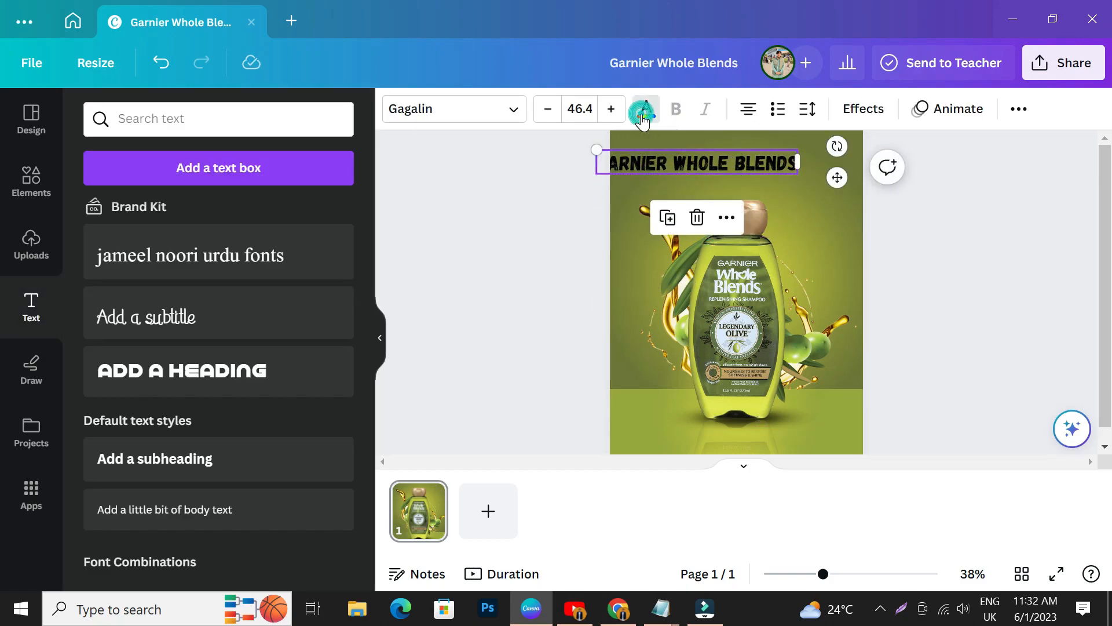
{"action": "left_click", "coordinate": [644, 113]}
{"action": "left_click", "coordinate": [153, 465]}
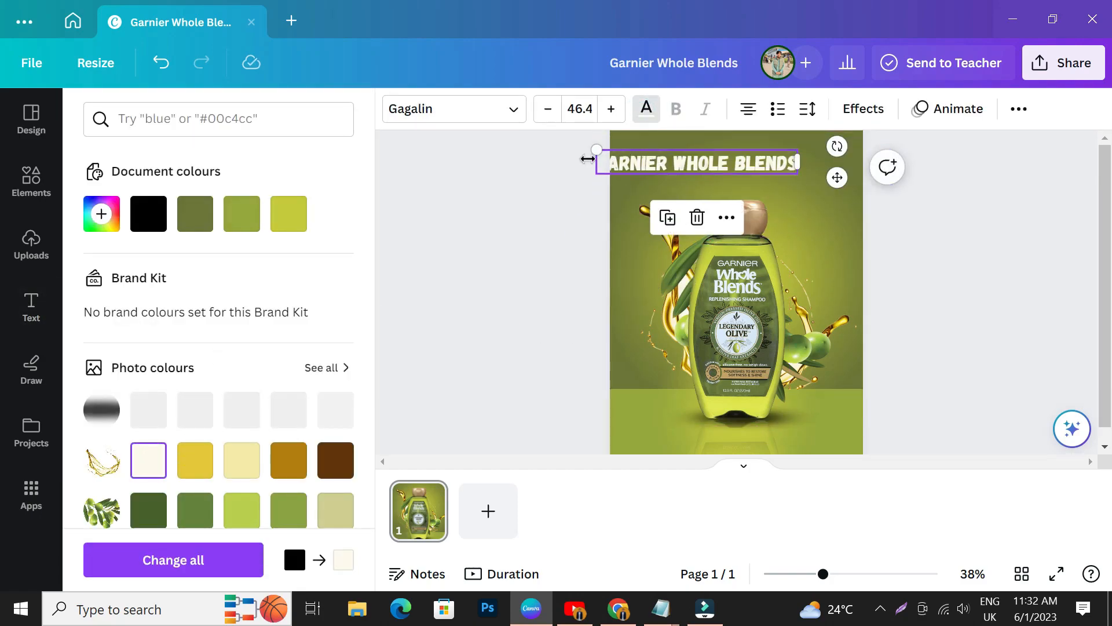
{"action": "left_click_drag", "start_coordinate": [600, 144], "coordinate": [701, 155]}
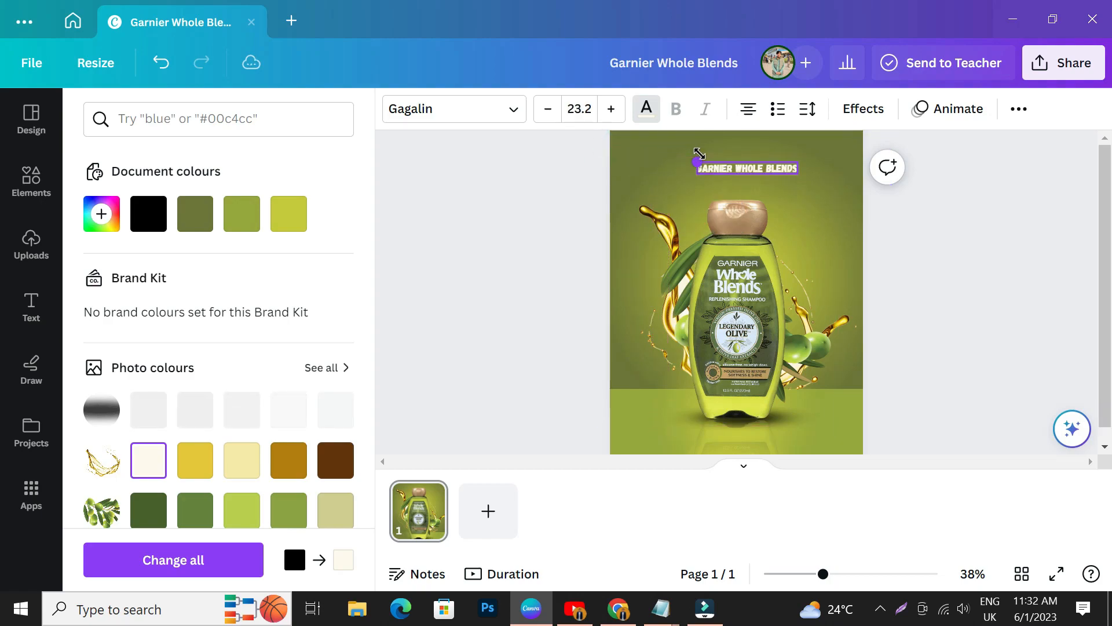
{"action": "left_click_drag", "start_coordinate": [721, 162], "coordinate": [679, 145]}
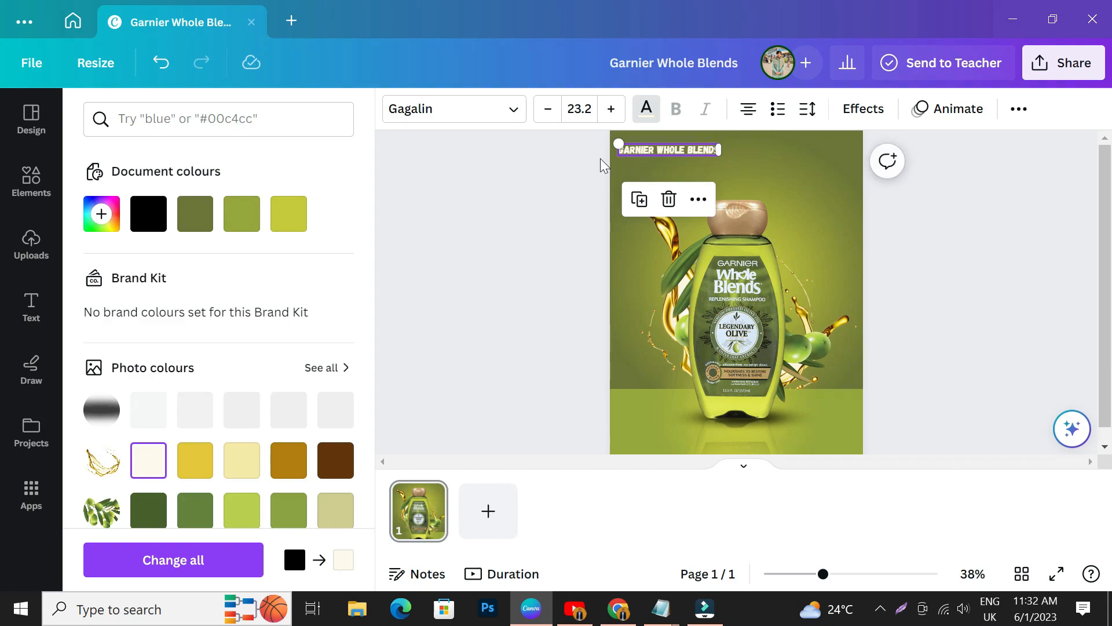
- Set the title's font to Lovelo and widen its text box so the title fits on one line
{"action": "left_click", "coordinate": [507, 116]}
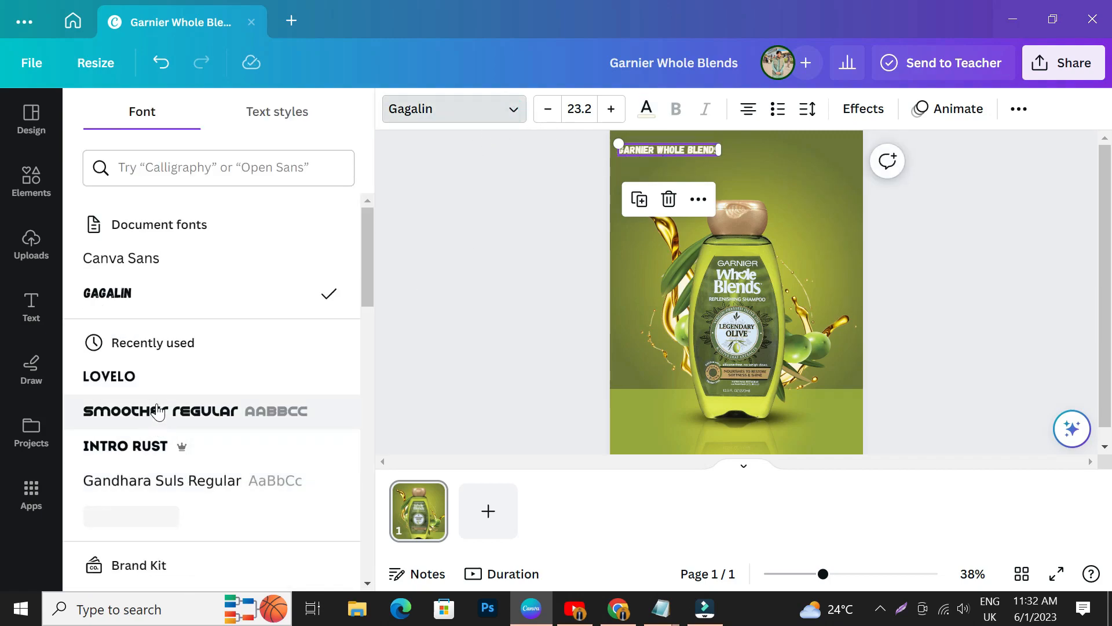
{"action": "left_click", "coordinate": [205, 374]}
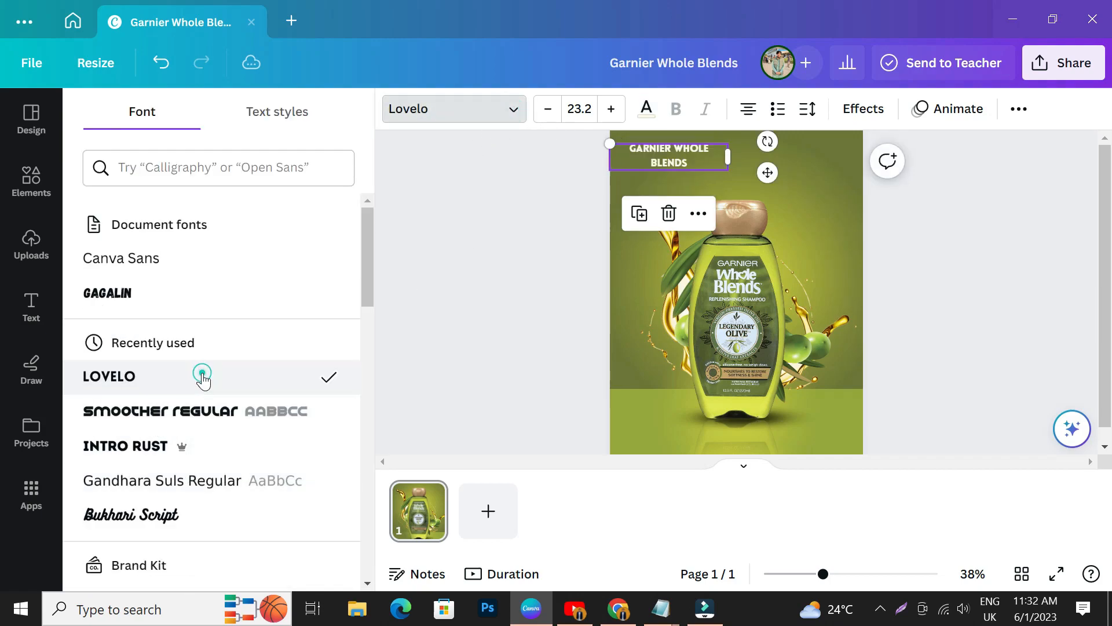
{"action": "left_click", "coordinate": [728, 156]}
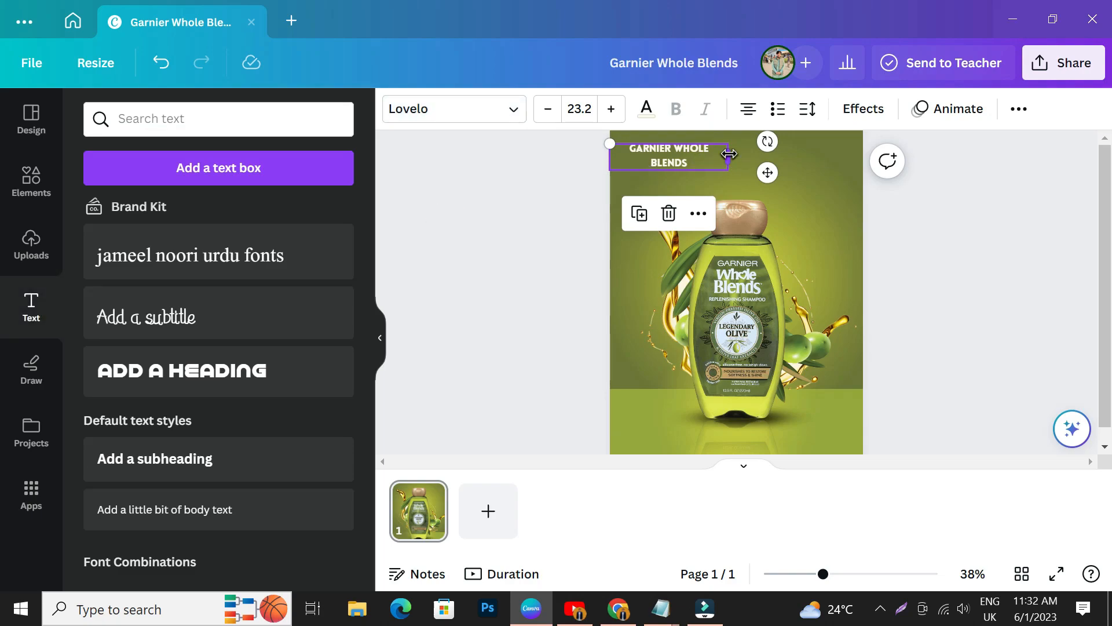
{"action": "left_click_drag", "start_coordinate": [729, 154], "coordinate": [753, 155]}
{"action": "left_click", "coordinate": [506, 200]}
{"action": "left_click_drag", "start_coordinate": [638, 152], "coordinate": [639, 142]}
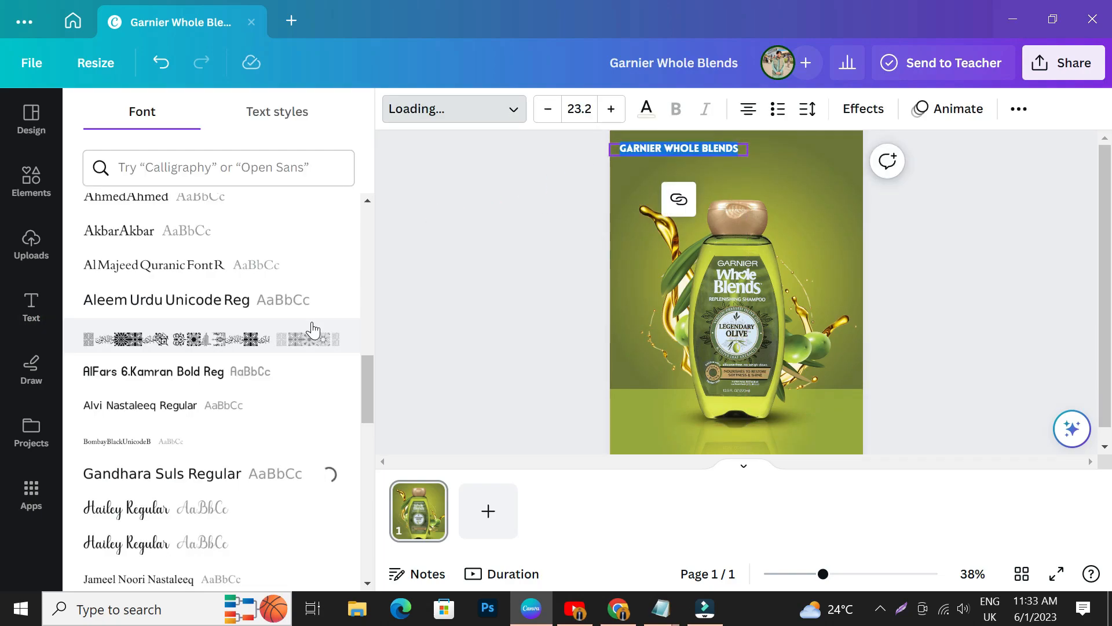
- Switch to Notepad, copy the text from "powerful hair care remedies" through "hydrate your hair", and return to Canva
{"action": "key", "text": "alt+Tab"}
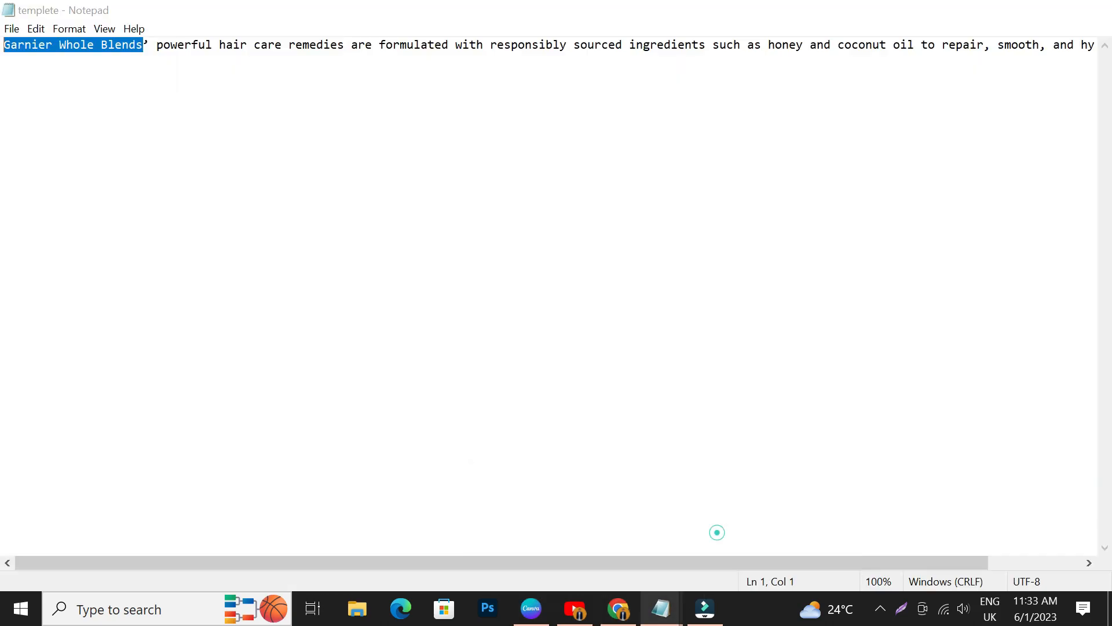
{"action": "left_click_drag", "start_coordinate": [156, 44], "coordinate": [1094, 45]}
{"action": "right_click", "coordinate": [1067, 45]}
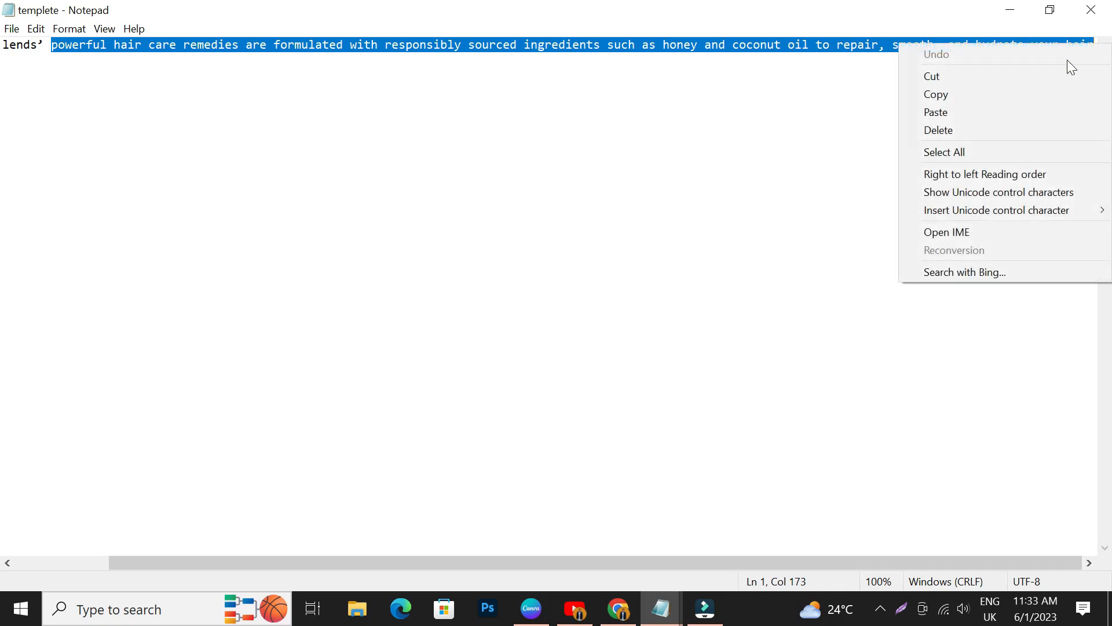
{"action": "left_click", "coordinate": [991, 93]}
{"action": "left_click", "coordinate": [531, 608]}
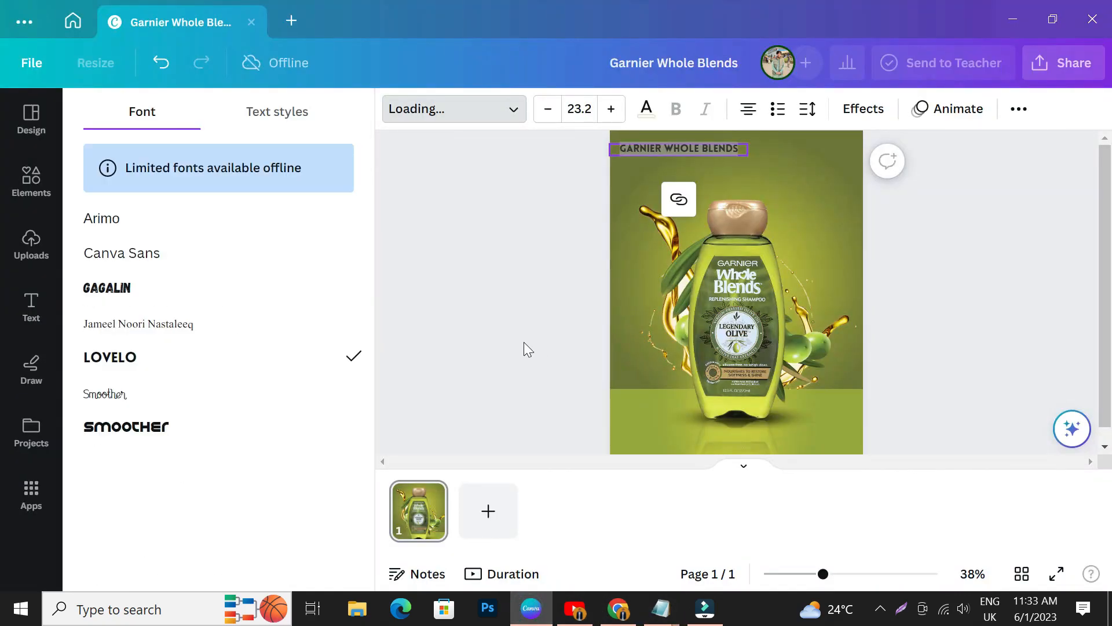
- Try the Gandhara Suls and Anton fonts on the title and set it back to Lovelo
{"action": "left_click", "coordinate": [492, 302]}
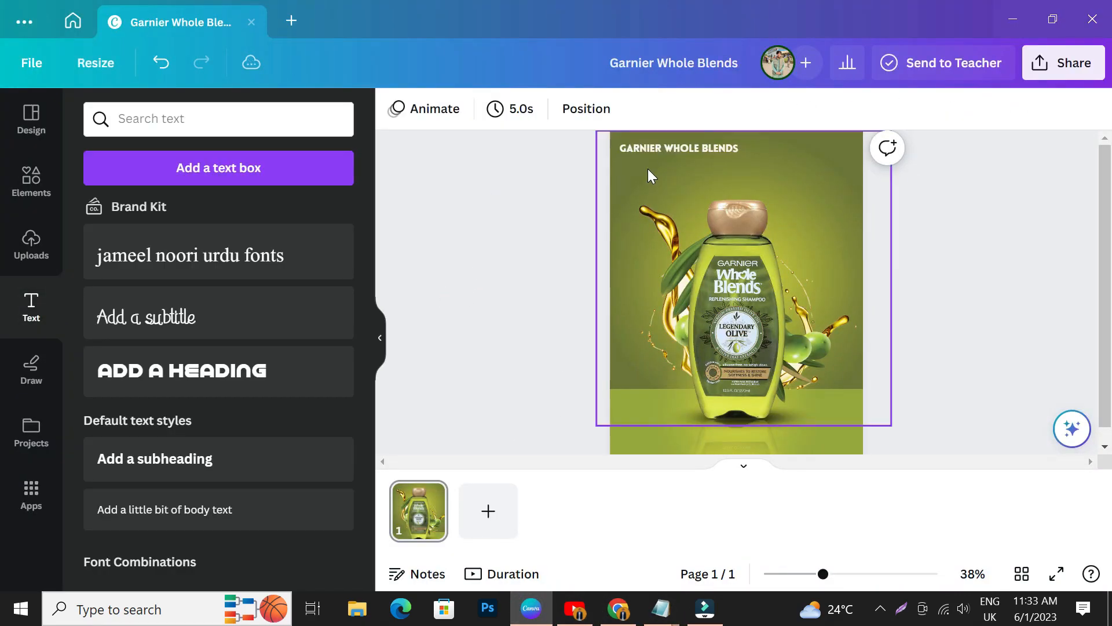
{"action": "left_click", "coordinate": [650, 149]}
{"action": "left_click", "coordinate": [480, 119]}
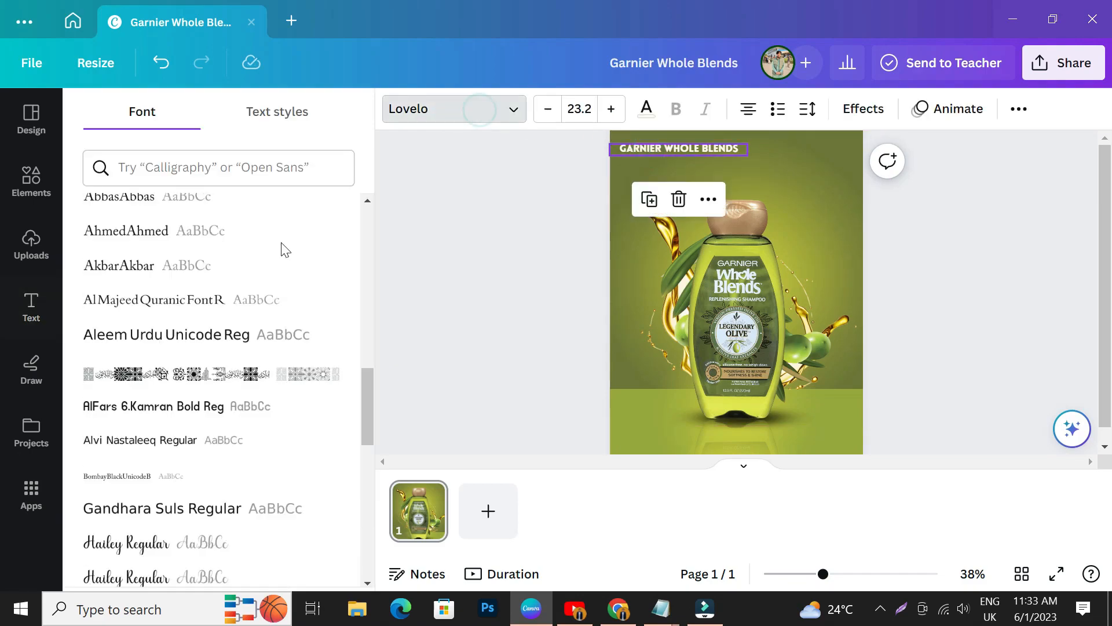
{"action": "left_click", "coordinate": [193, 509]}
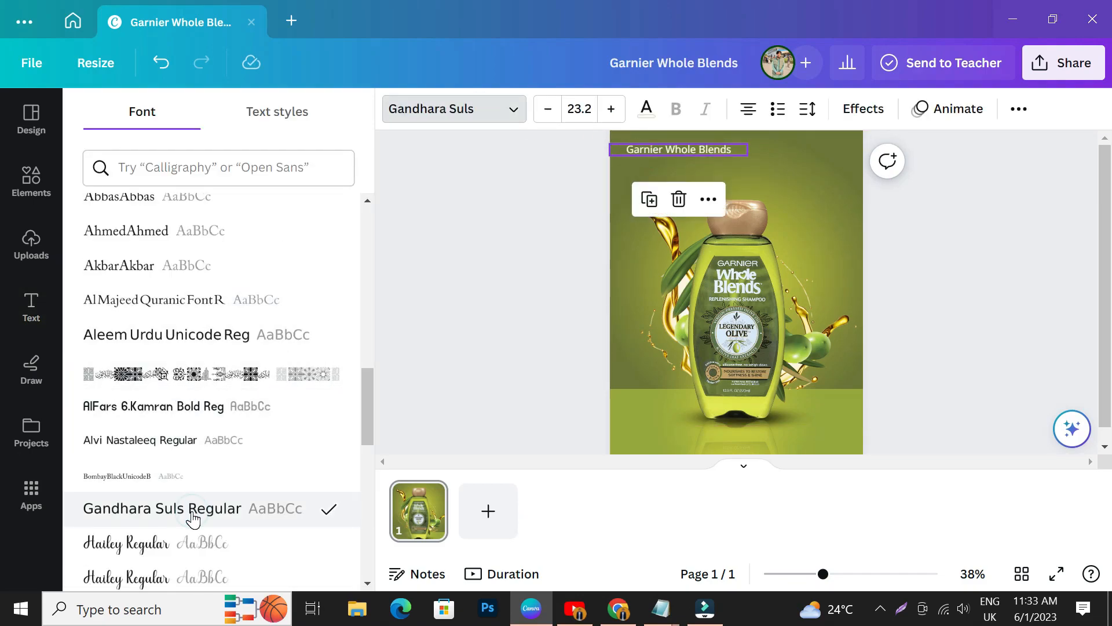
{"action": "scroll", "coordinate": [209, 409], "scroll_direction": "down", "scroll_amount": 5}
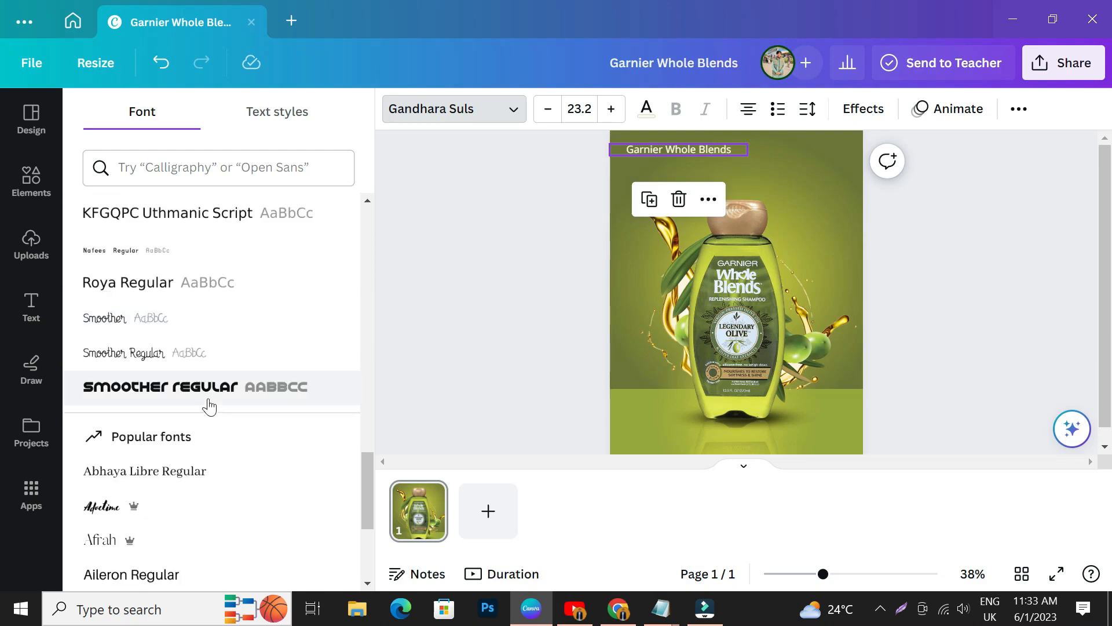
{"action": "scroll", "coordinate": [173, 469], "scroll_direction": "down", "scroll_amount": 4}
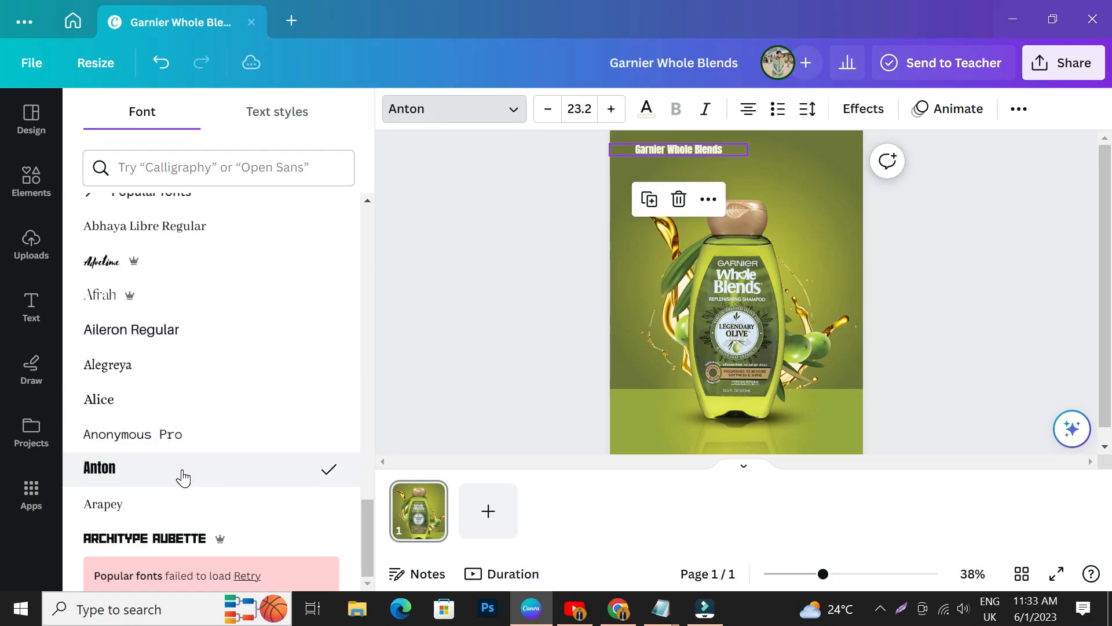
{"action": "left_click", "coordinate": [176, 295]}
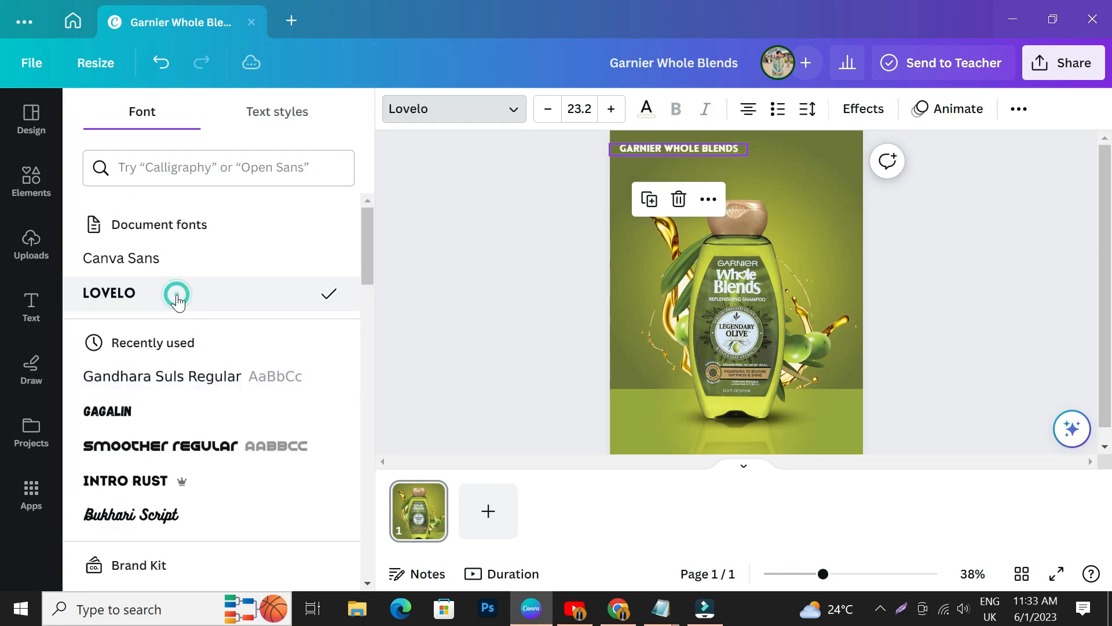
{"action": "left_click", "coordinate": [536, 249]}
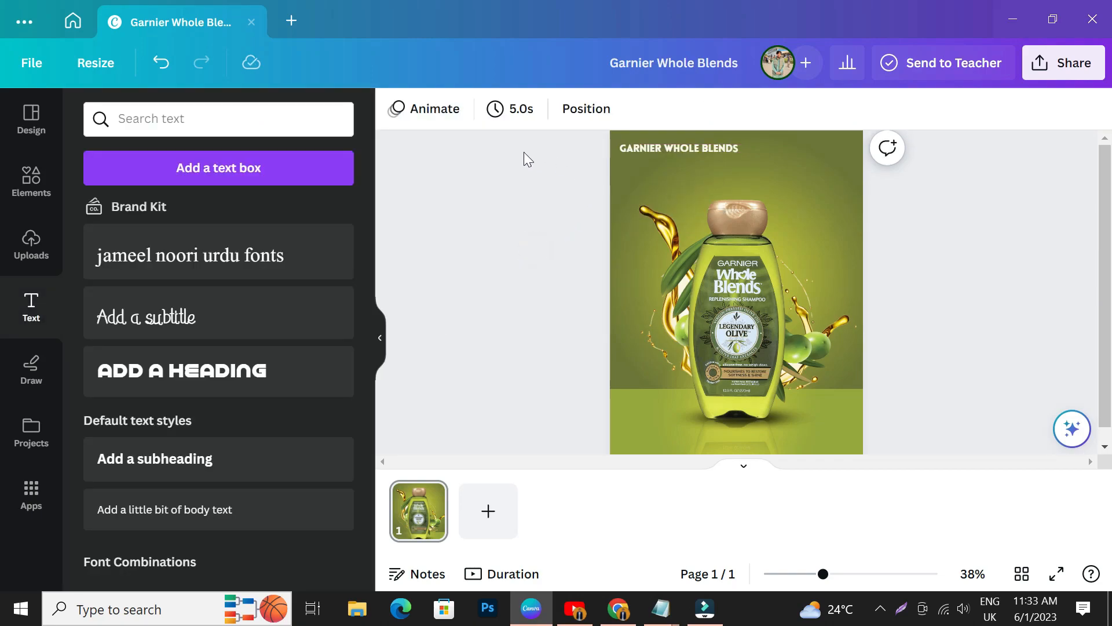
- Add a text box below the title with the copied hair care description and set its font to Canva Sans
{"action": "left_click", "coordinate": [647, 149]}
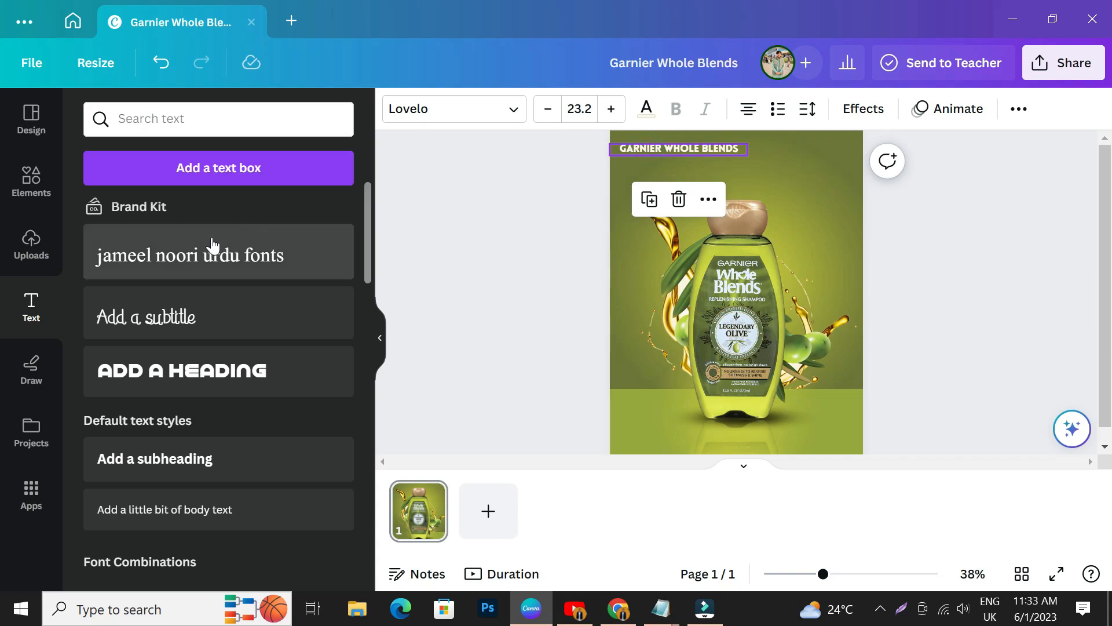
{"action": "left_click", "coordinate": [226, 168]}
{"action": "right_click", "coordinate": [663, 167]}
{"action": "left_click", "coordinate": [716, 252]}
{"action": "left_click", "coordinate": [479, 112]}
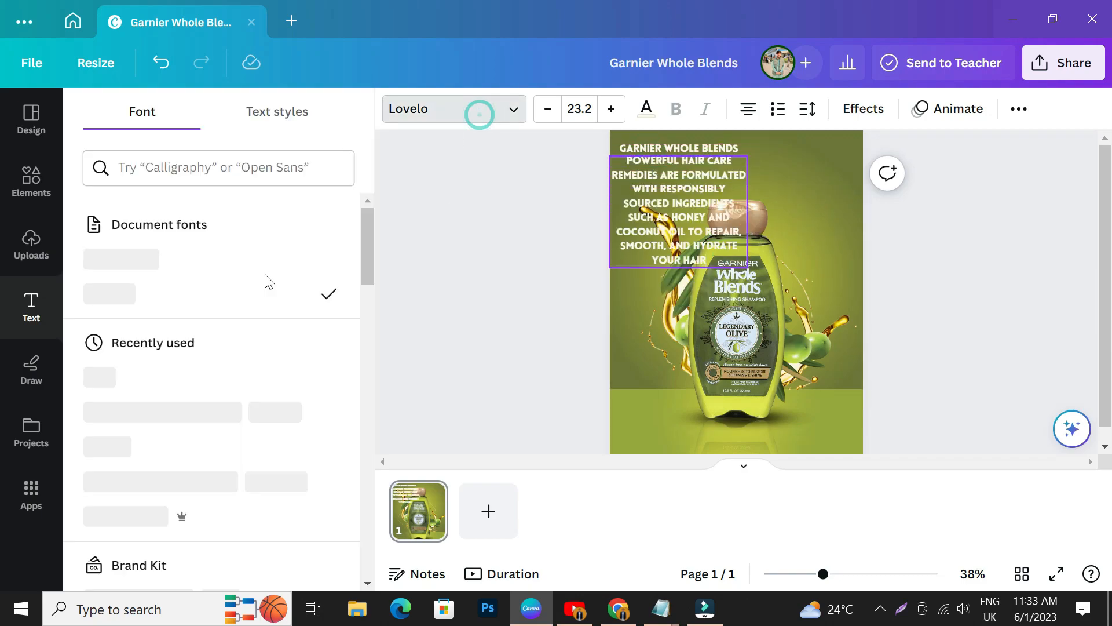
{"action": "left_click", "coordinate": [176, 258]}
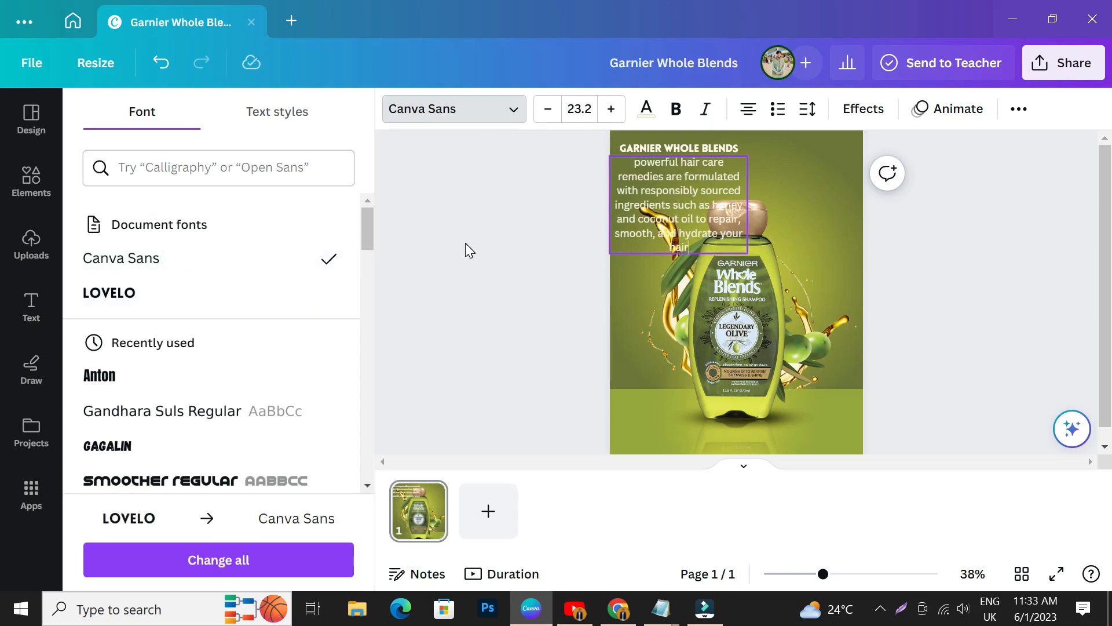
{"action": "left_click", "coordinate": [446, 251]}
- Widen the description's text box, scale it down to font size 11.1 and place it directly under the title
{"action": "left_click", "coordinate": [653, 201]}
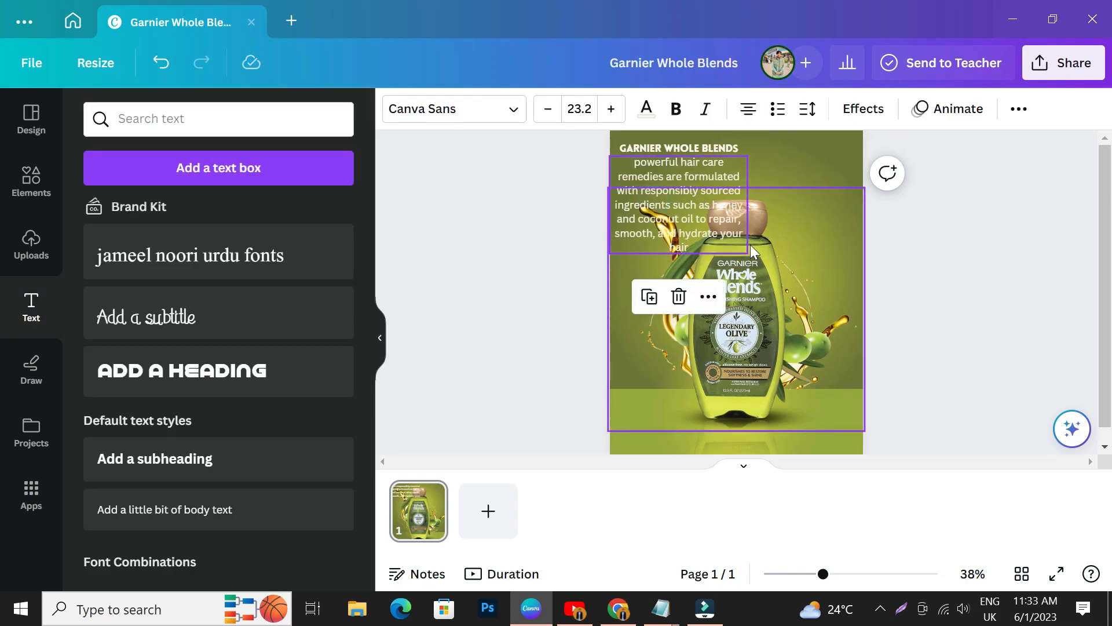
{"action": "left_click_drag", "start_coordinate": [701, 221], "coordinate": [861, 201]}
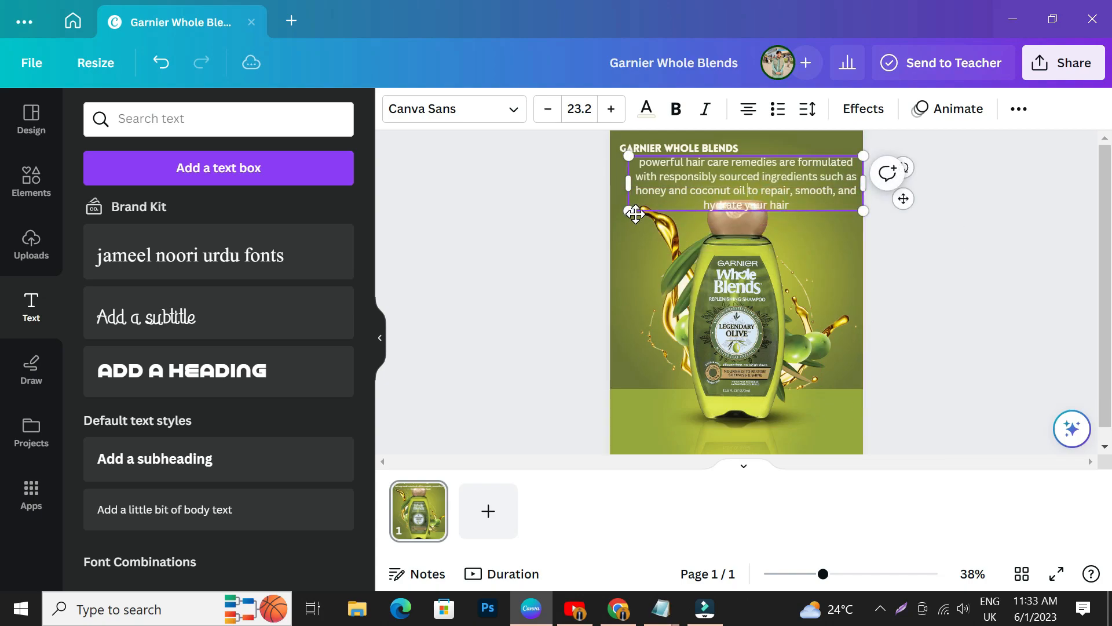
{"action": "left_click_drag", "start_coordinate": [686, 198], "coordinate": [752, 183]}
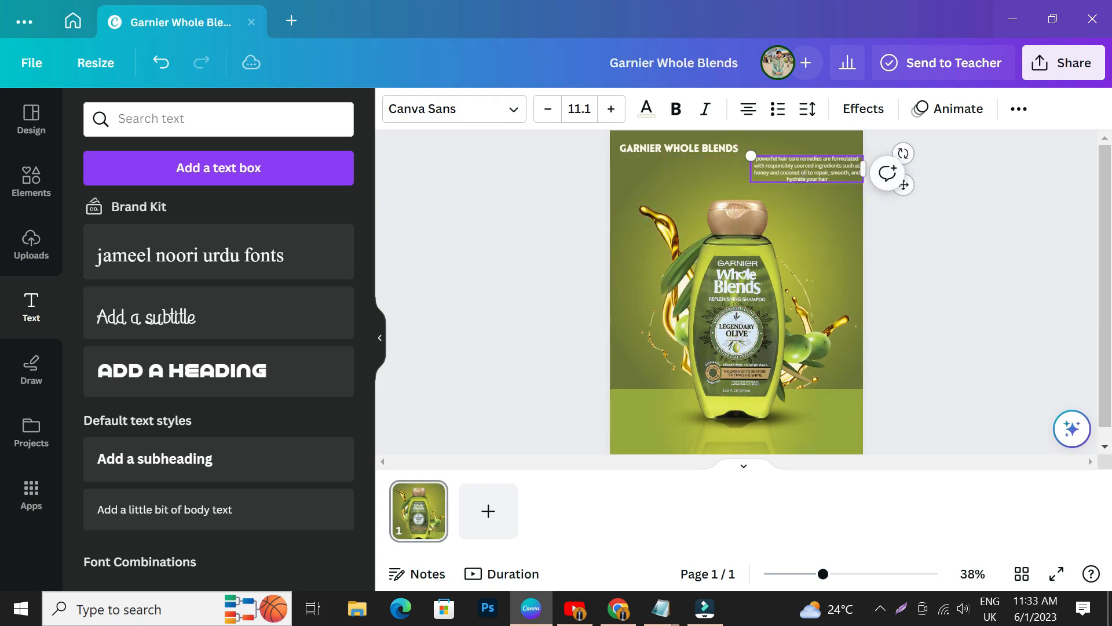
{"action": "left_click", "coordinate": [977, 260]}
{"action": "left_click_drag", "start_coordinate": [822, 170], "coordinate": [691, 170]}
{"action": "left_click", "coordinate": [477, 178]}
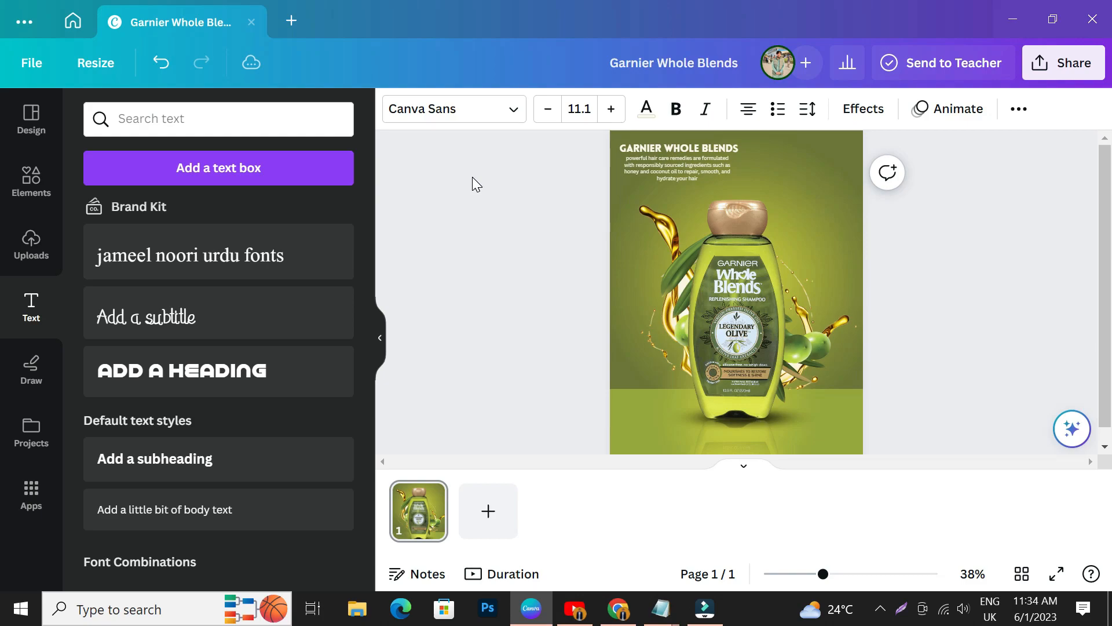
- Preview the poster in full screen, return to the editor and select the title
{"action": "left_click", "coordinate": [1056, 572]}
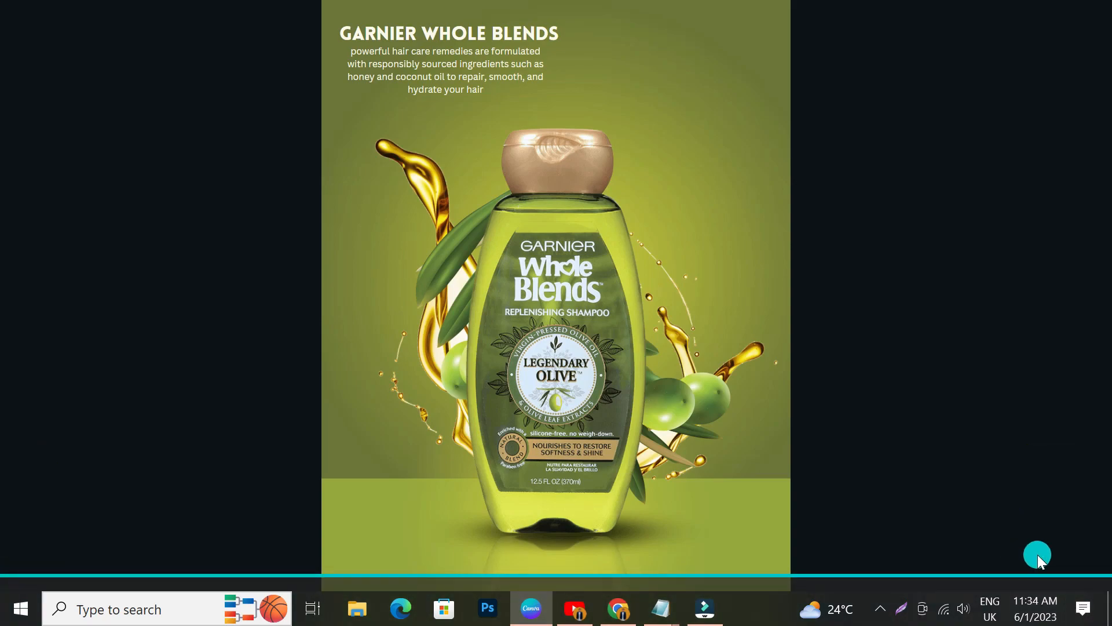
{"action": "left_click", "coordinate": [1086, 589]}
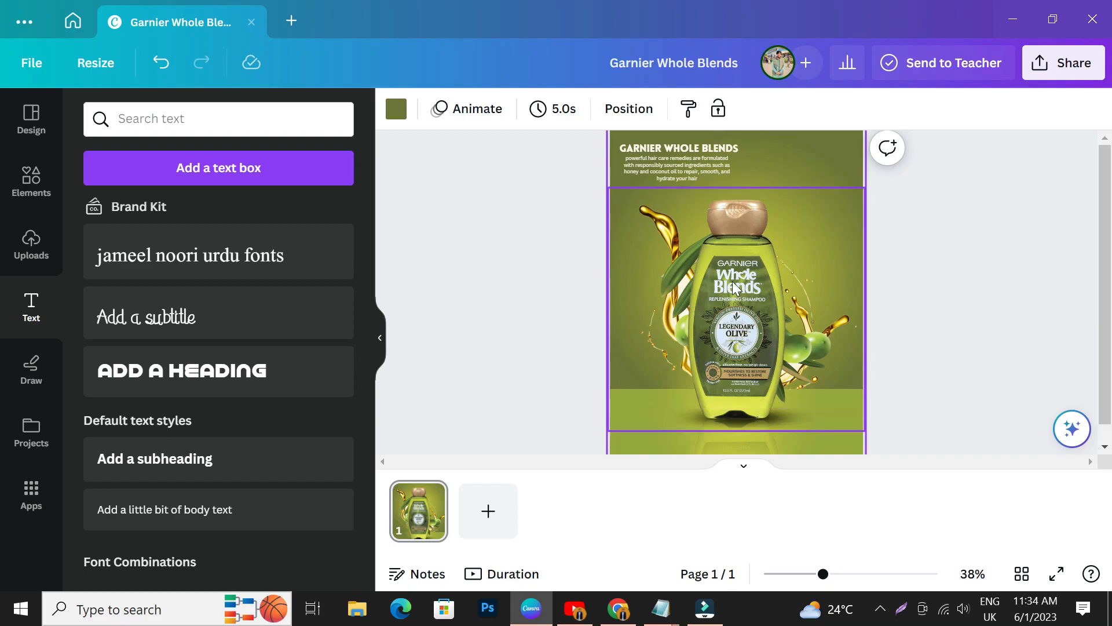
{"action": "left_click", "coordinate": [665, 147]}
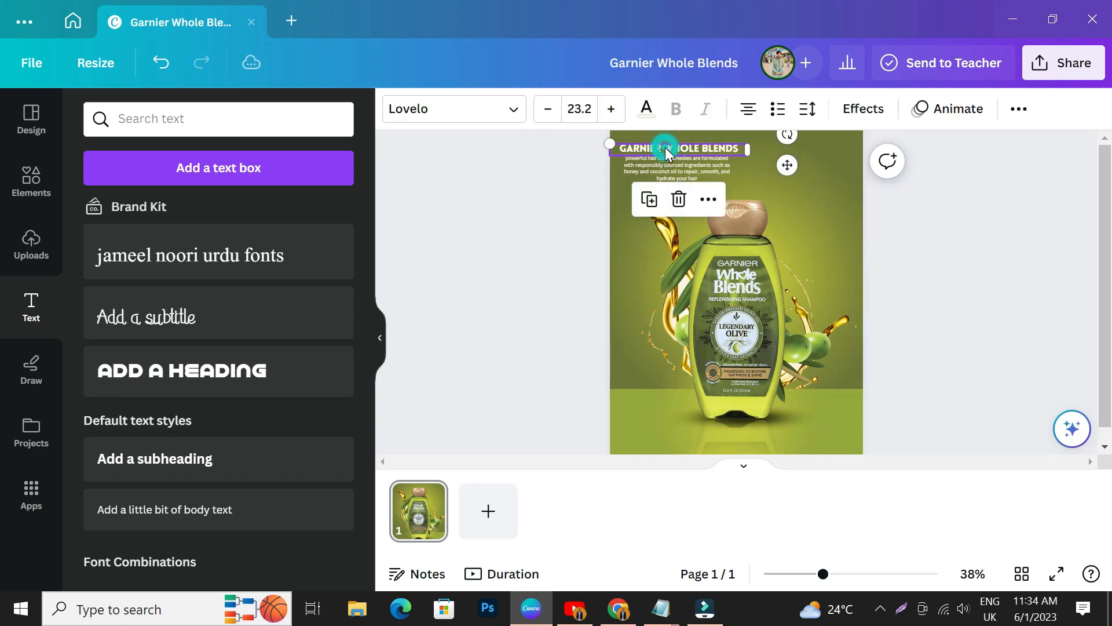
- Apply the Lift text effect to the poster's title and set its intensity to 100
{"action": "left_click", "coordinate": [863, 109]}
{"action": "left_click", "coordinate": [310, 255]}
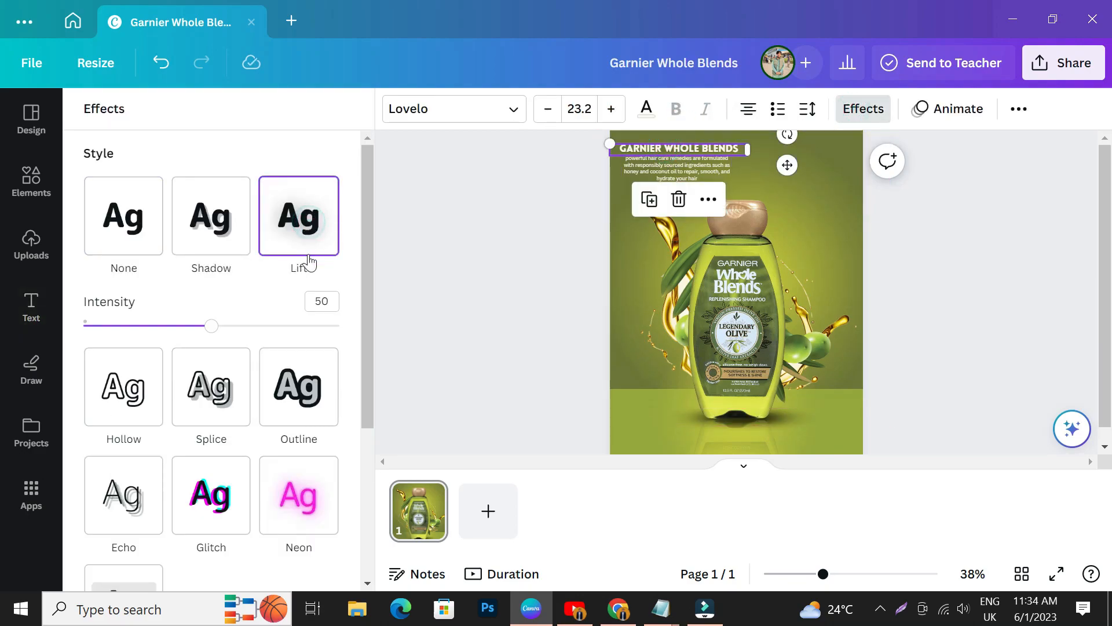
{"action": "left_click_drag", "start_coordinate": [222, 333], "coordinate": [357, 328]}
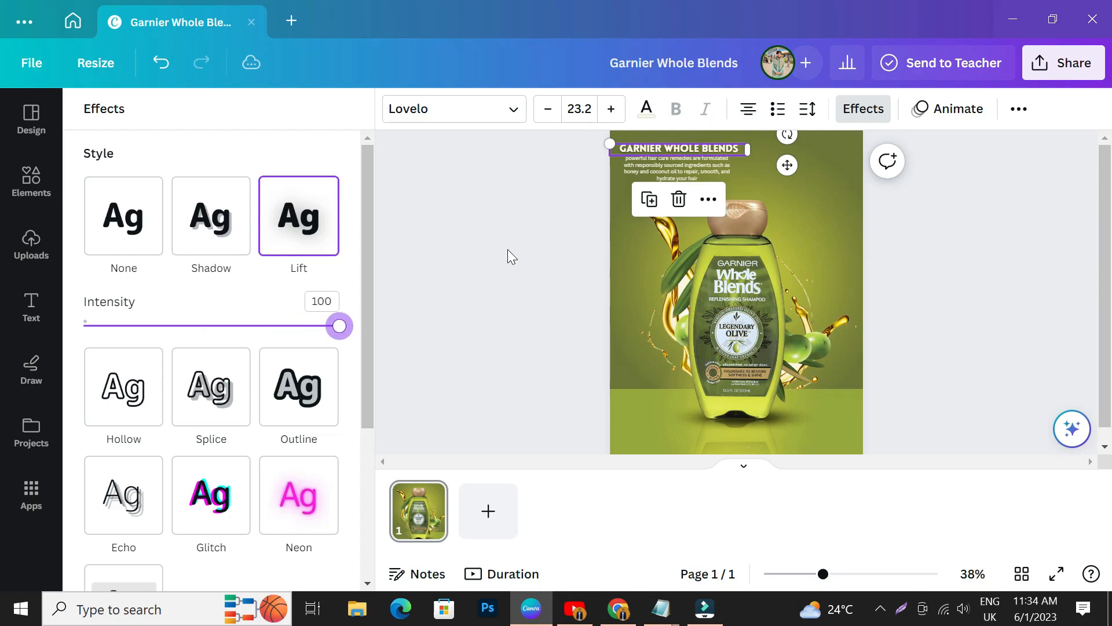
- Apply the Lift text effect to the description at maximum intensity, inspect the text up close and deselect it
{"action": "left_click", "coordinate": [655, 173]}
{"action": "left_click", "coordinate": [291, 220]}
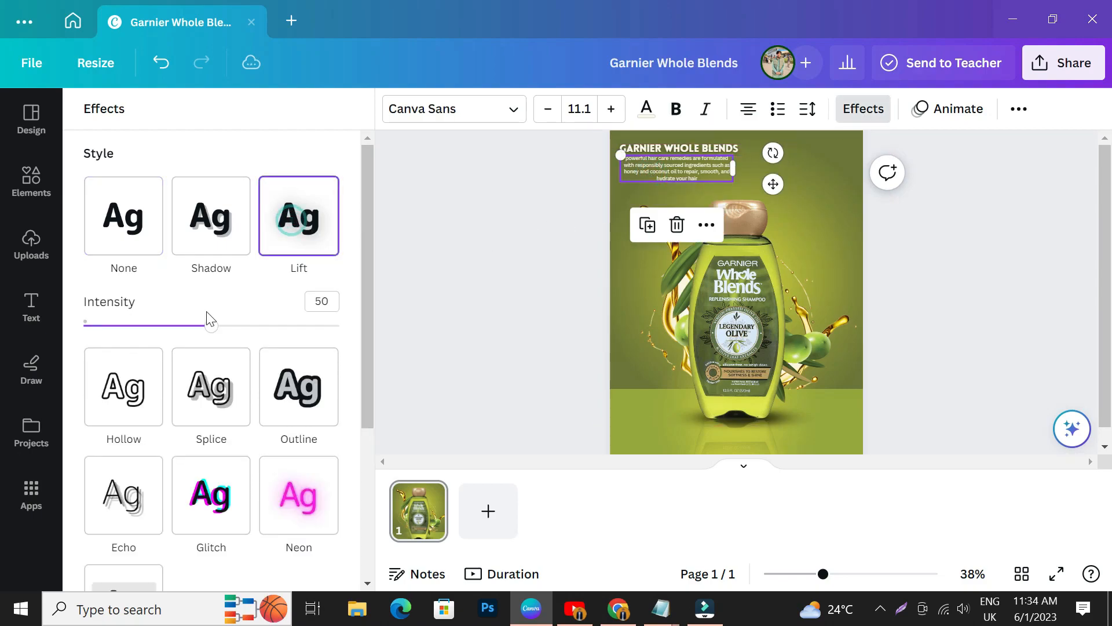
{"action": "left_click_drag", "start_coordinate": [216, 330], "coordinate": [422, 323]}
{"action": "left_click", "coordinate": [451, 335]}
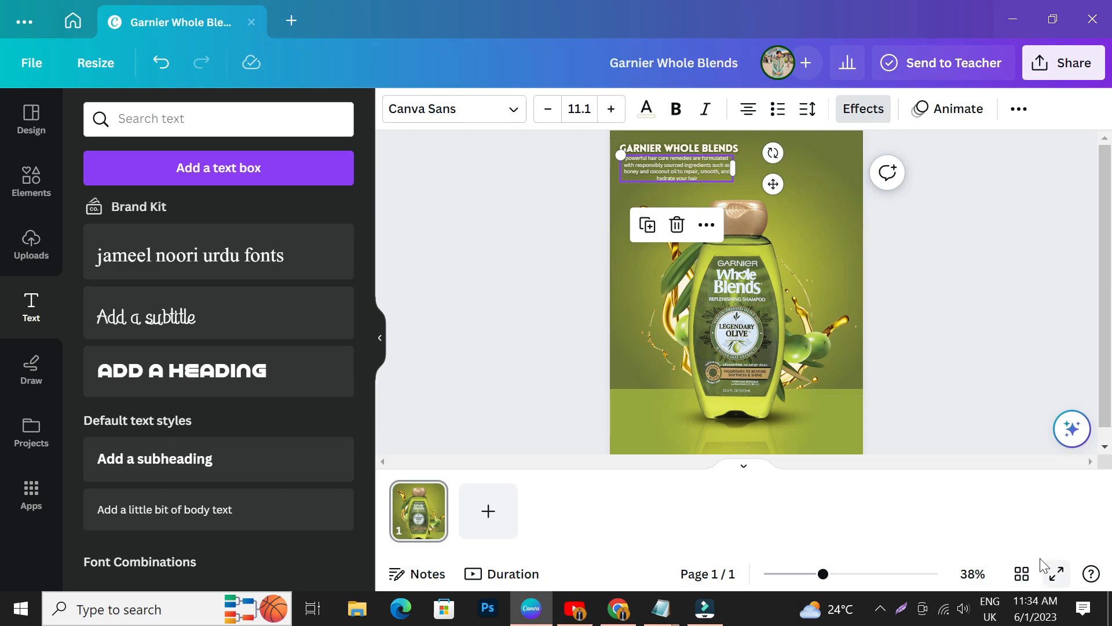
{"action": "left_click_drag", "start_coordinate": [825, 575], "coordinate": [873, 575]}
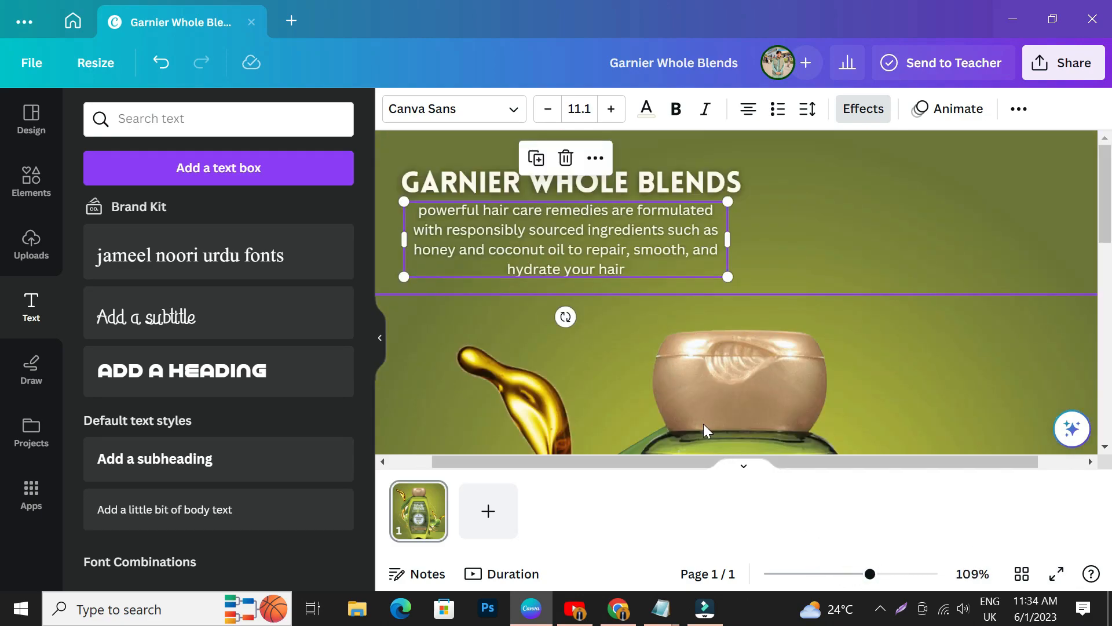
{"action": "left_click_drag", "start_coordinate": [865, 574], "coordinate": [815, 573]}
{"action": "left_click", "coordinate": [571, 376]}
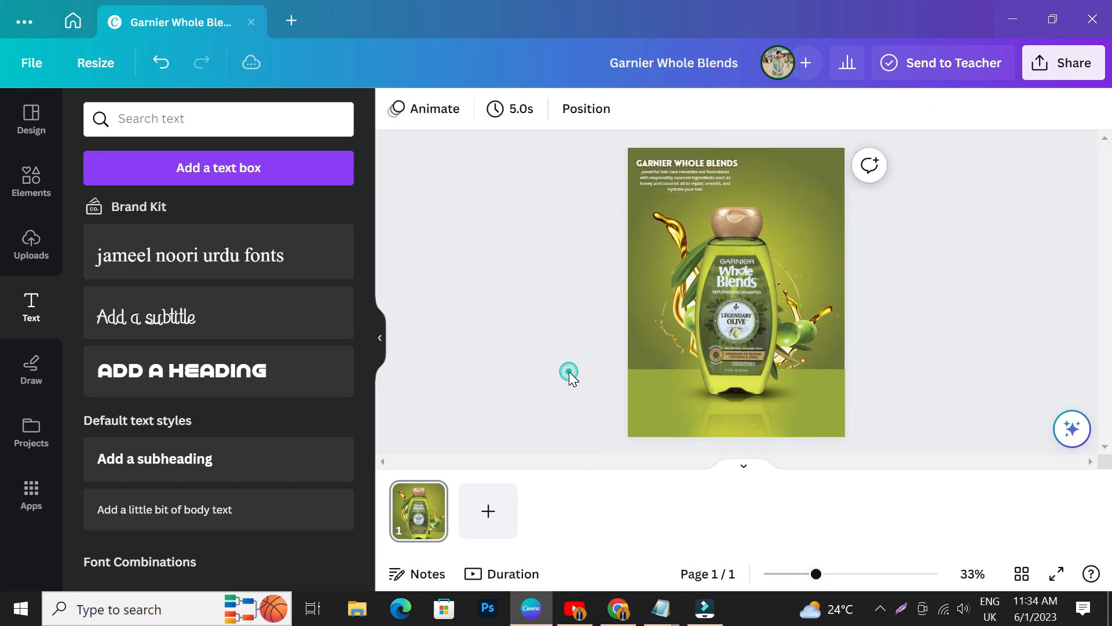
- Download the poster as a PNG named Garnier Whole Blends into the Design canva folder on drive D
{"action": "left_click", "coordinate": [1063, 62]}
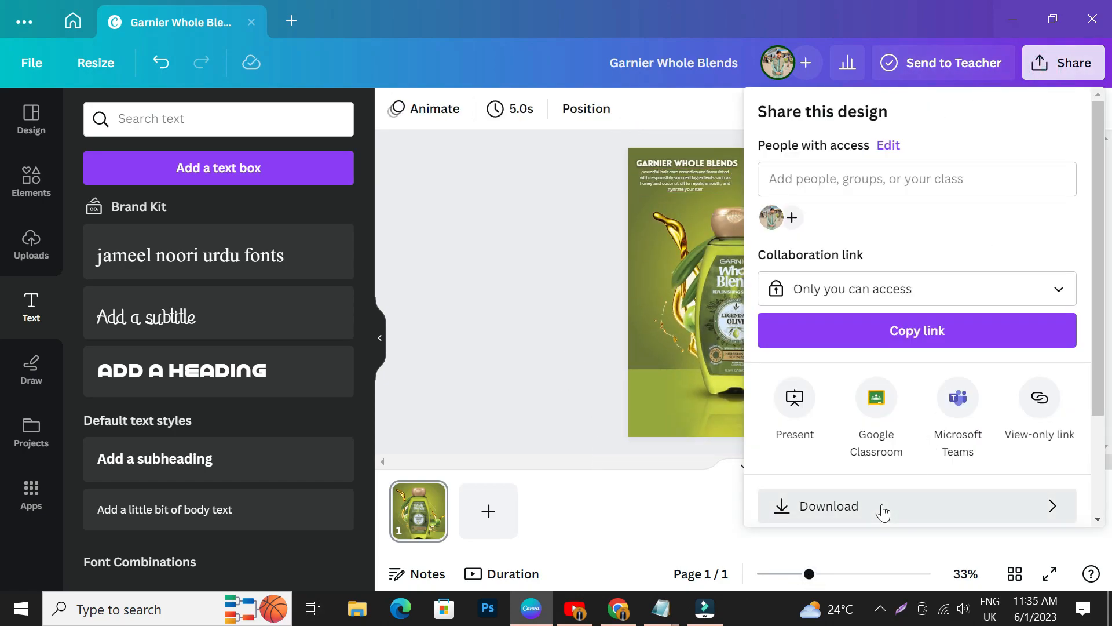
{"action": "left_click", "coordinate": [829, 505]}
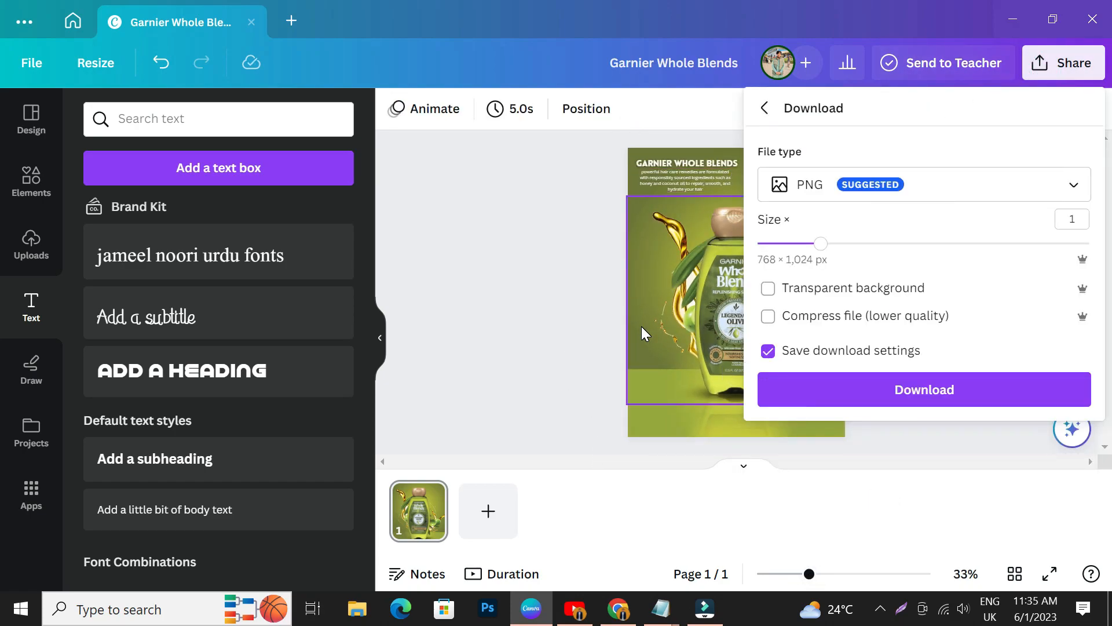
{"action": "left_click", "coordinate": [913, 396]}
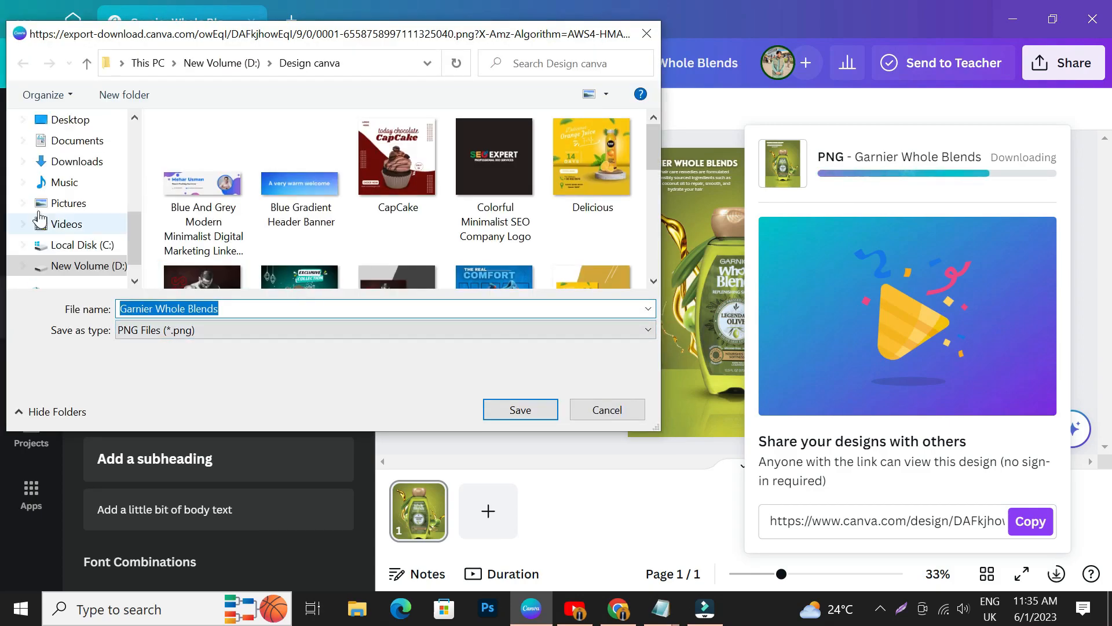
{"action": "left_click", "coordinate": [81, 265]}
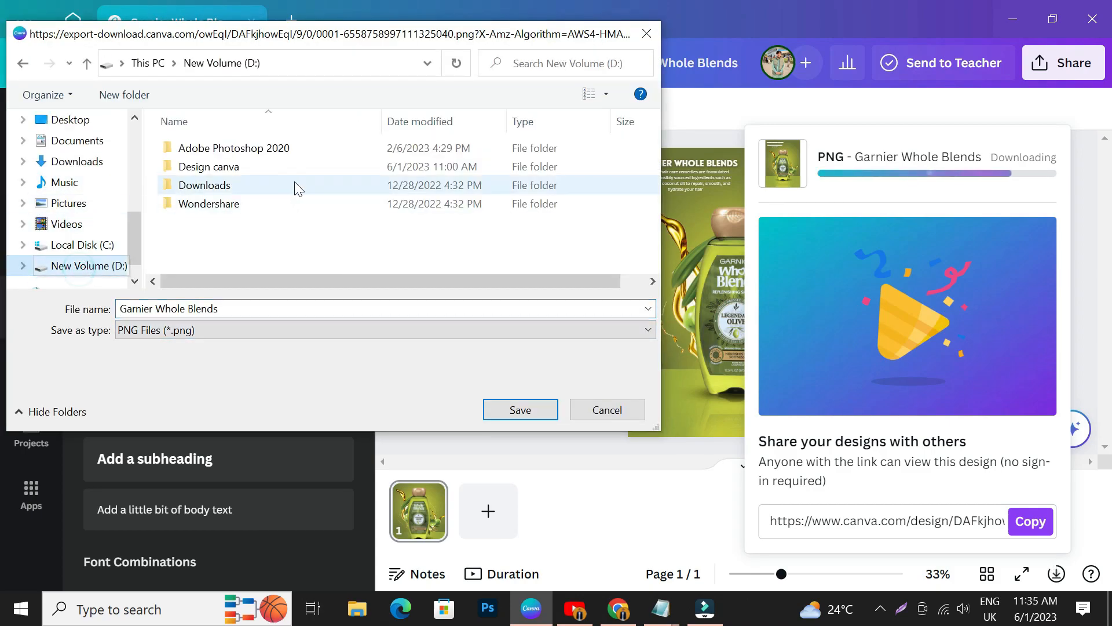
{"action": "double_click", "coordinate": [224, 170]}
{"action": "left_click", "coordinate": [501, 412]}
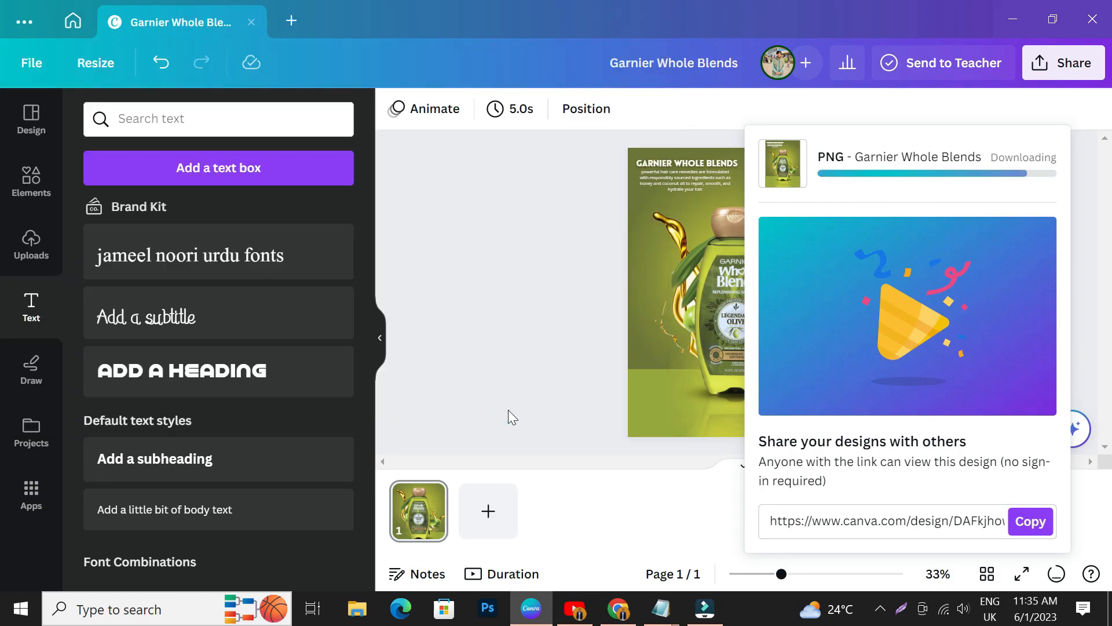
{"action": "left_click", "coordinate": [881, 611]}
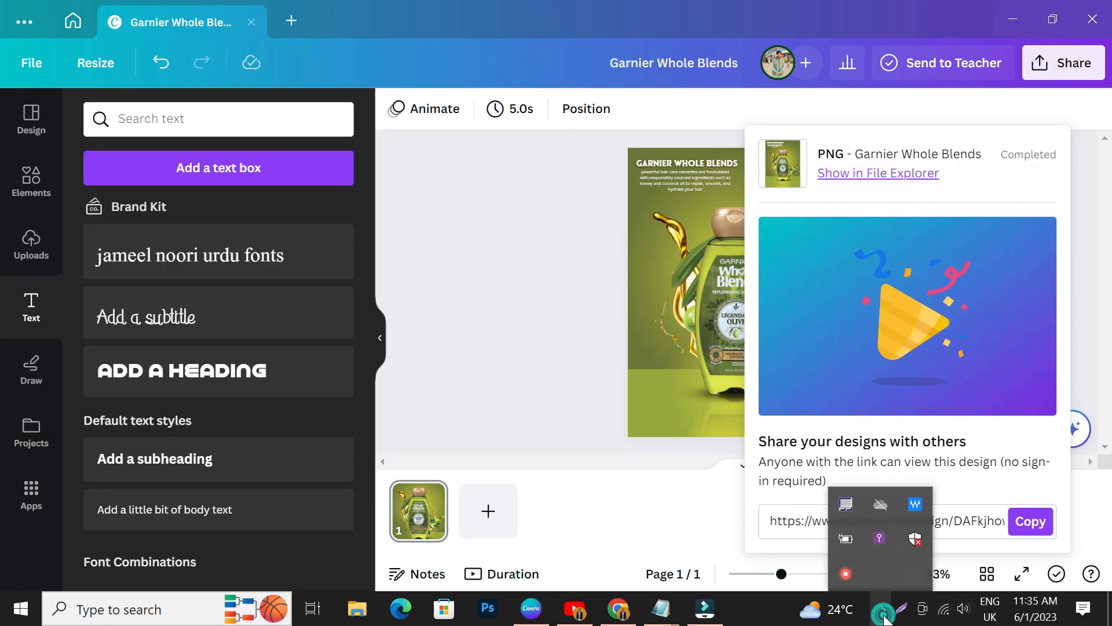